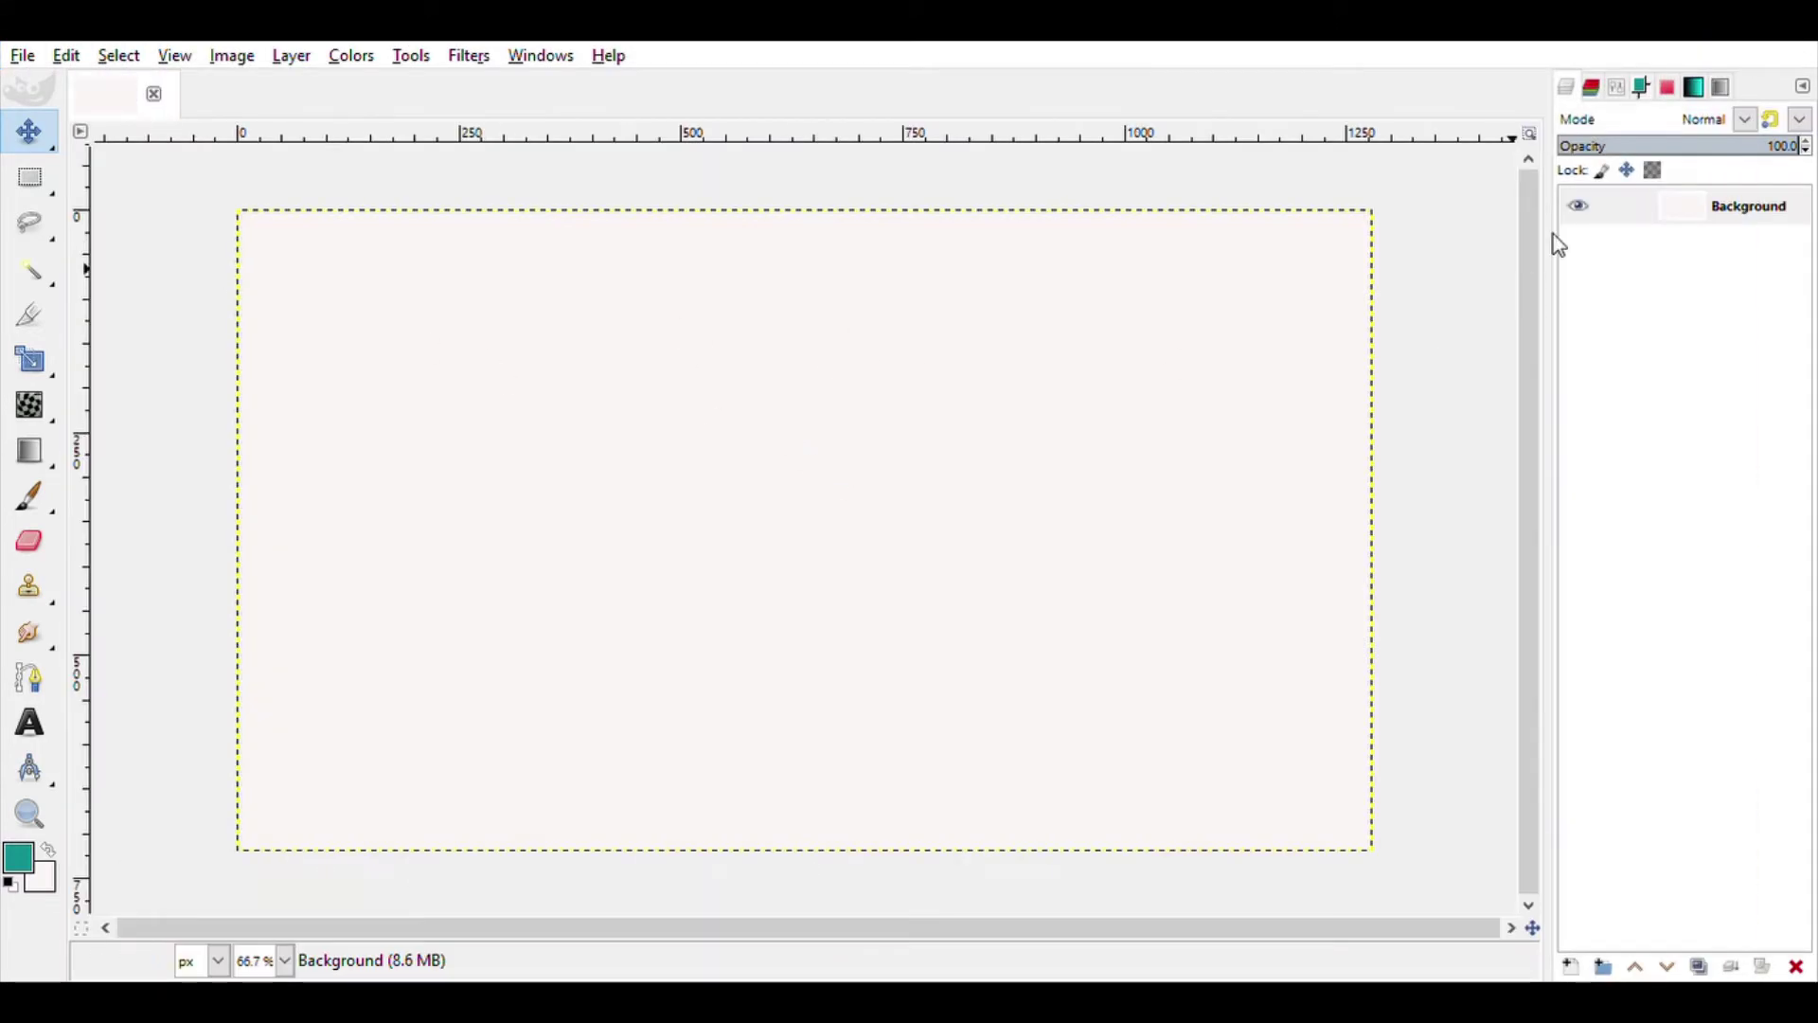
Import space bg.jpg as a new layer and delete the original Background layer.
left_click(23, 56)
left_click(142, 182)
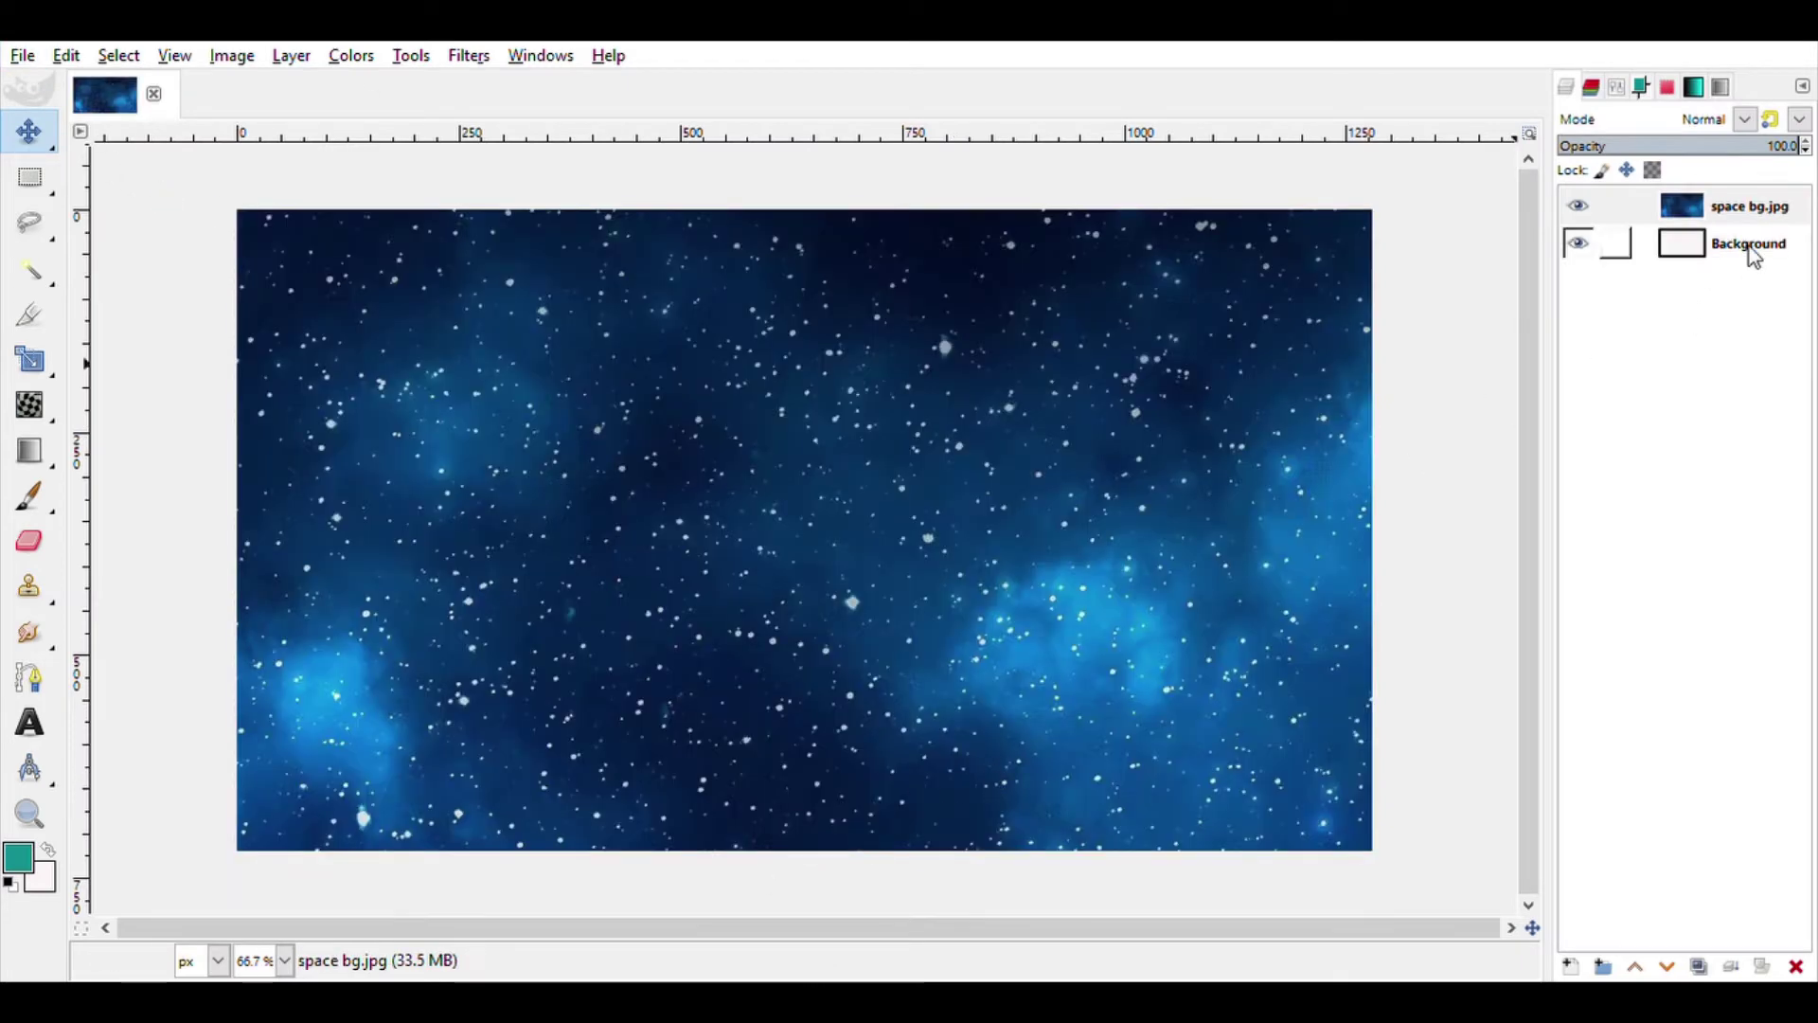
left_click(1753, 251)
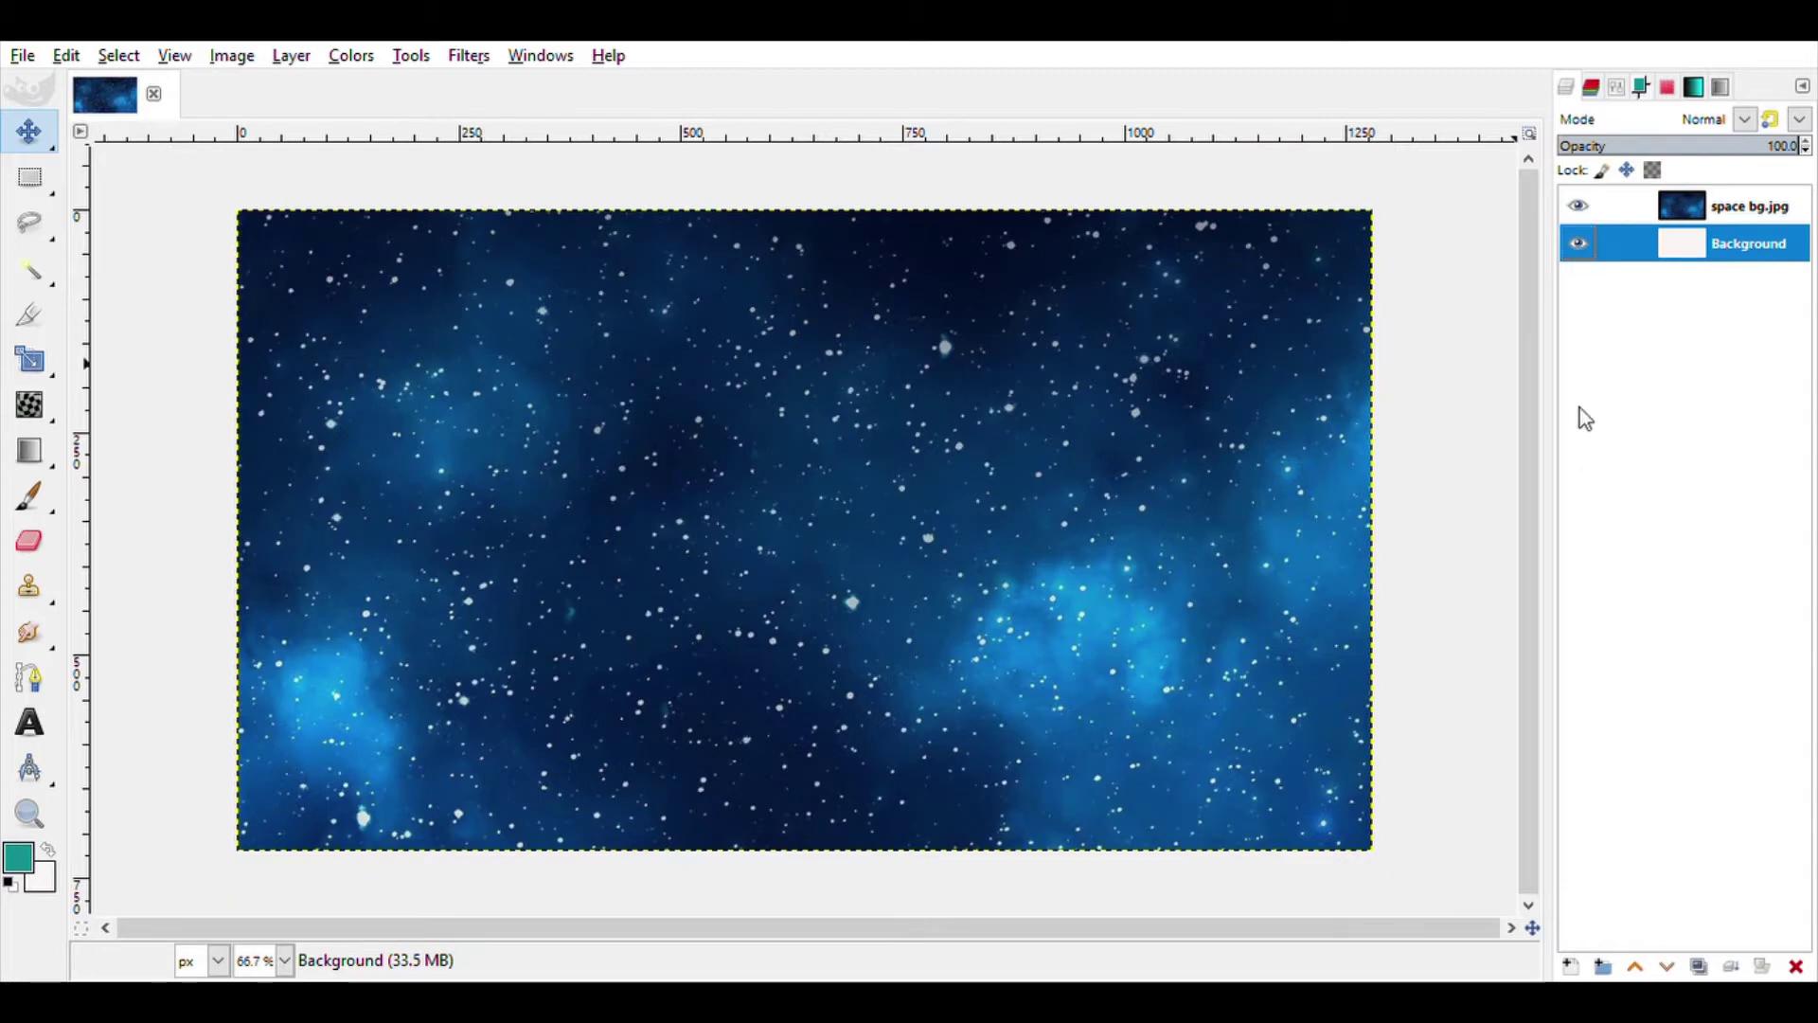
key("Delete")
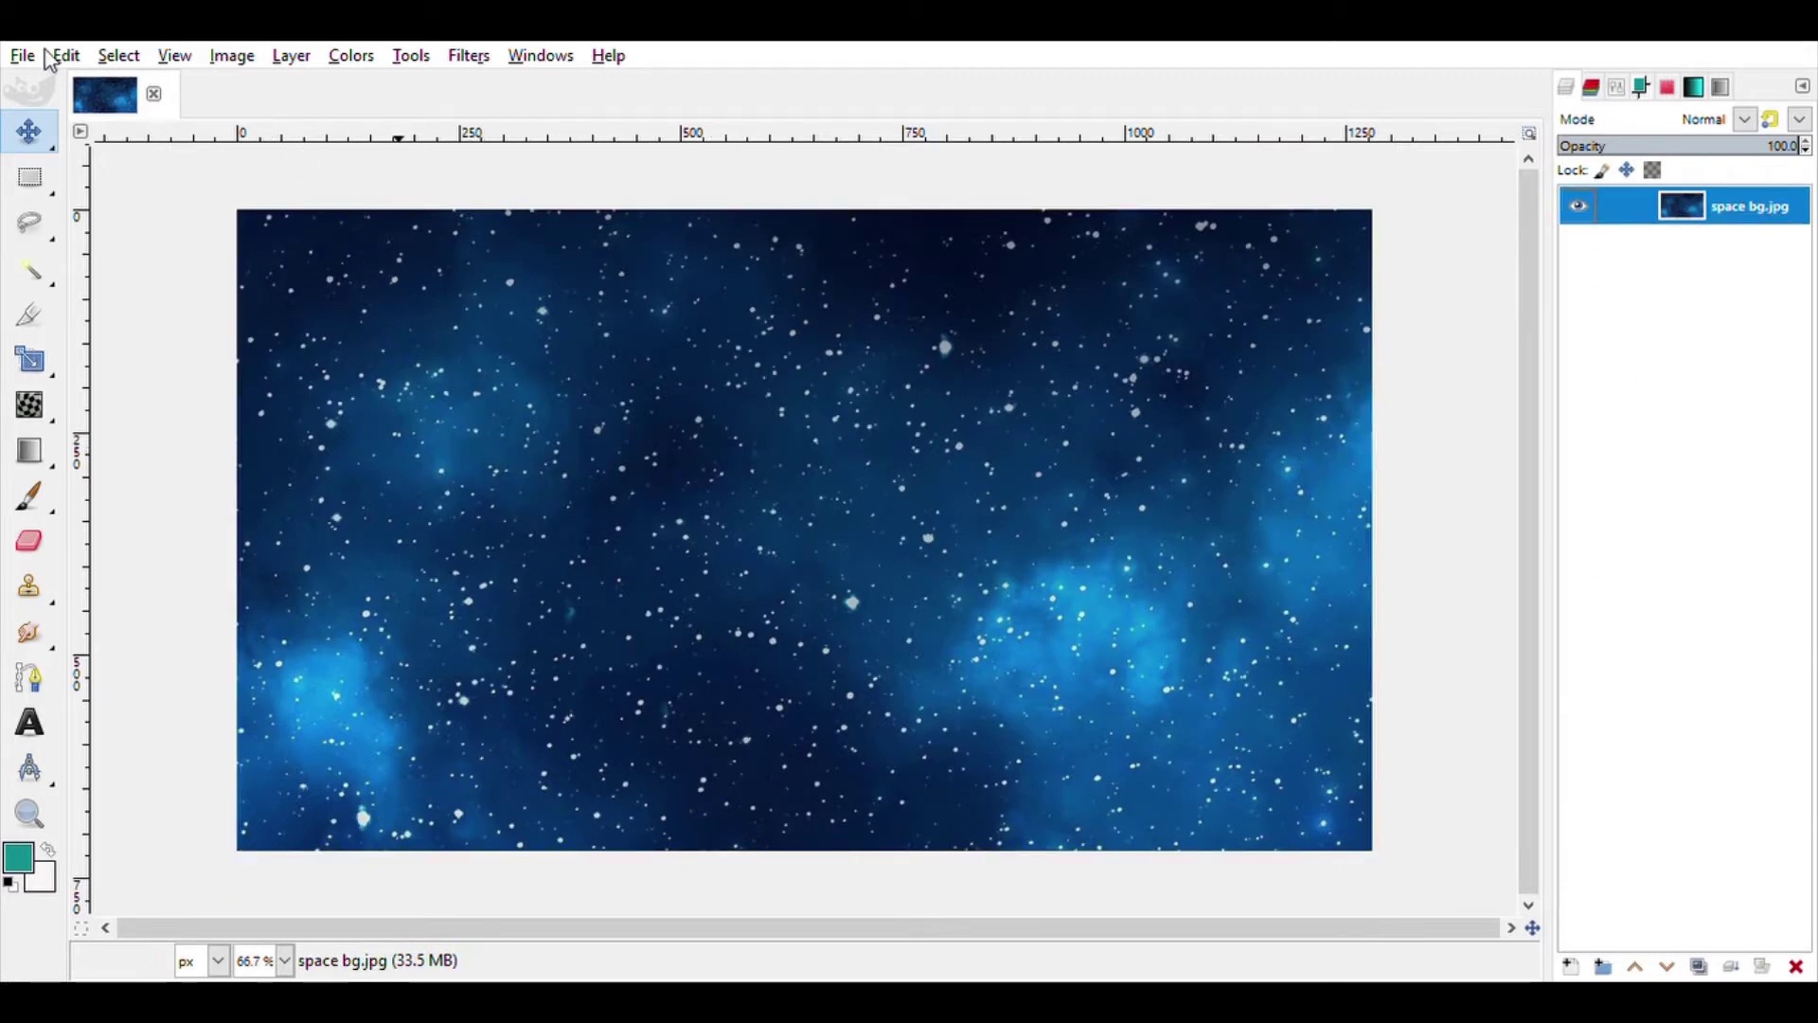
Edit the Custom gradient to run from black to purple and recolor the space bg.jpg layer with it as a gradient map.
left_click(1667, 89)
left_click(1640, 146)
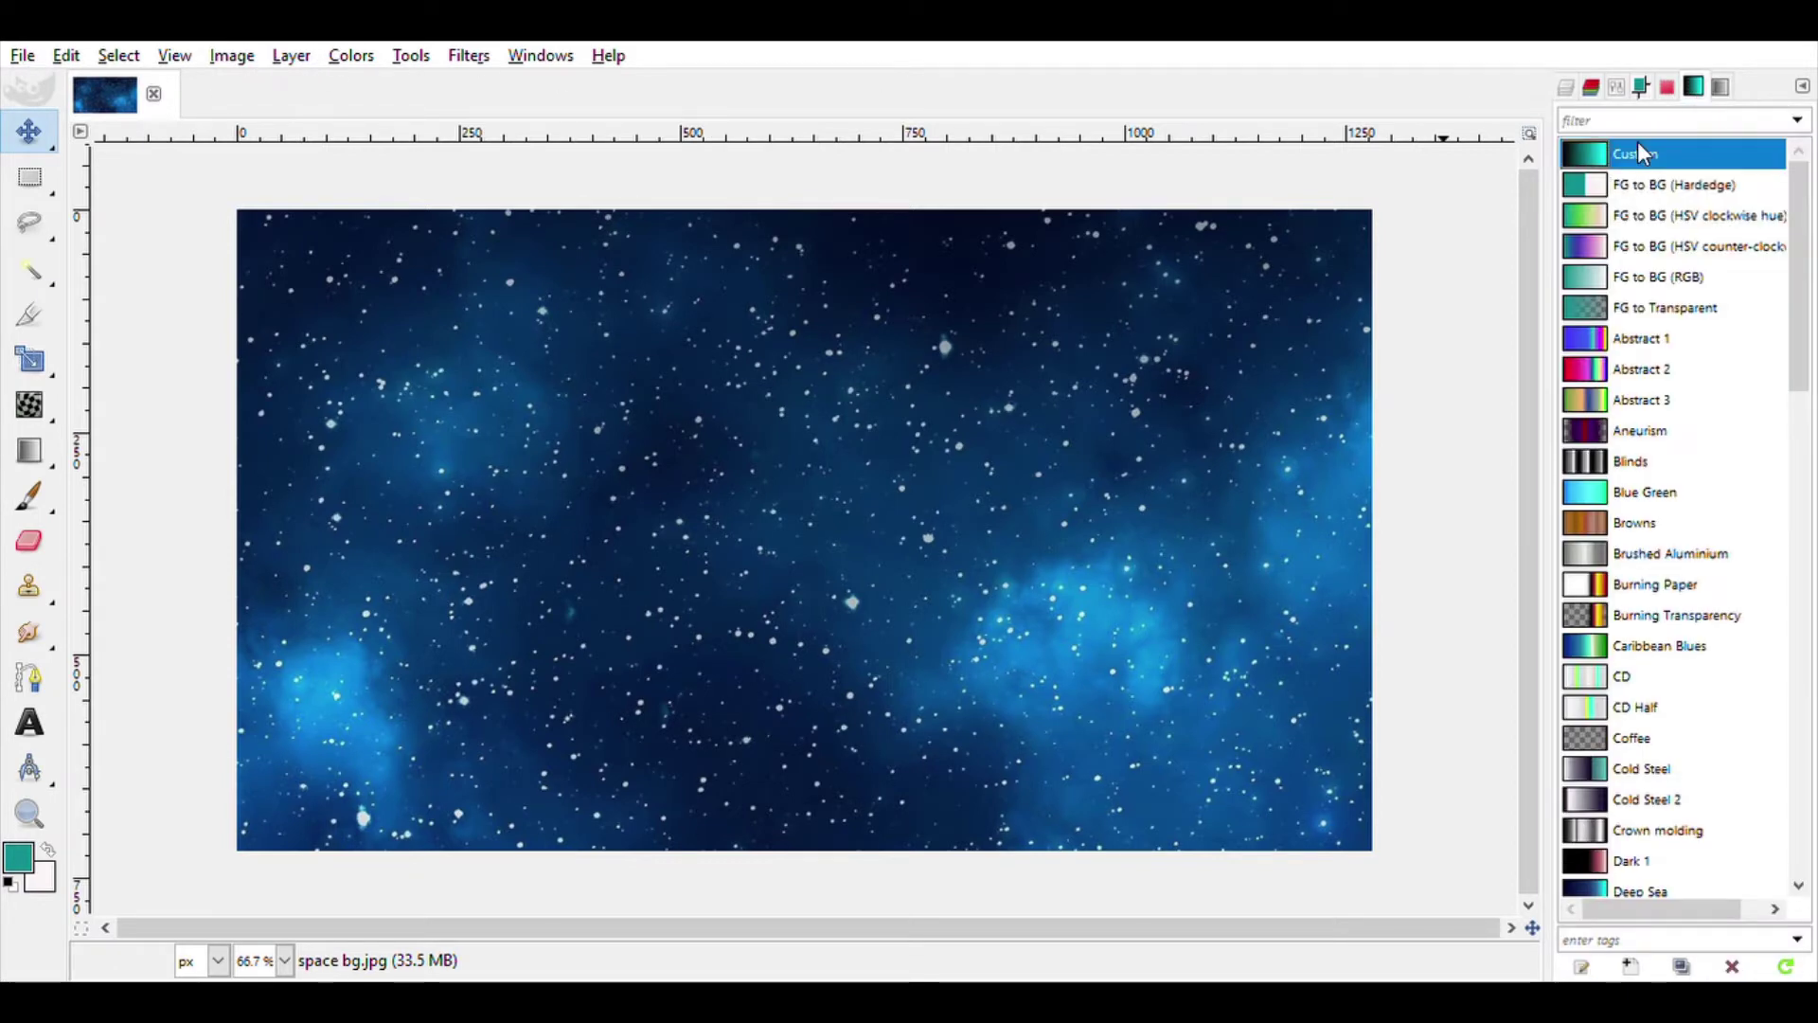
double_click(1639, 152)
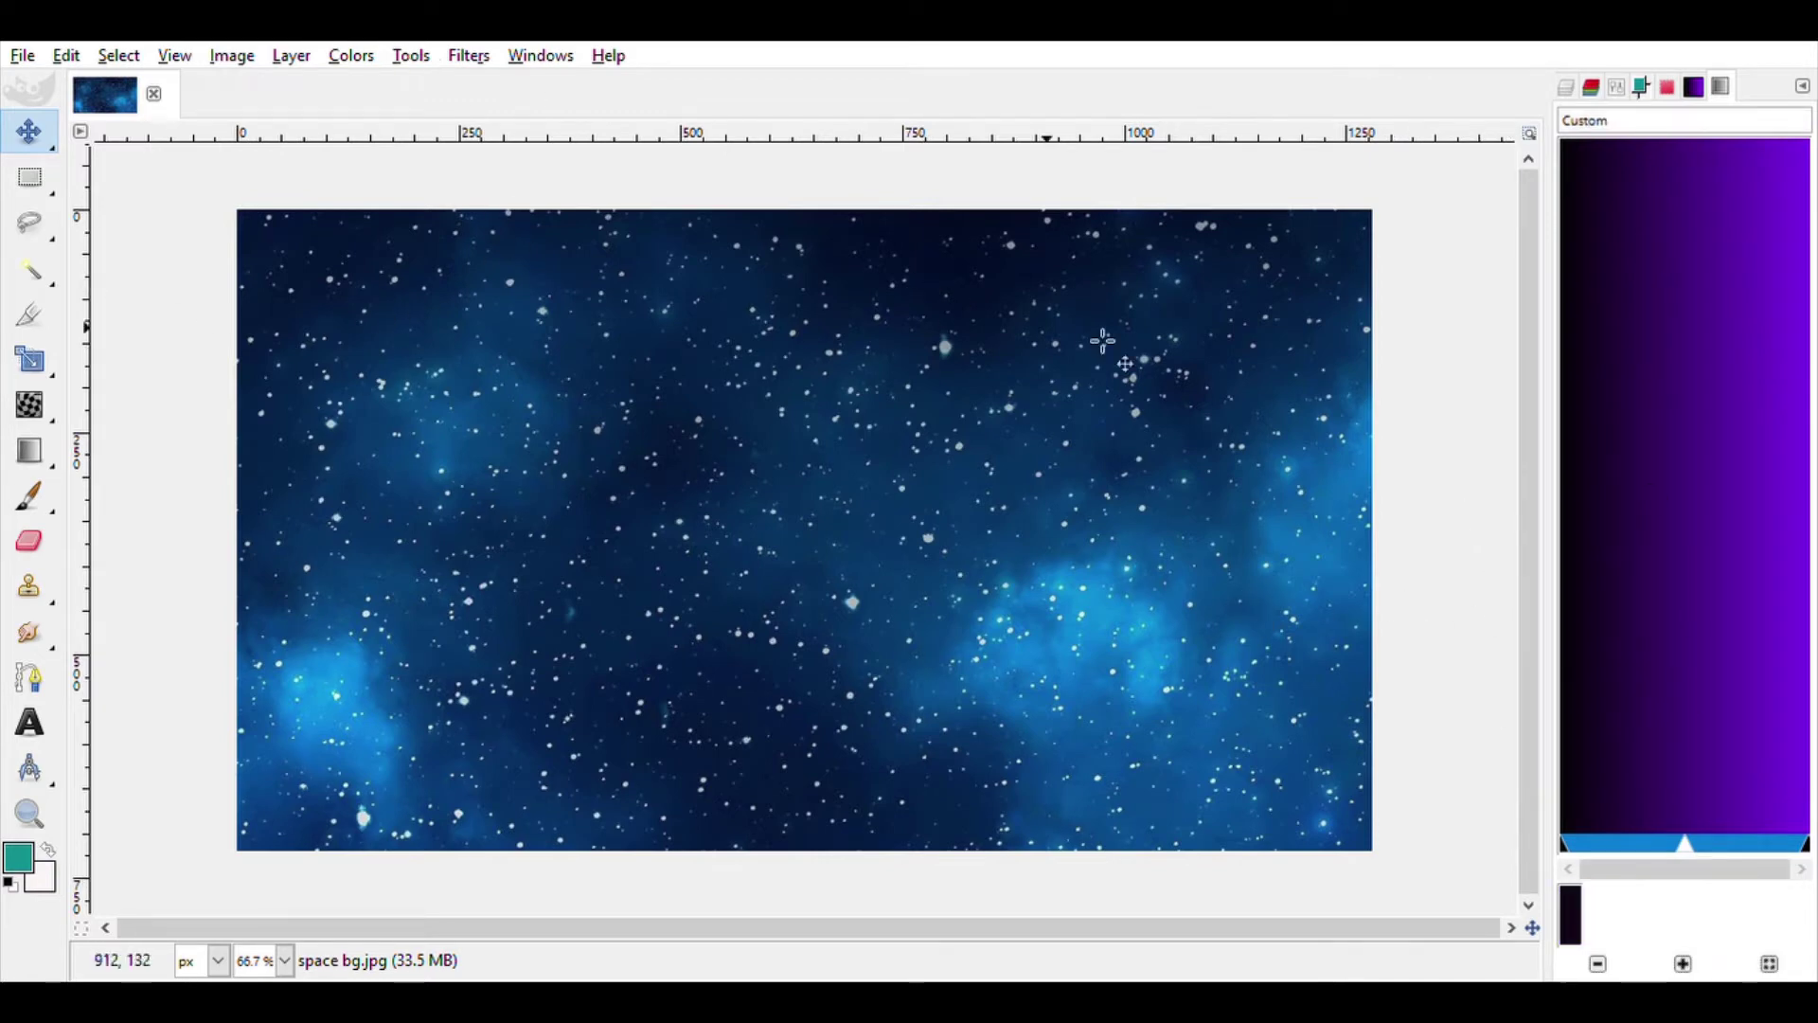
left_click(1567, 88)
left_click(1657, 227)
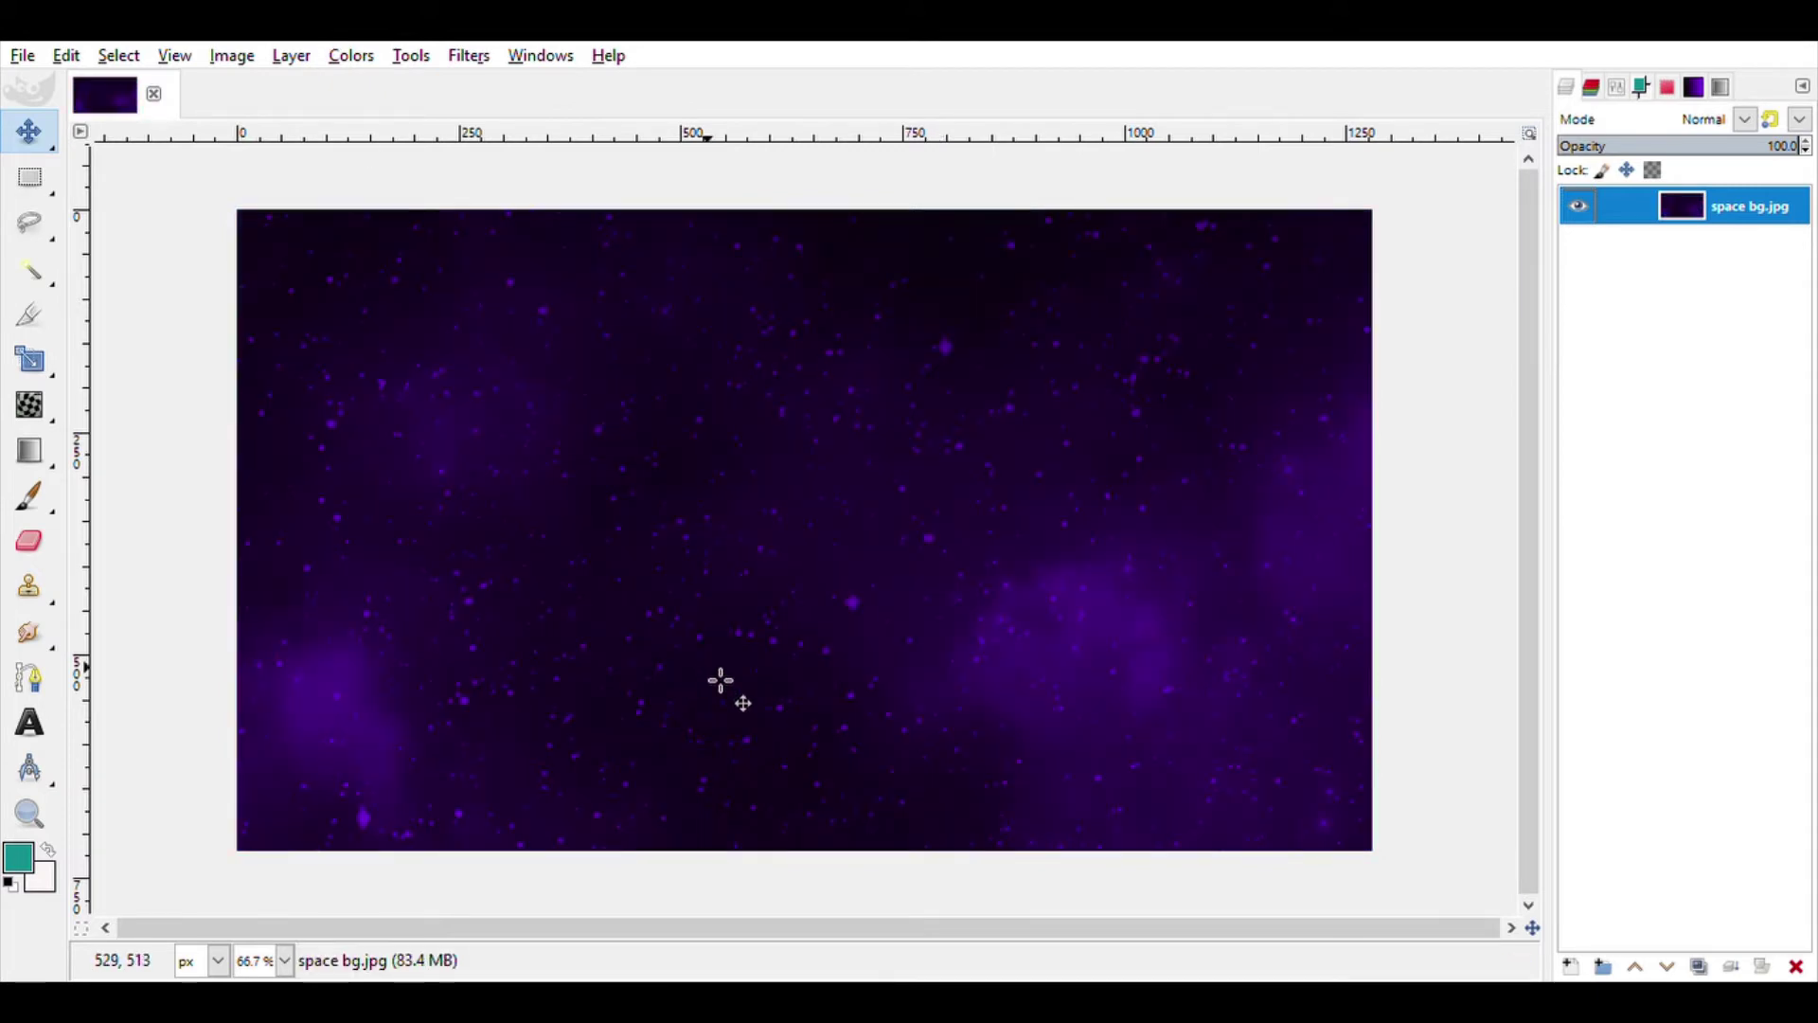
Pick a dark purple from the middle of the Custom gradient as the foreground color.
left_click(1694, 87)
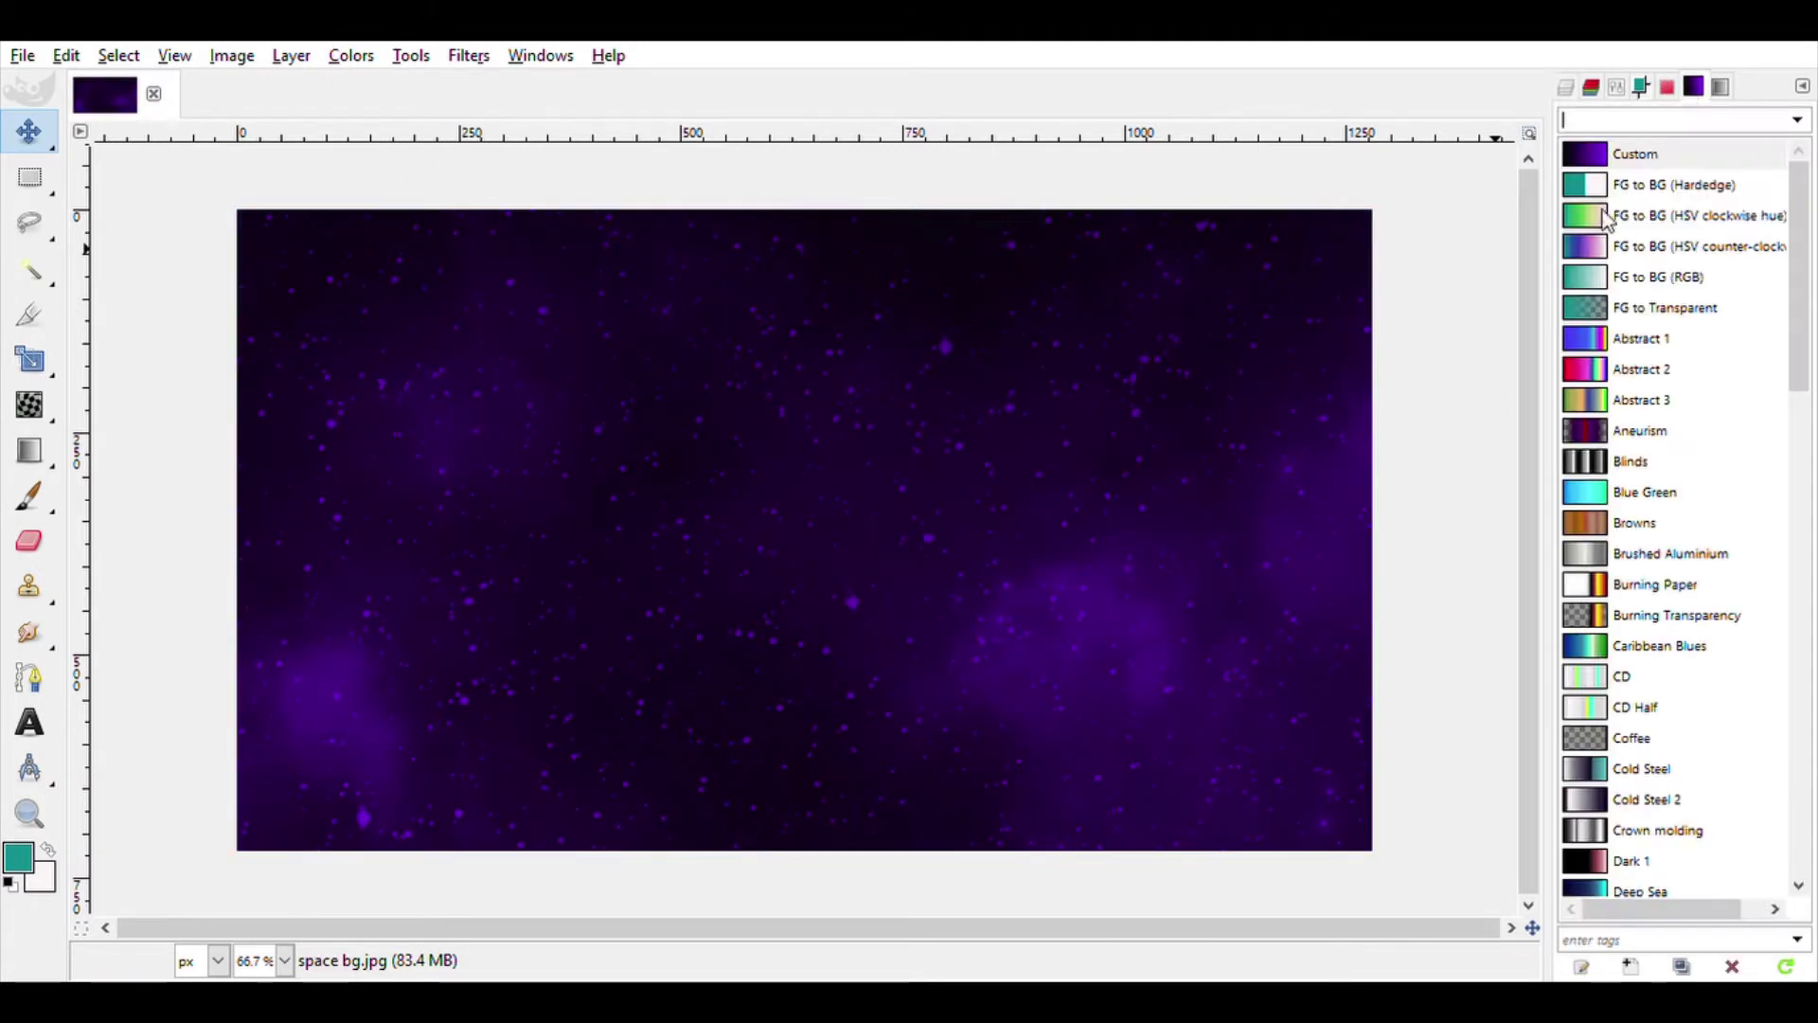
double_click(1599, 159)
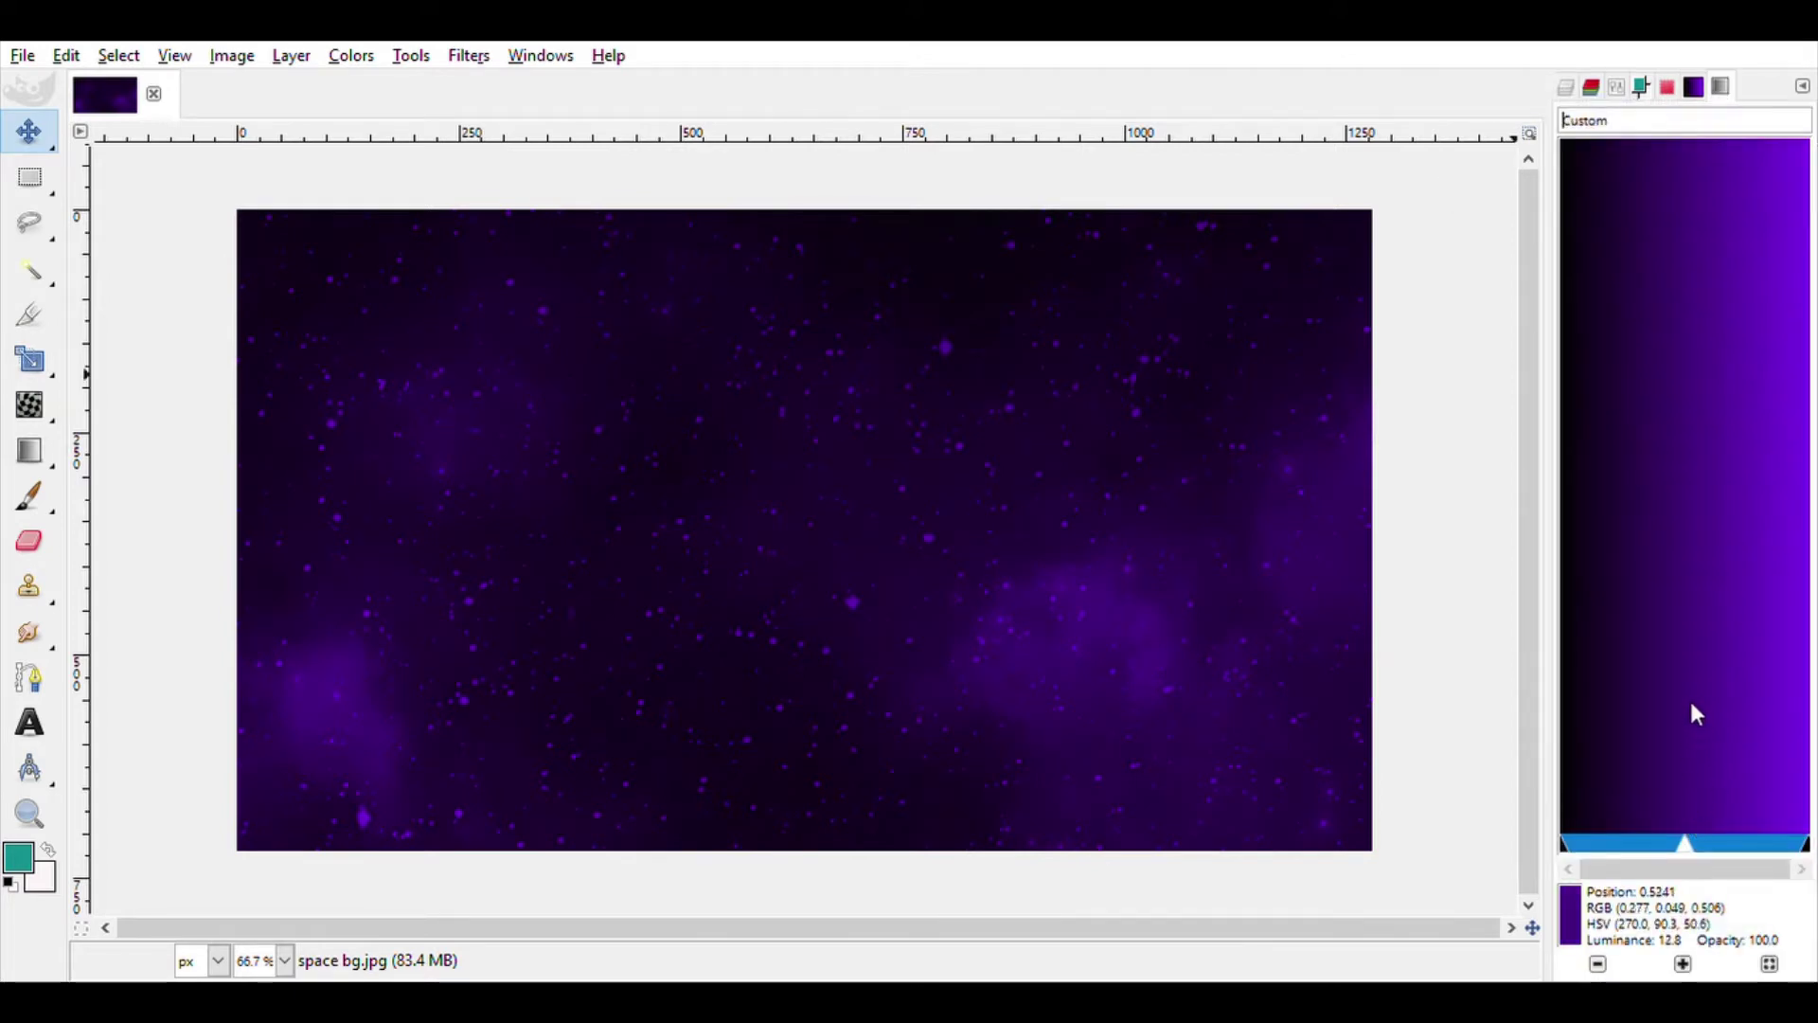
left_click(1702, 515)
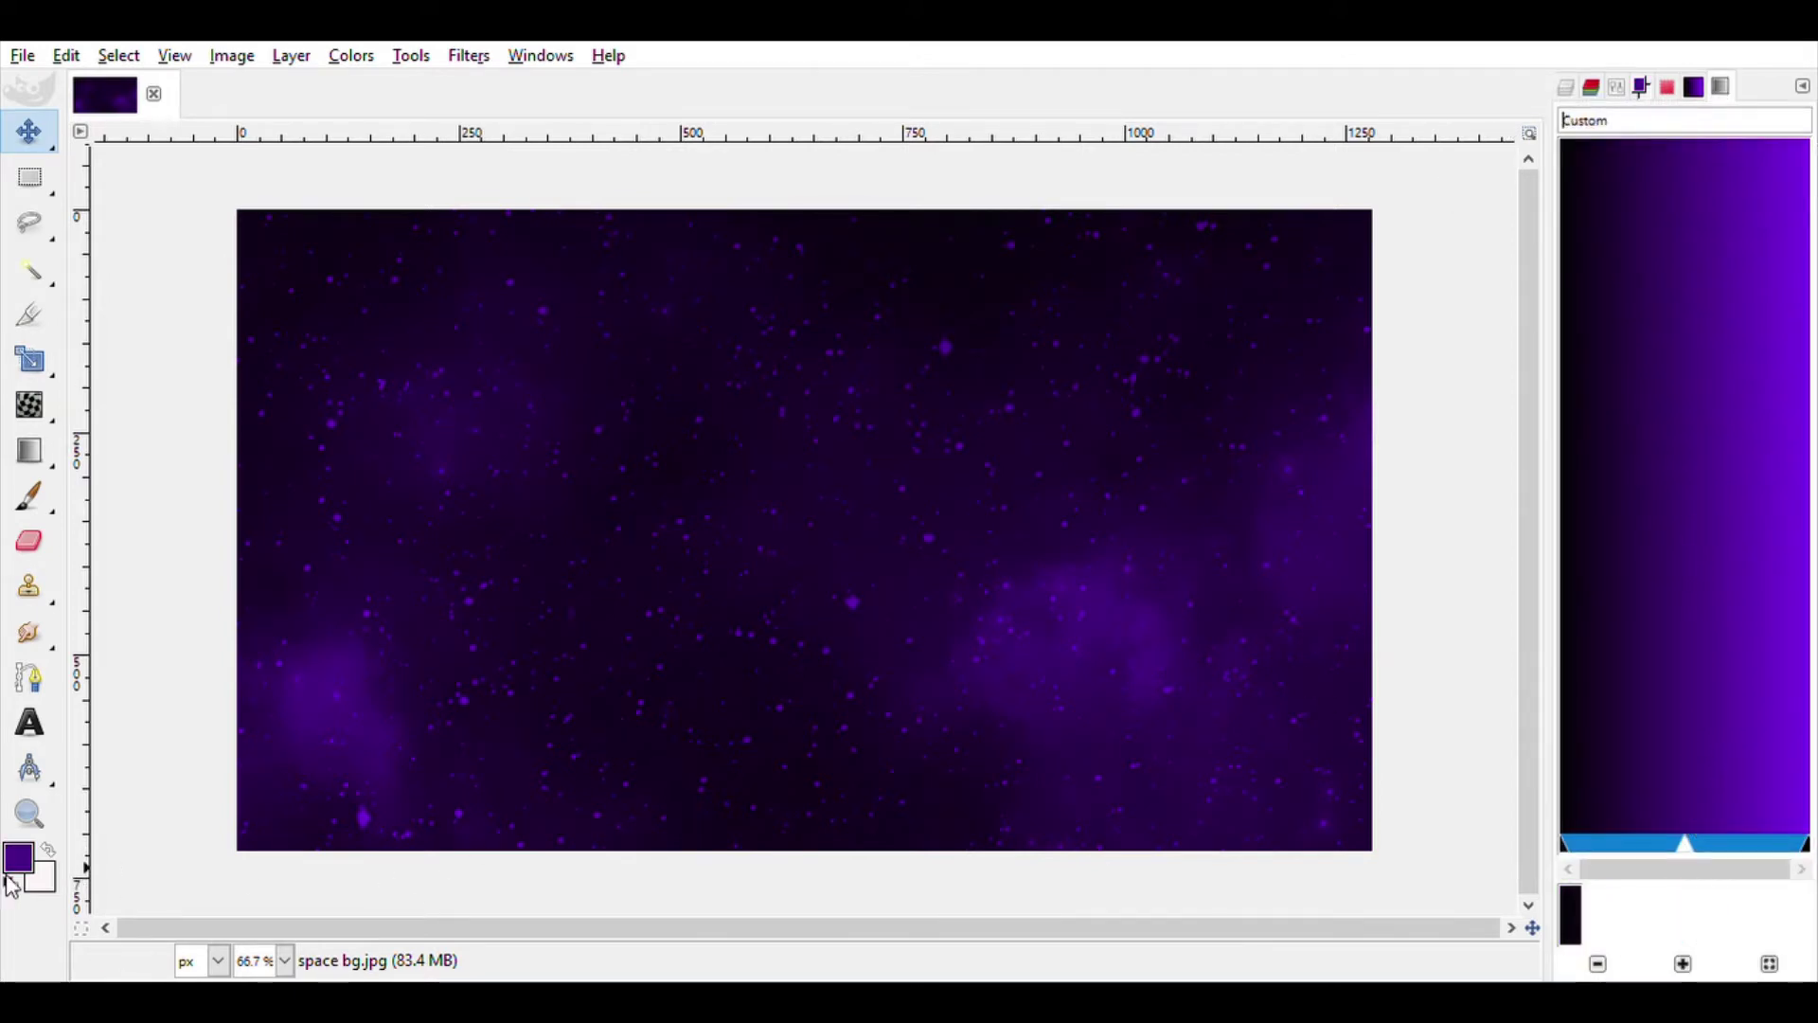
Add a new transparent layer and paint soft purple across the lower part of the canvas.
left_click(29, 496)
key("ctrl+l")
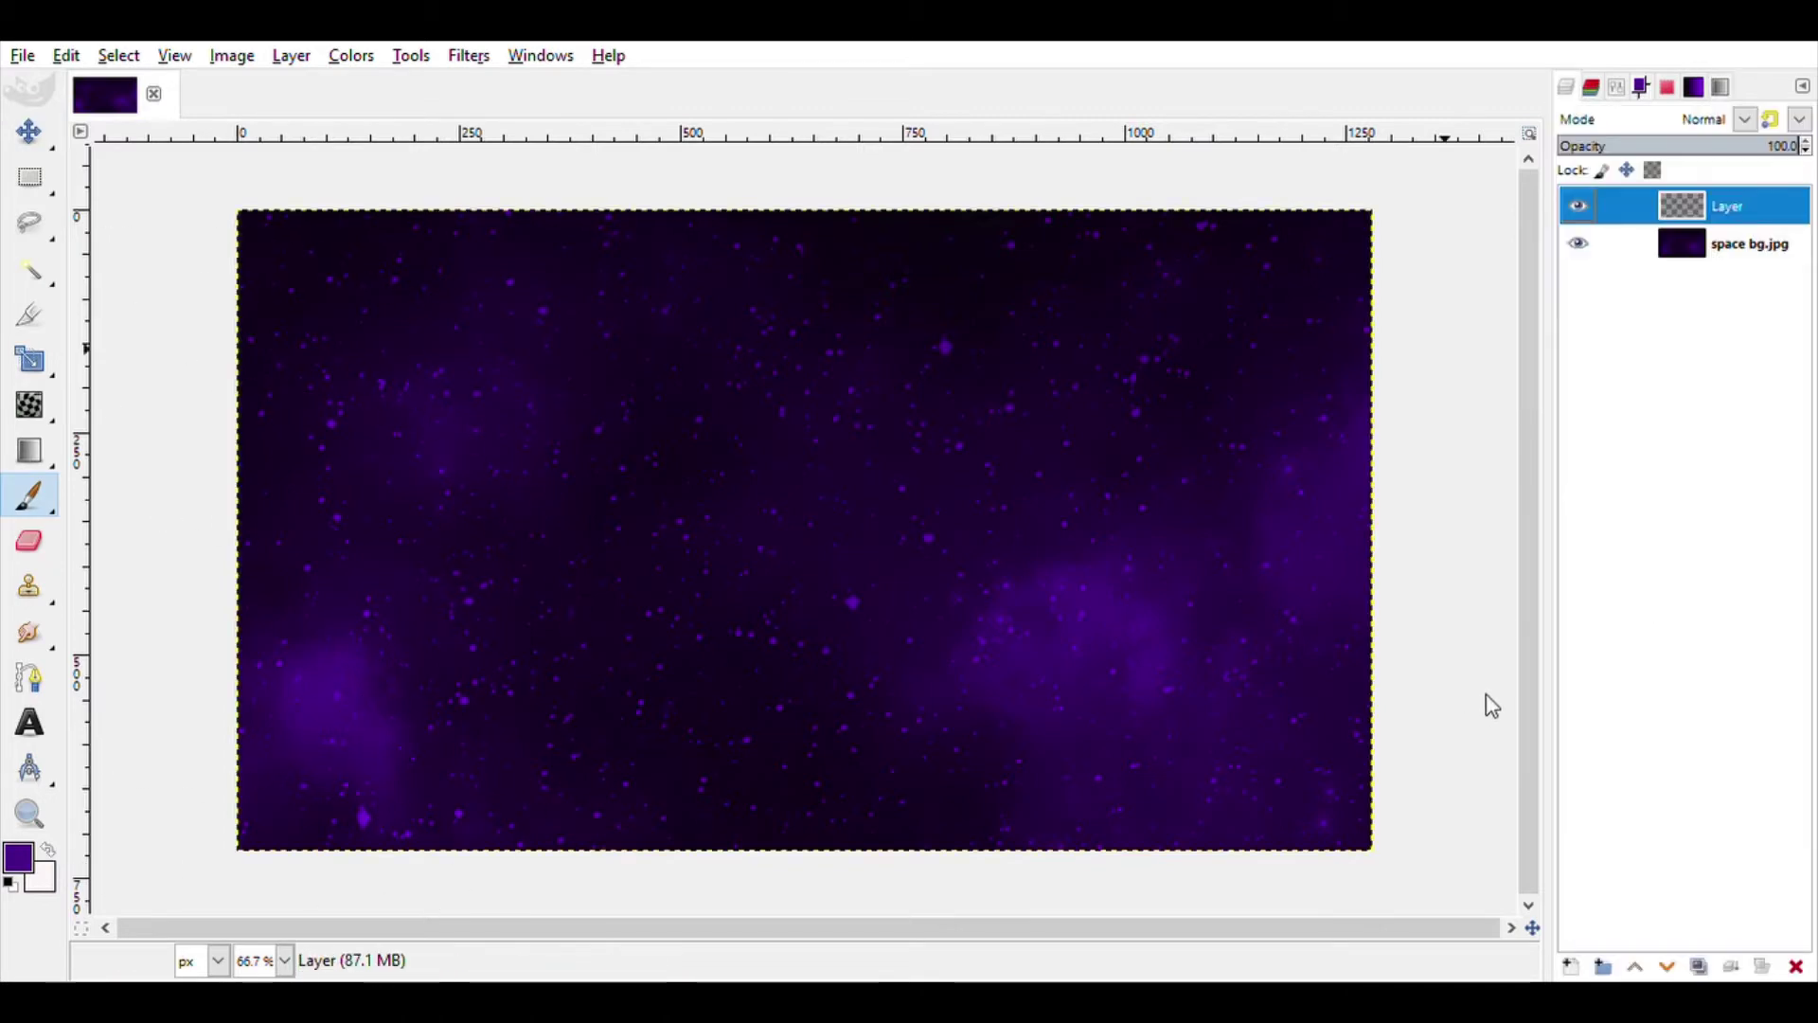
mouse_move(239, 849)
left_mouse_down()
mouse_move(635, 820)
mouse_move(1305, 723)
mouse_move(1460, 548)
mouse_move(1230, 833)
mouse_move(1257, 788)
left_mouse_up()
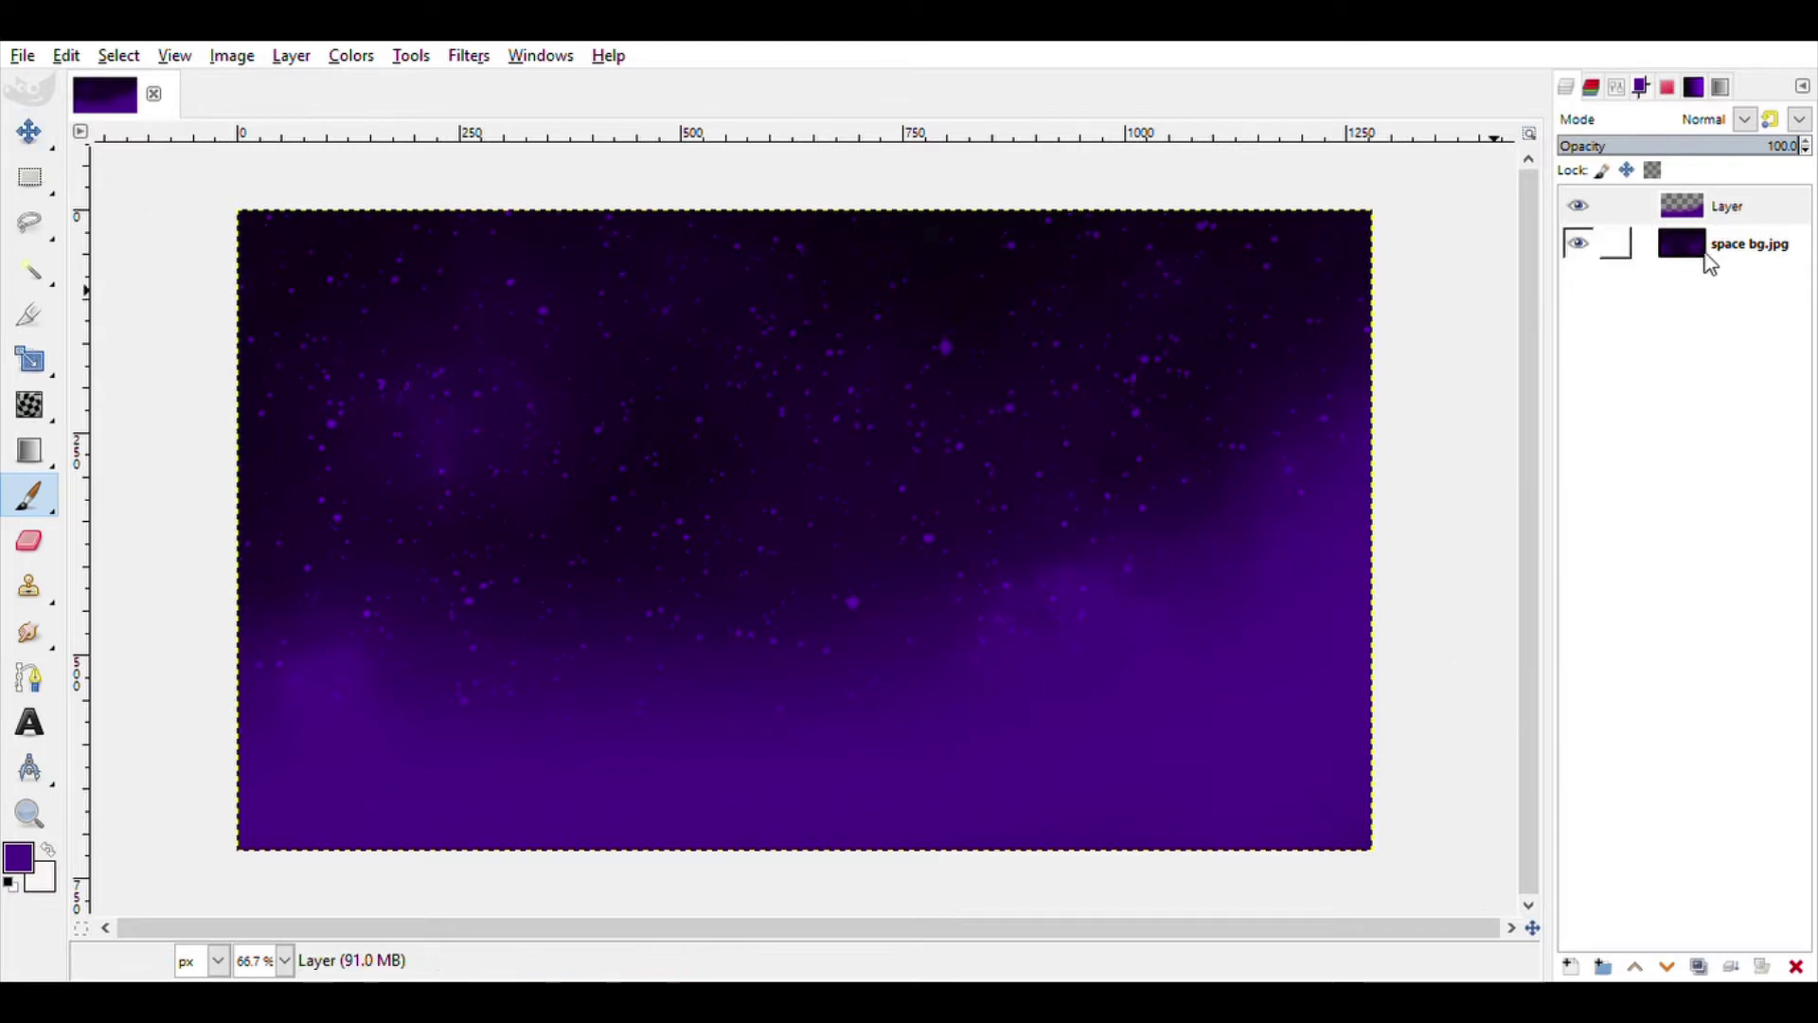
Set the painted layer's blend mode to Dodge, then try an extra stroke across the upper area and undo it.
left_click(1652, 218)
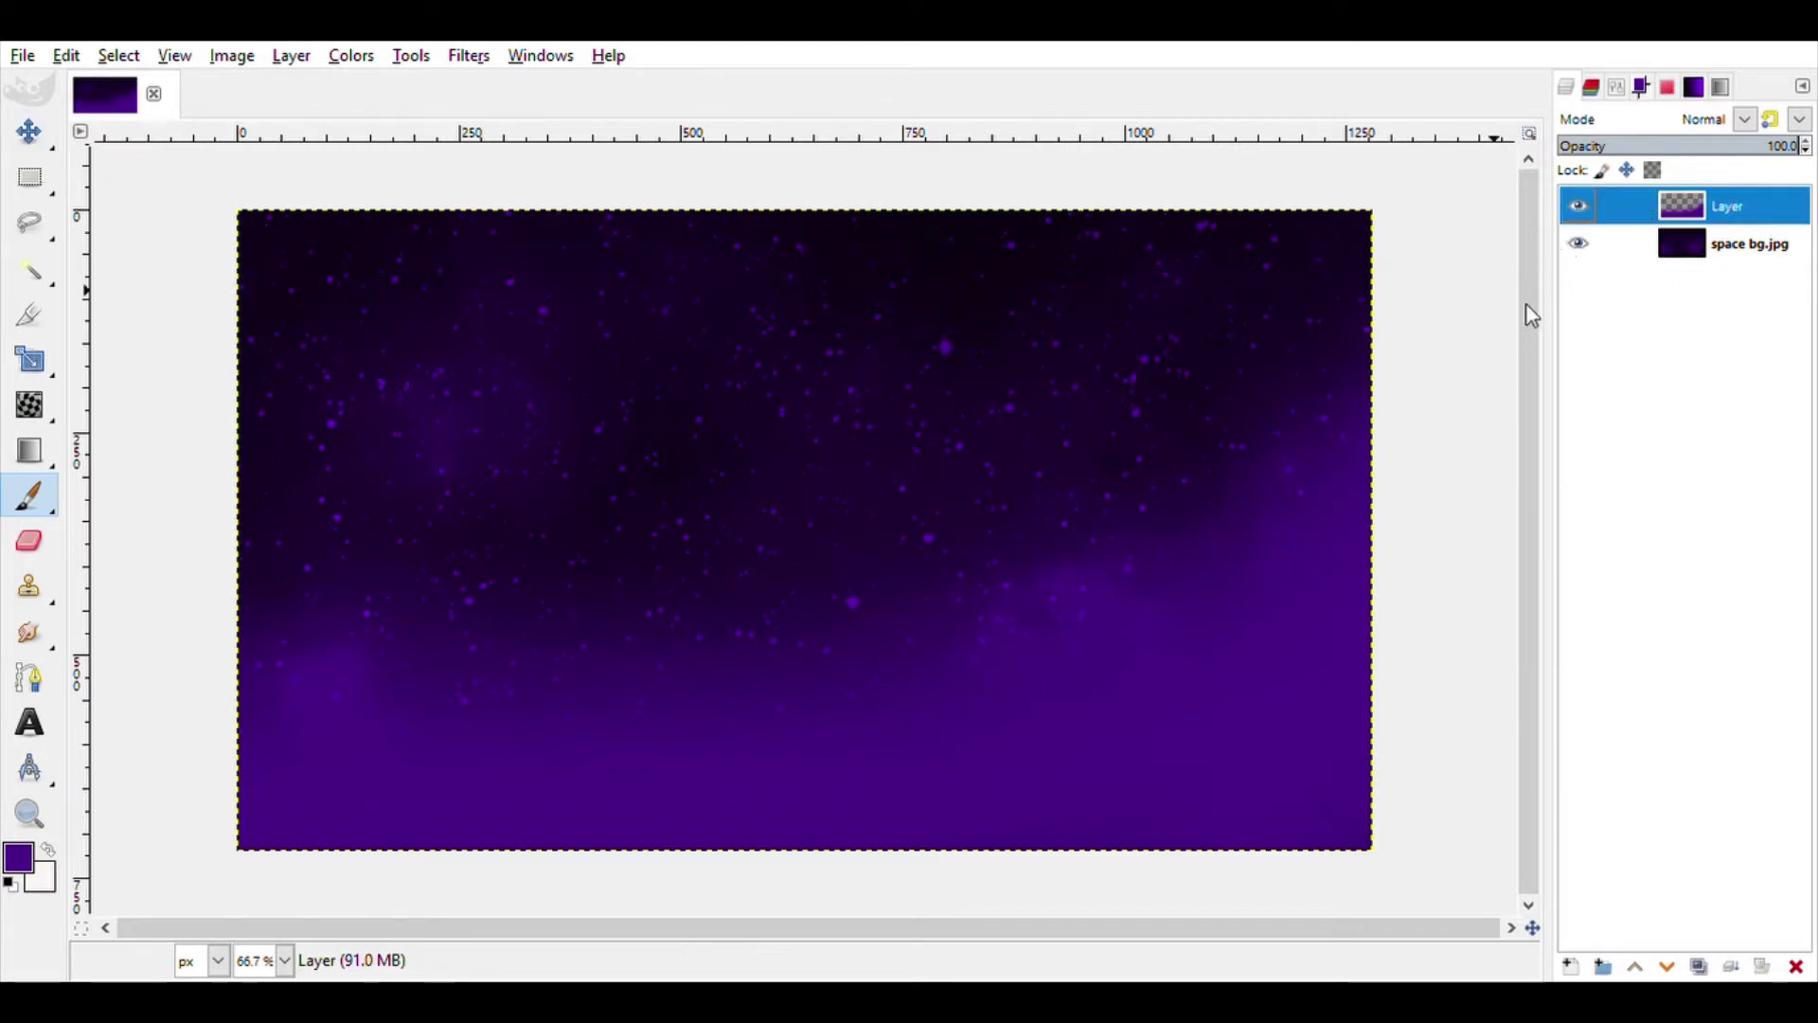
left_click(1413, 320)
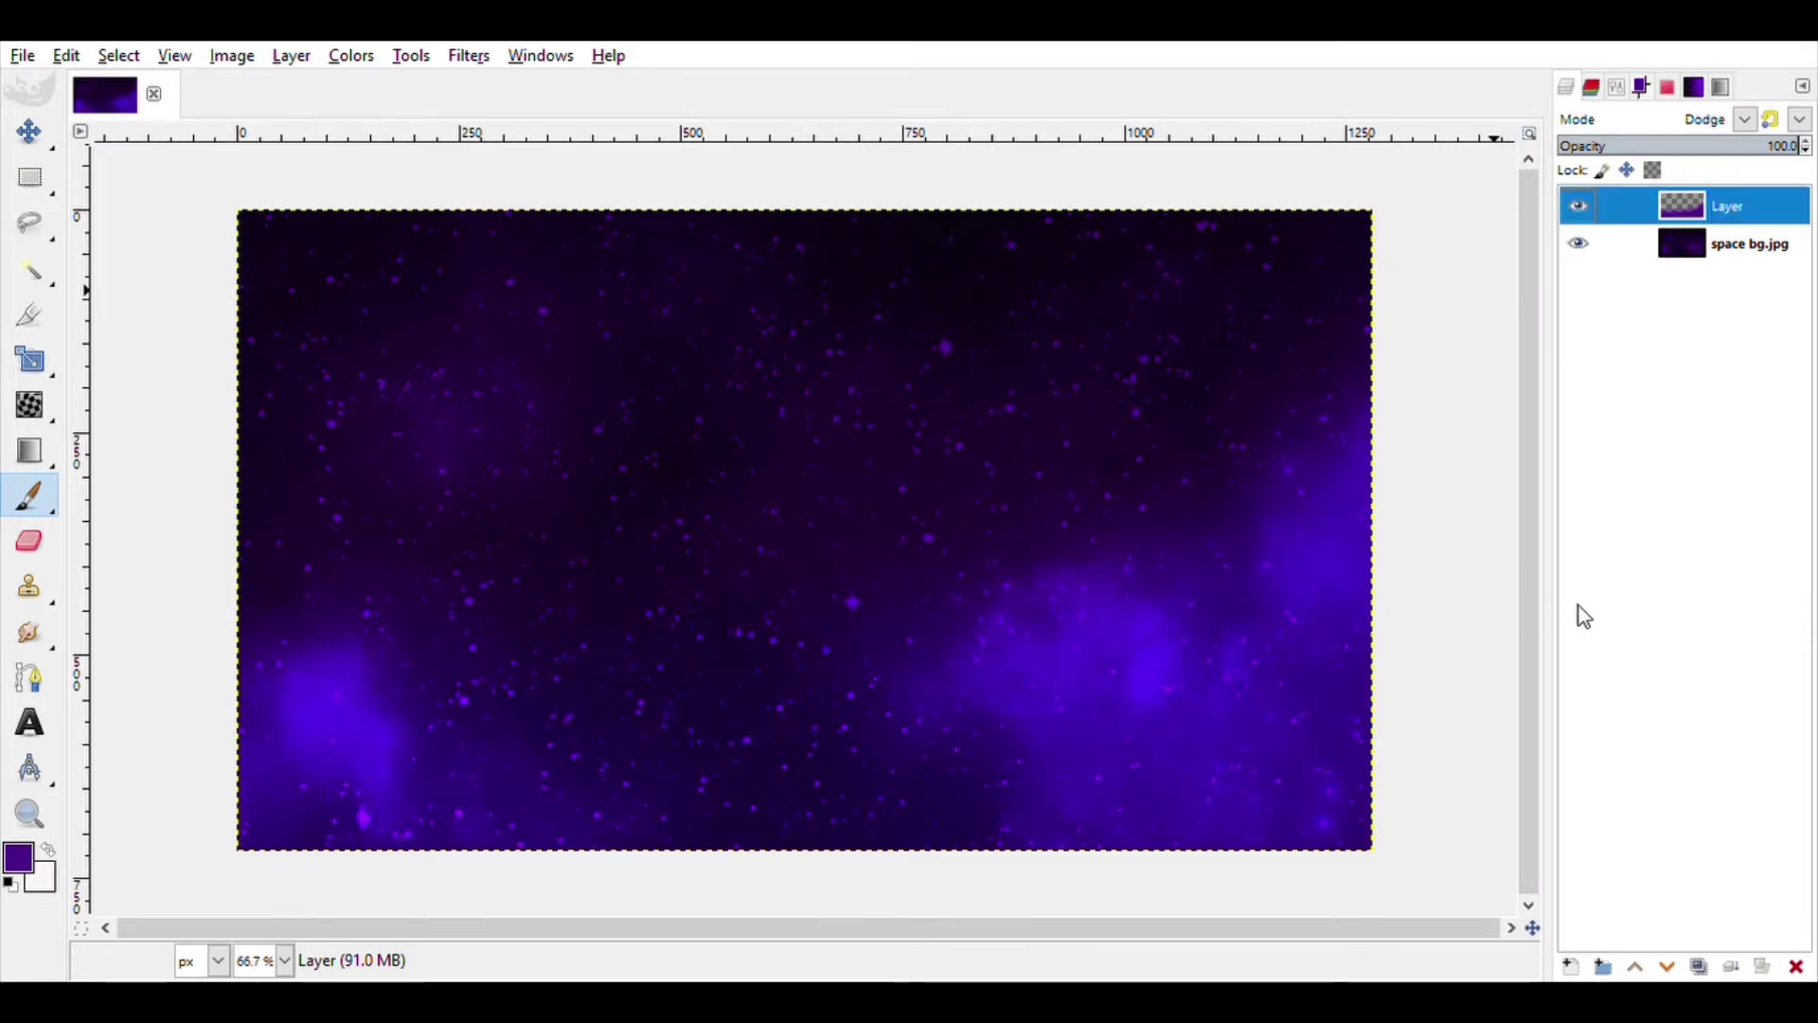
mouse_move(531, 256)
left_mouse_down()
mouse_move(947, 337)
mouse_move(1126, 296)
mouse_move(512, 494)
mouse_move(555, 497)
mouse_move(437, 451)
mouse_move(706, 422)
left_mouse_up()
key("ctrl+z")
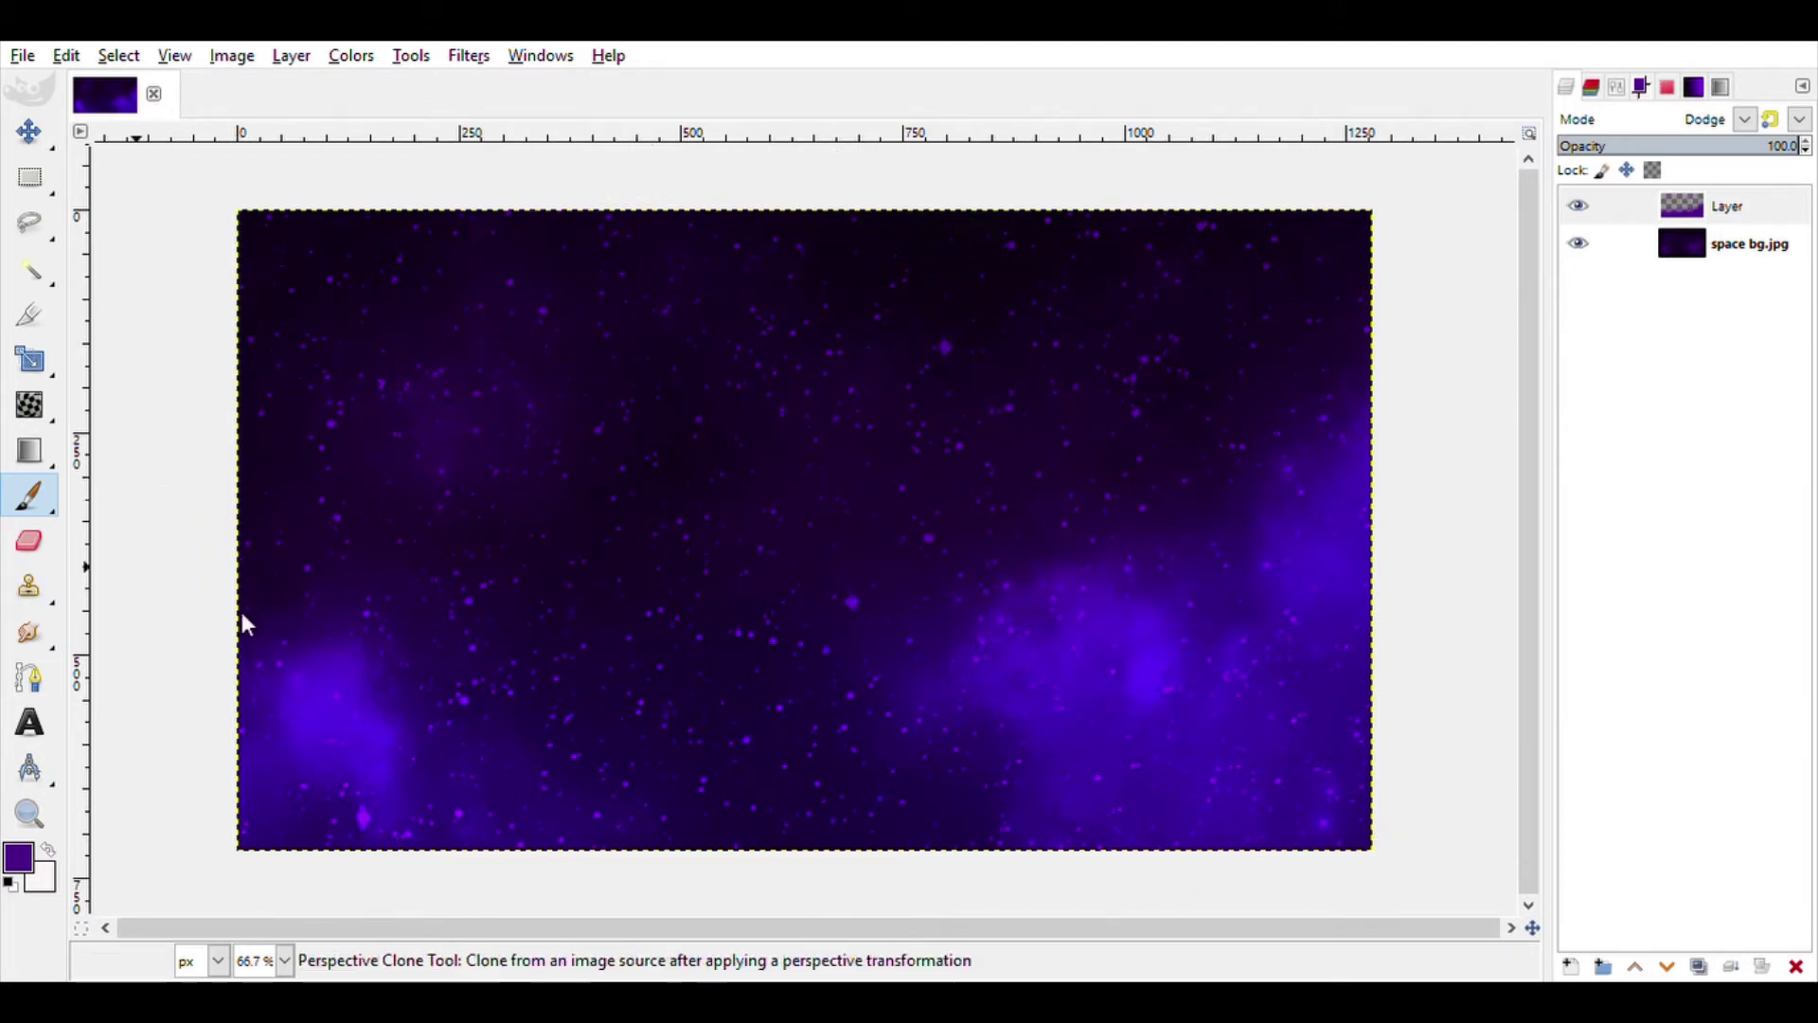
Import the PISTOL PRO IN FORTNITE.jpg thumbnail, scale it down, and place it in the upper-right part of the canvas.
left_click_drag(242, 613, 798, 790)
left_click(32, 361)
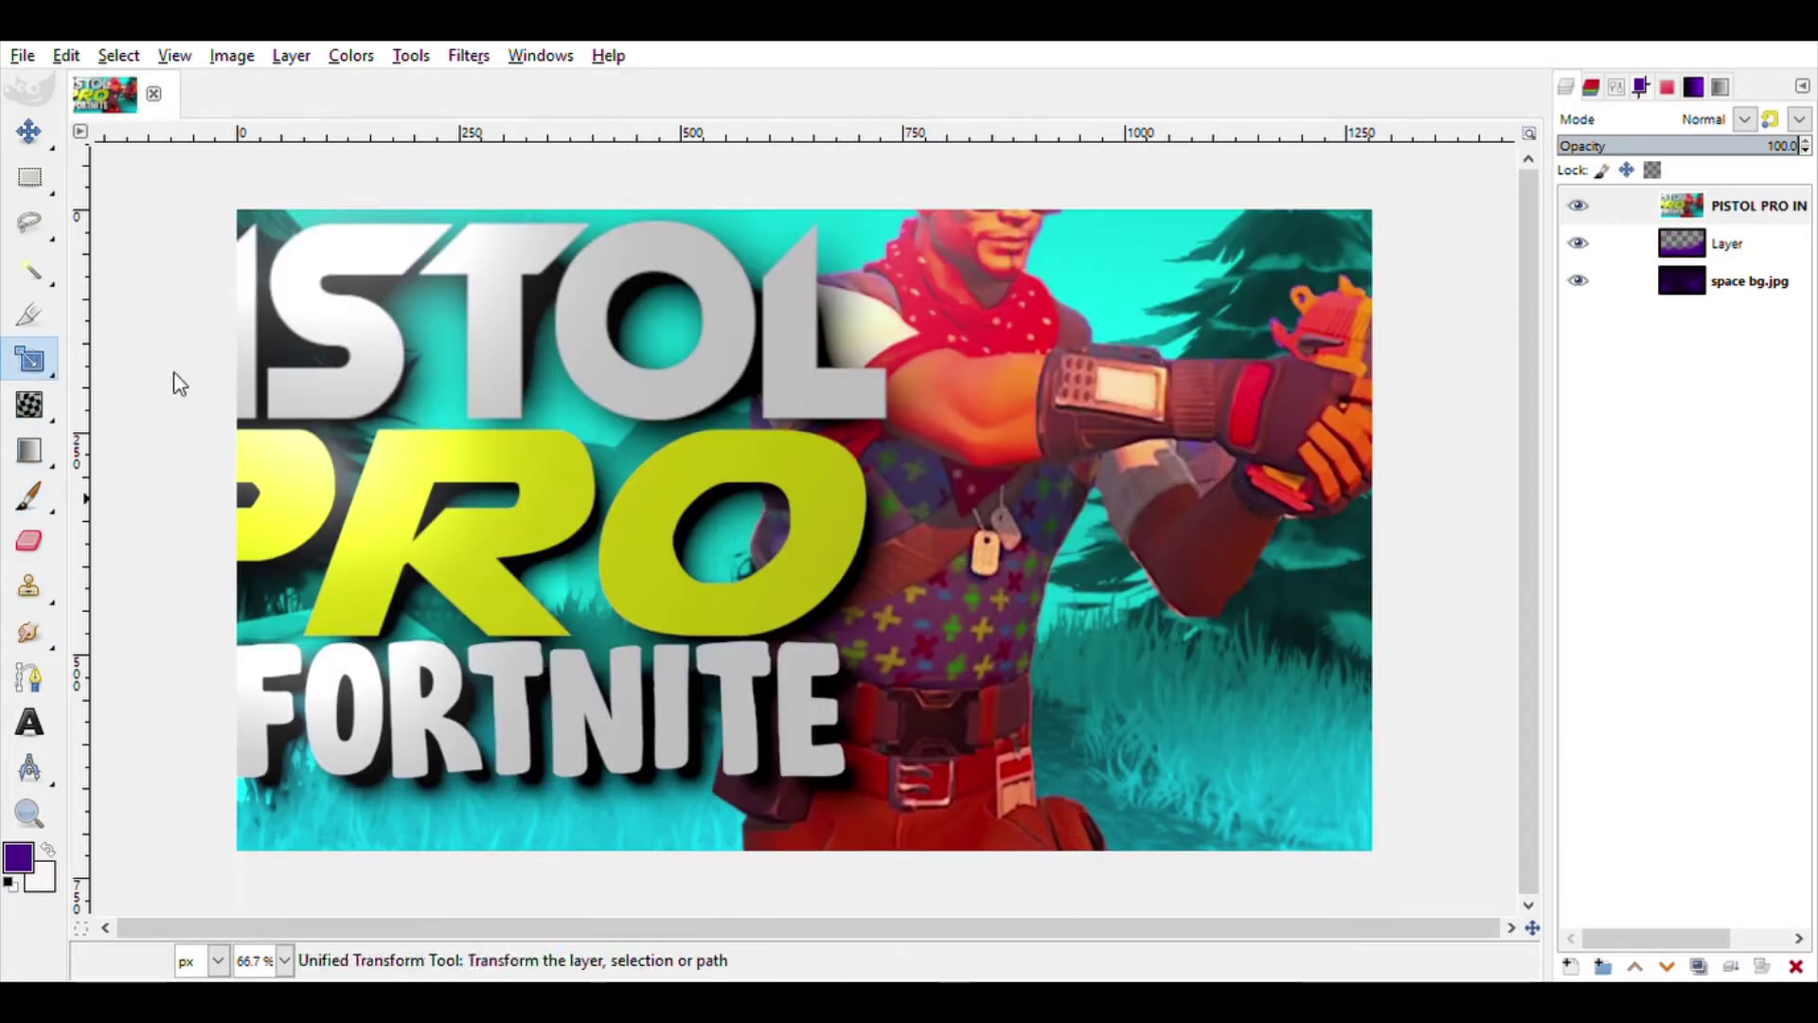
key("shift+s")
left_click(171, 426)
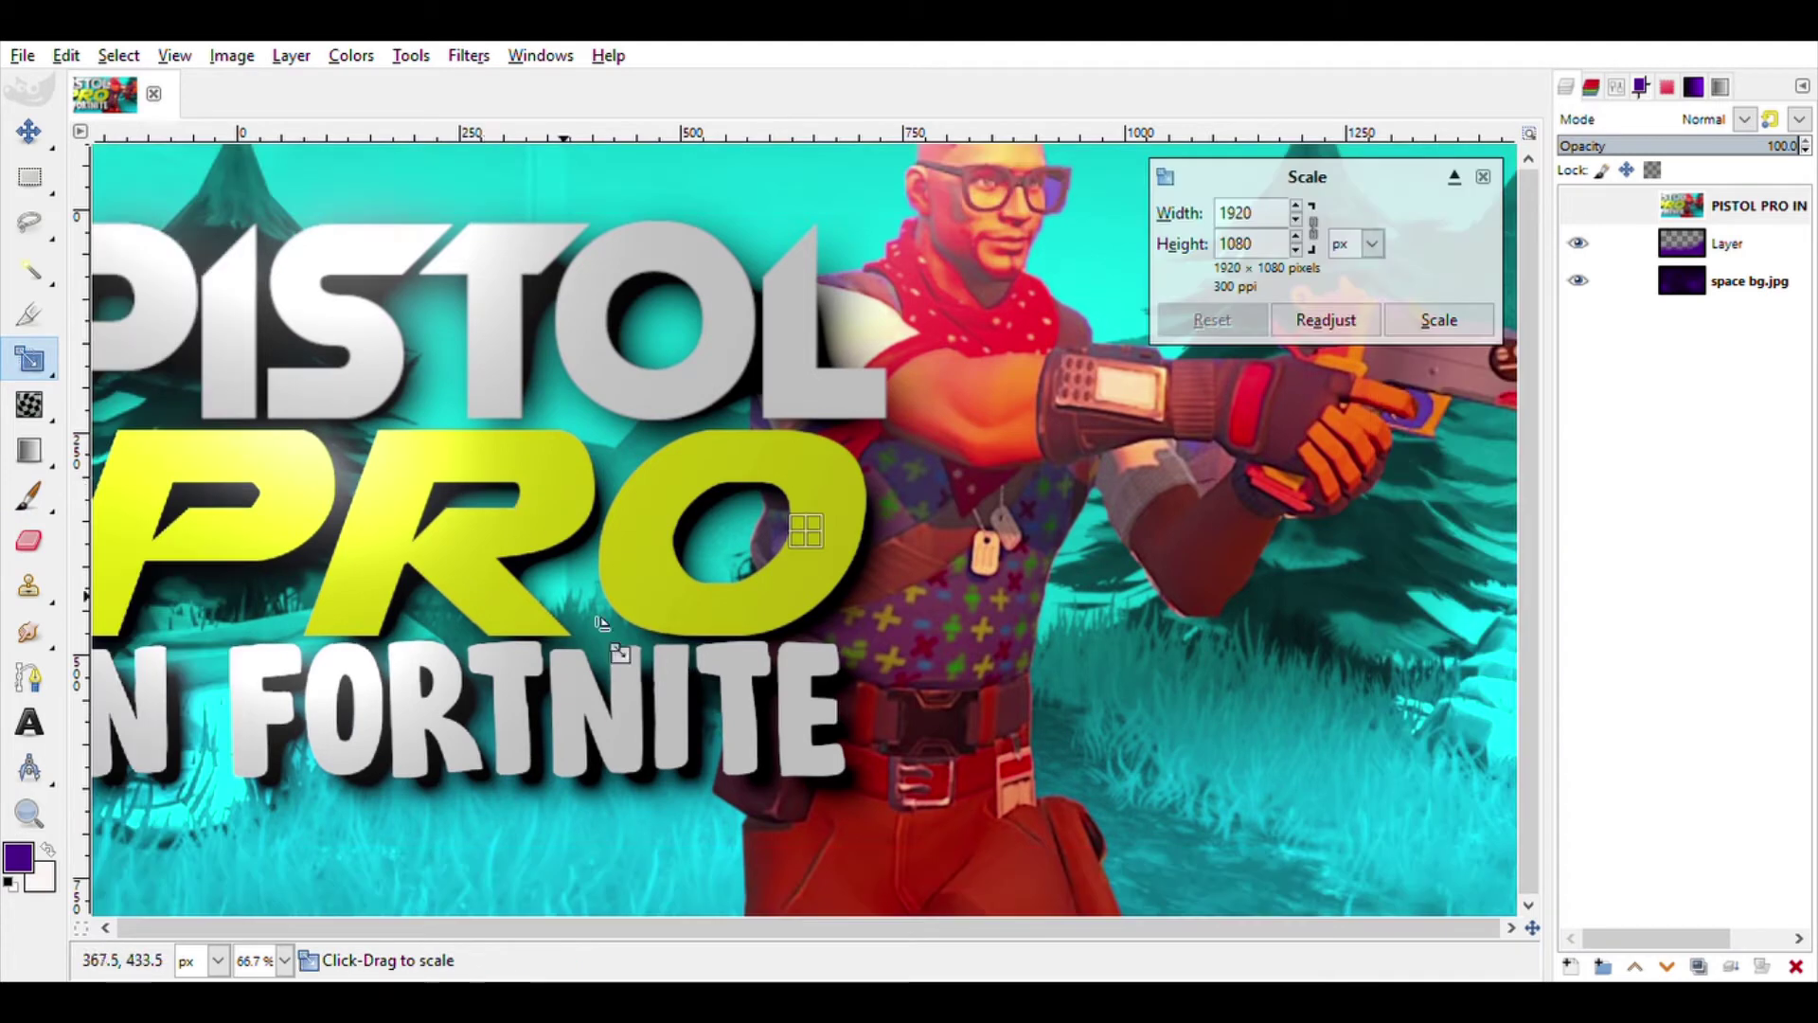
left_click(265, 920)
left_click_drag(472, 733, 879, 537)
key("Return")
key("m")
left_click(29, 360)
left_click(725, 494)
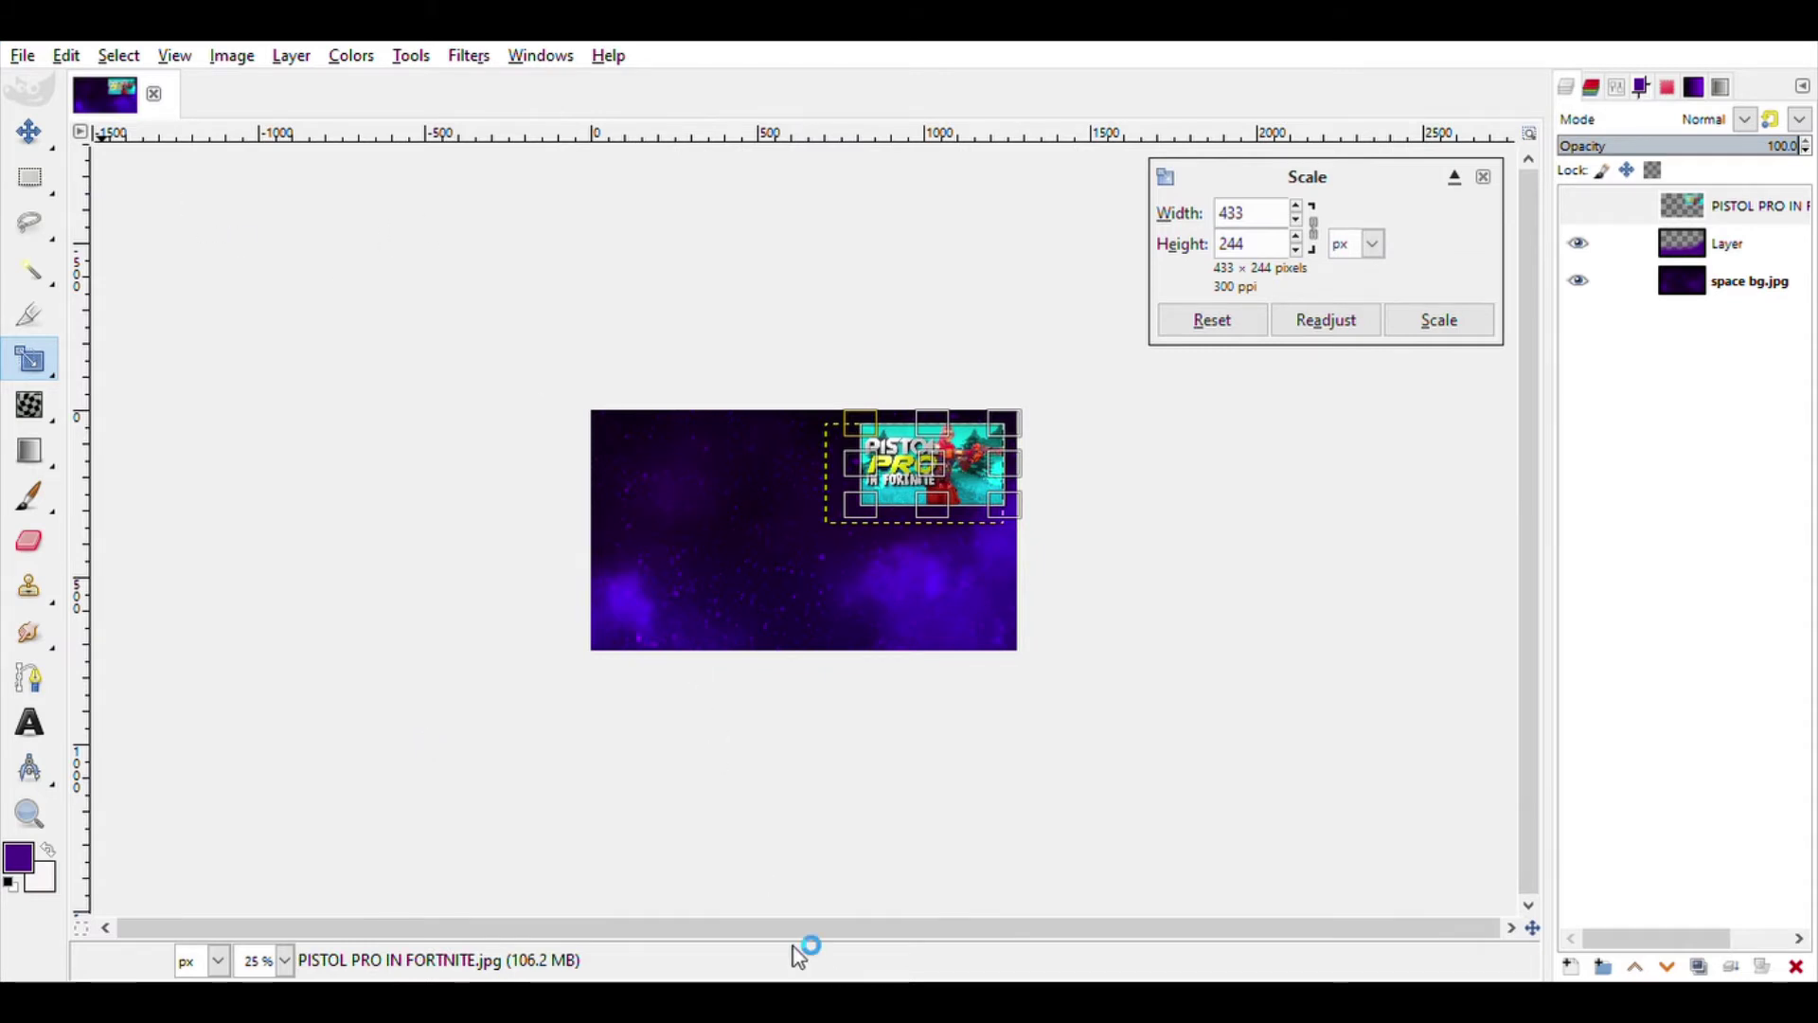
Scale the imported First Person Fortnite thumbnail to about 523 x 294 px and move it toward the lower middle of the canvas.
left_click(612, 670)
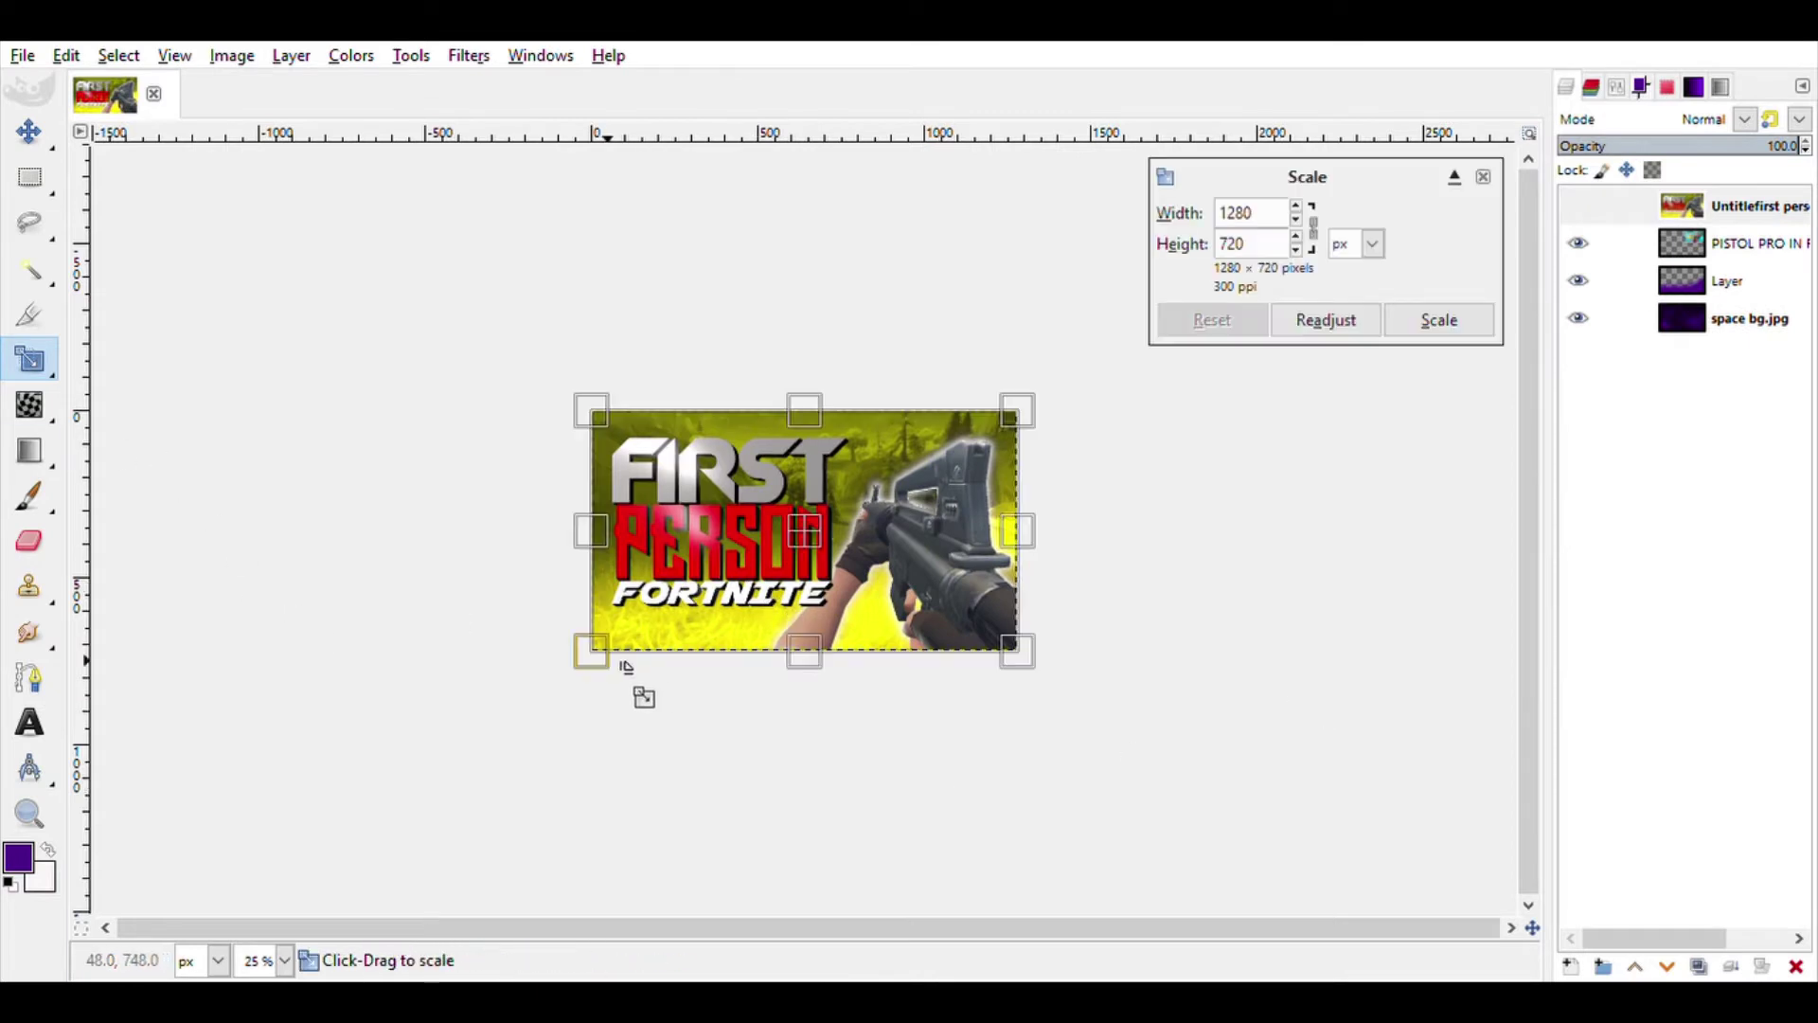
left_click_drag(613, 669, 887, 576)
key("m")
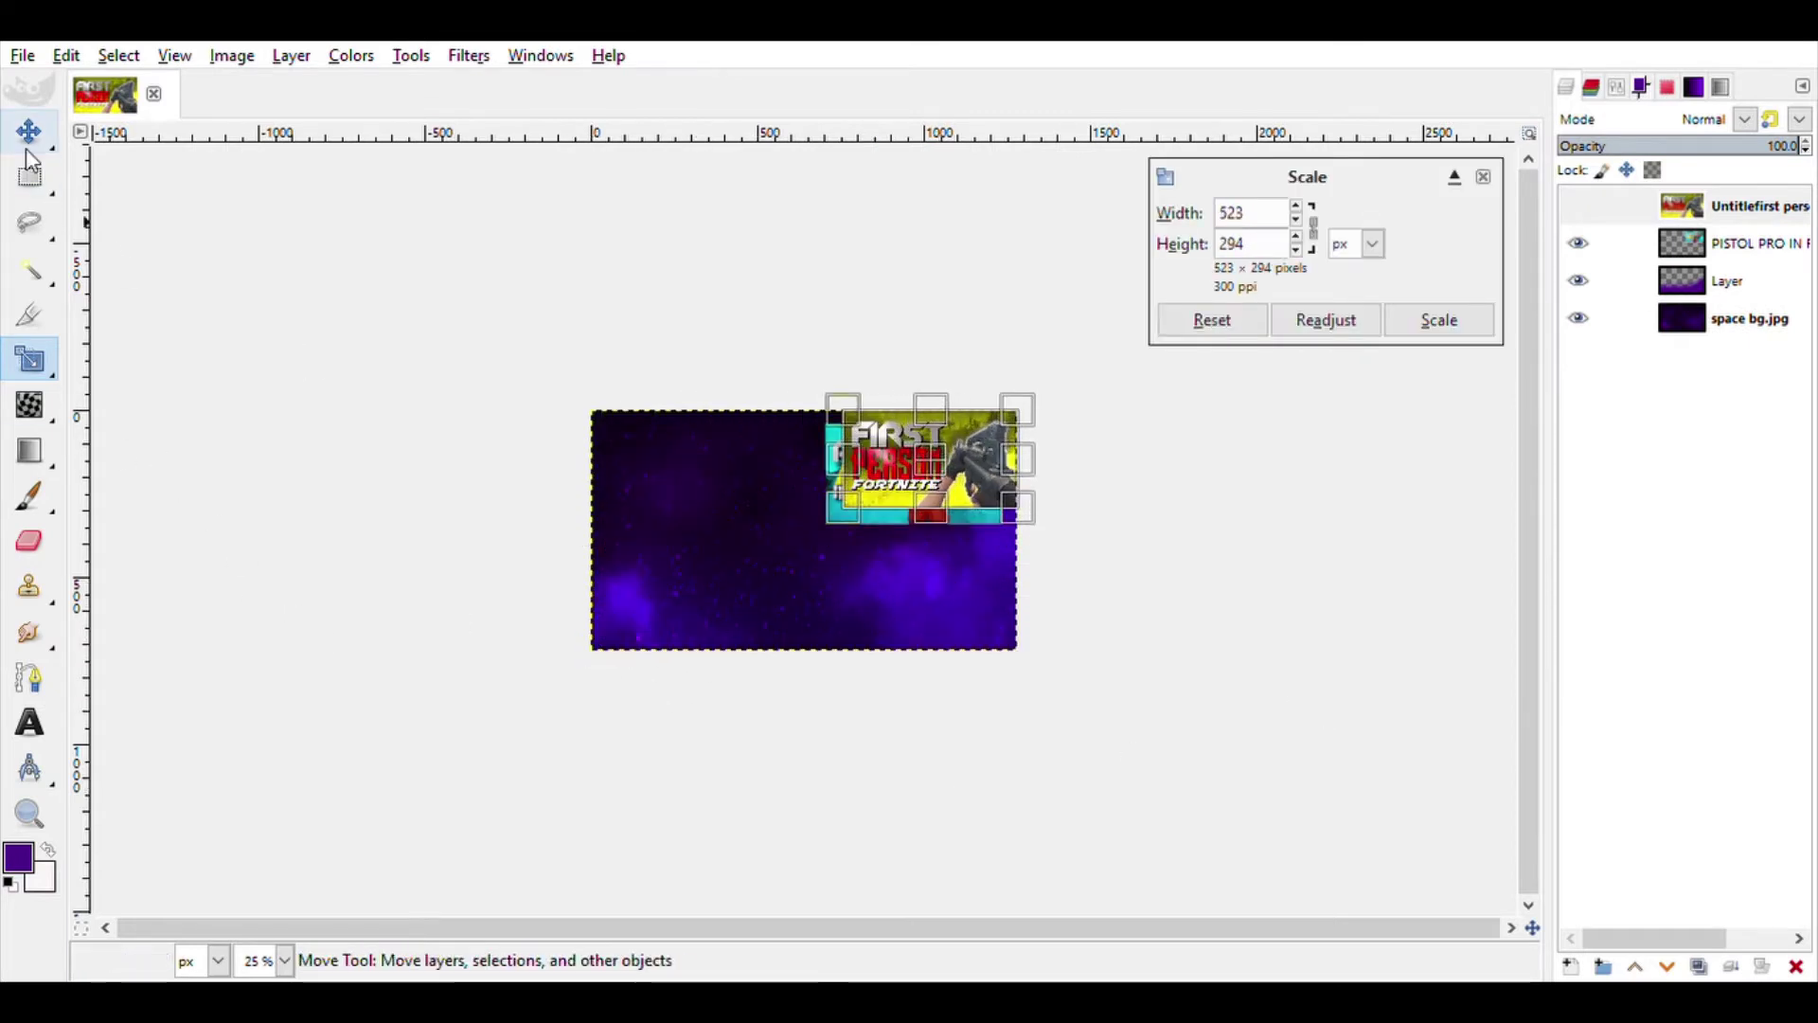
left_click_drag(929, 466, 799, 592)
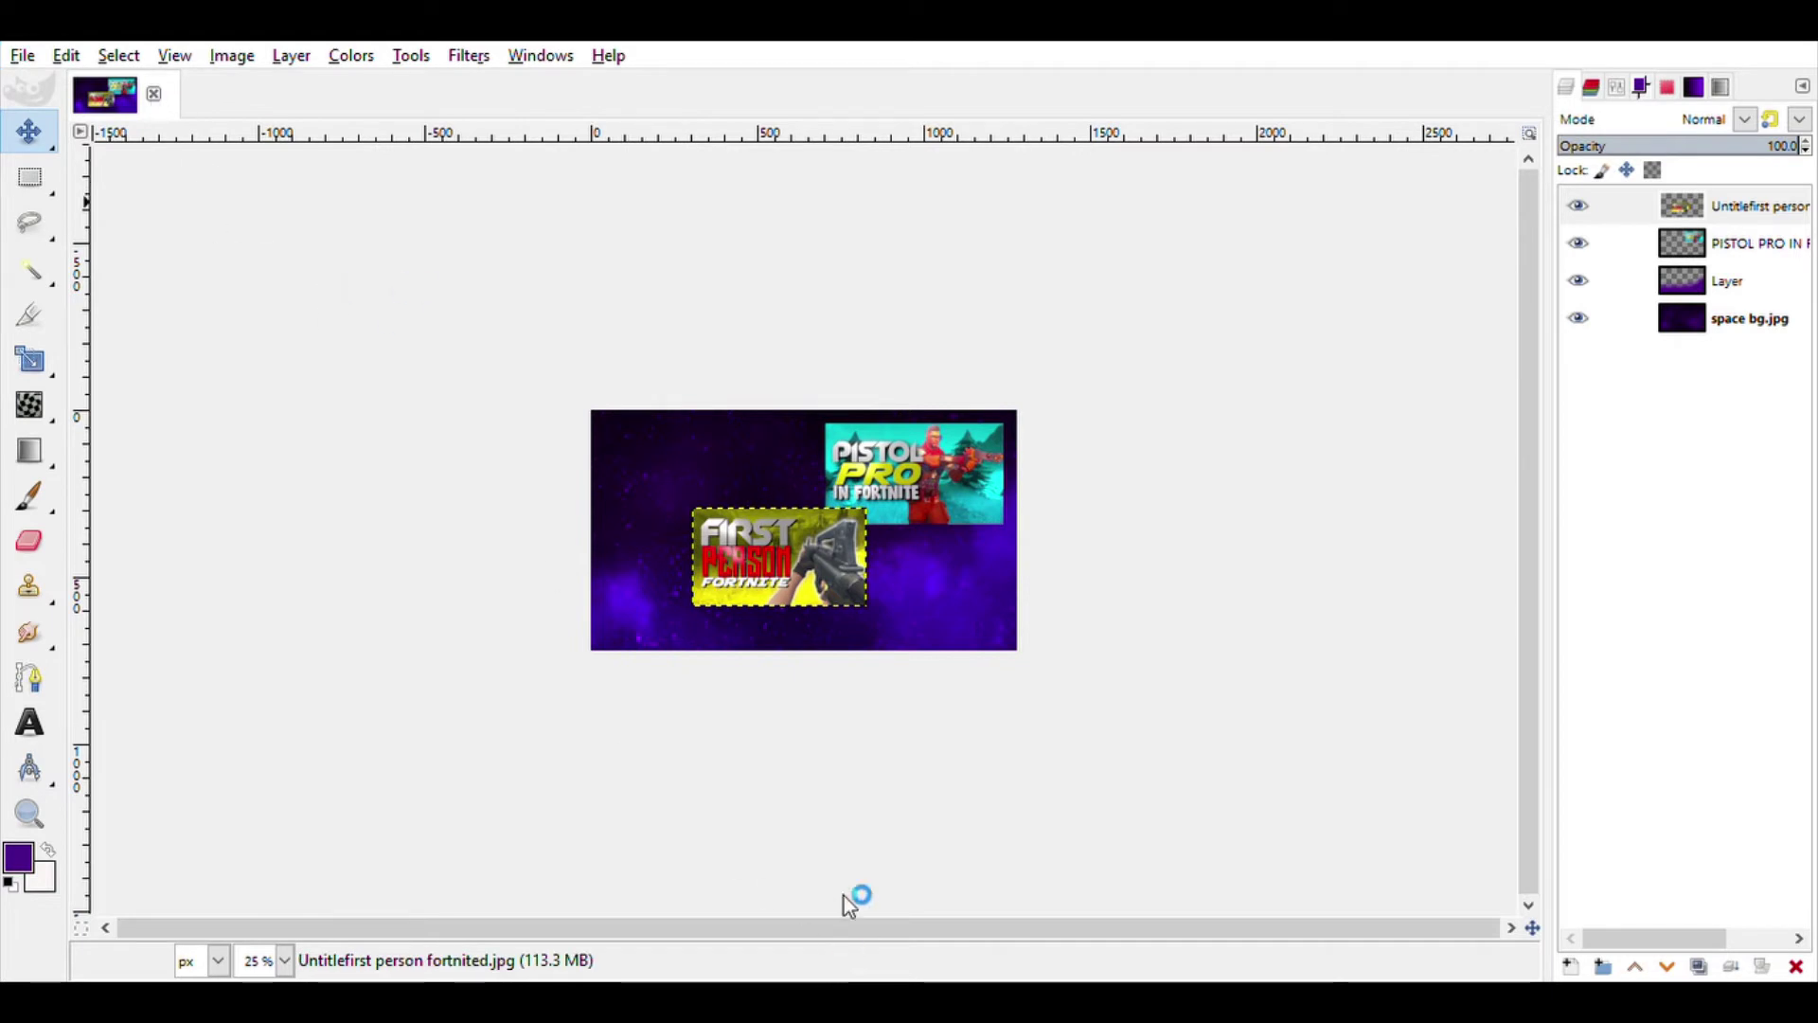
Scale down the top 5 fortnite video ideas.jpg thumbnail, place it below the Pistol Pro one, and shift the First Person thumbnail left.
left_click(29, 359)
left_click(595, 649)
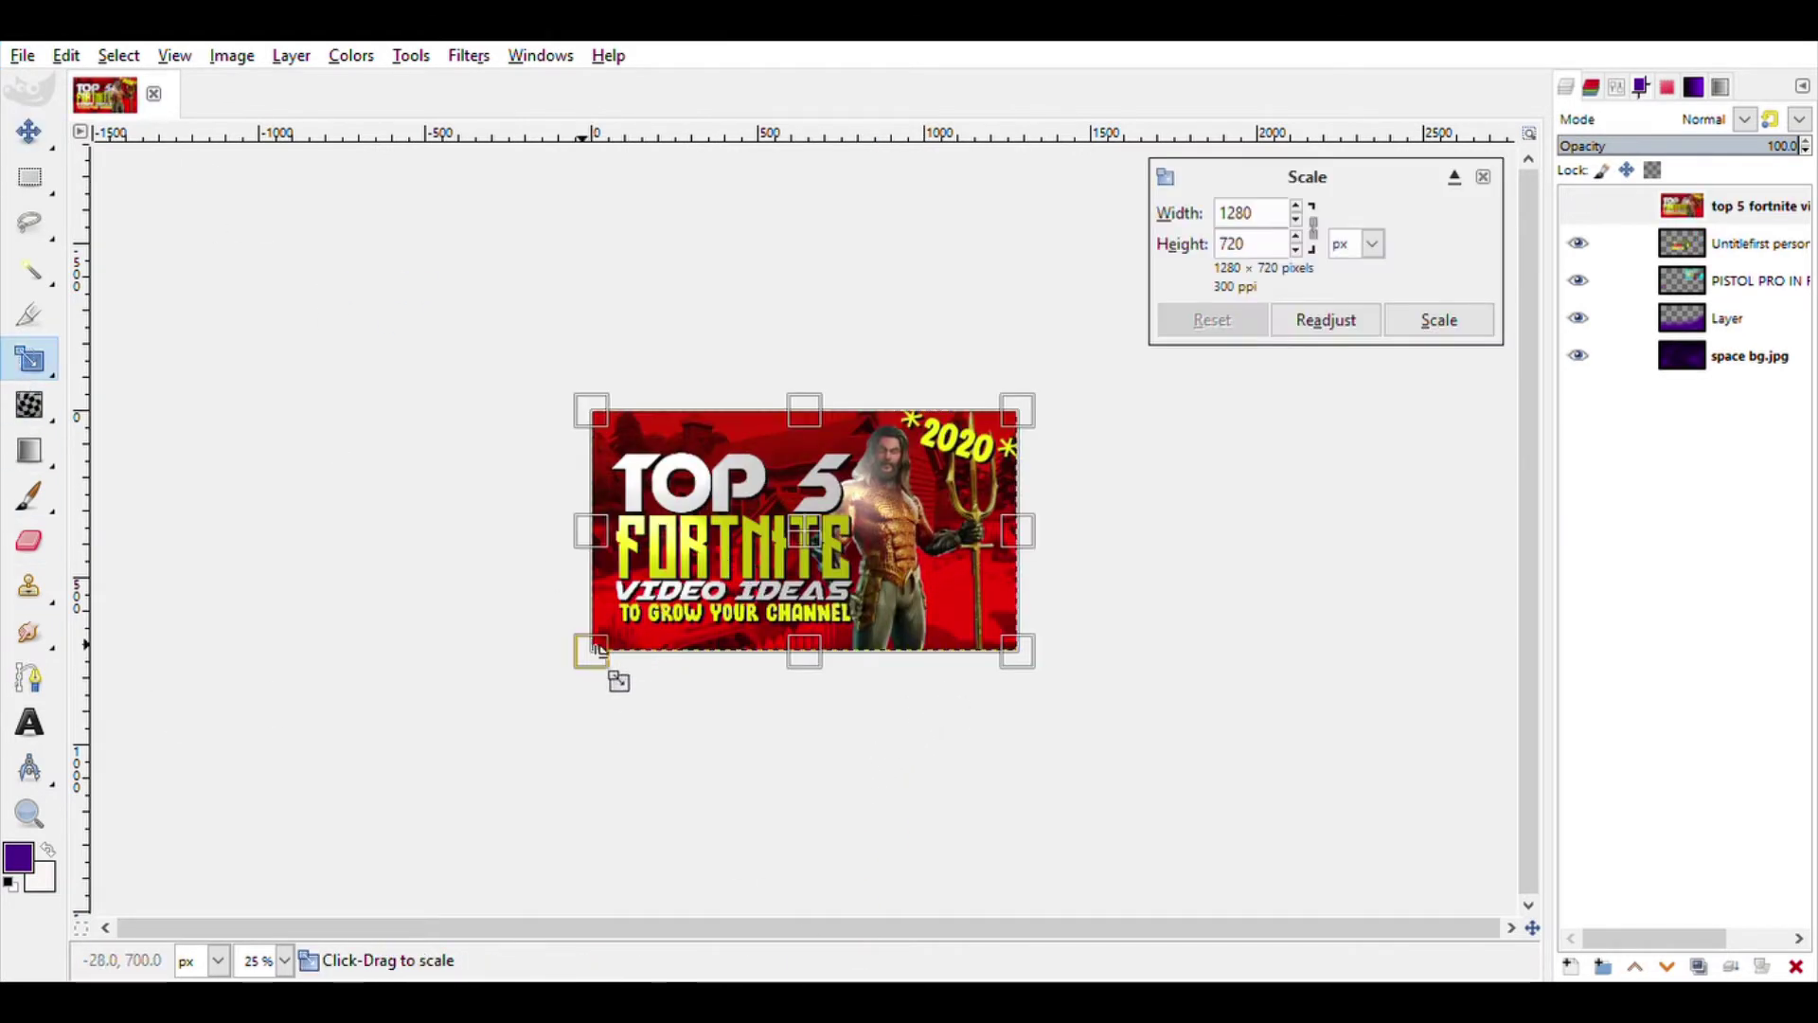
left_click_drag(597, 649, 895, 659)
left_click(29, 132)
left_click_drag(807, 566, 737, 541)
left_click_drag(946, 639, 925, 614)
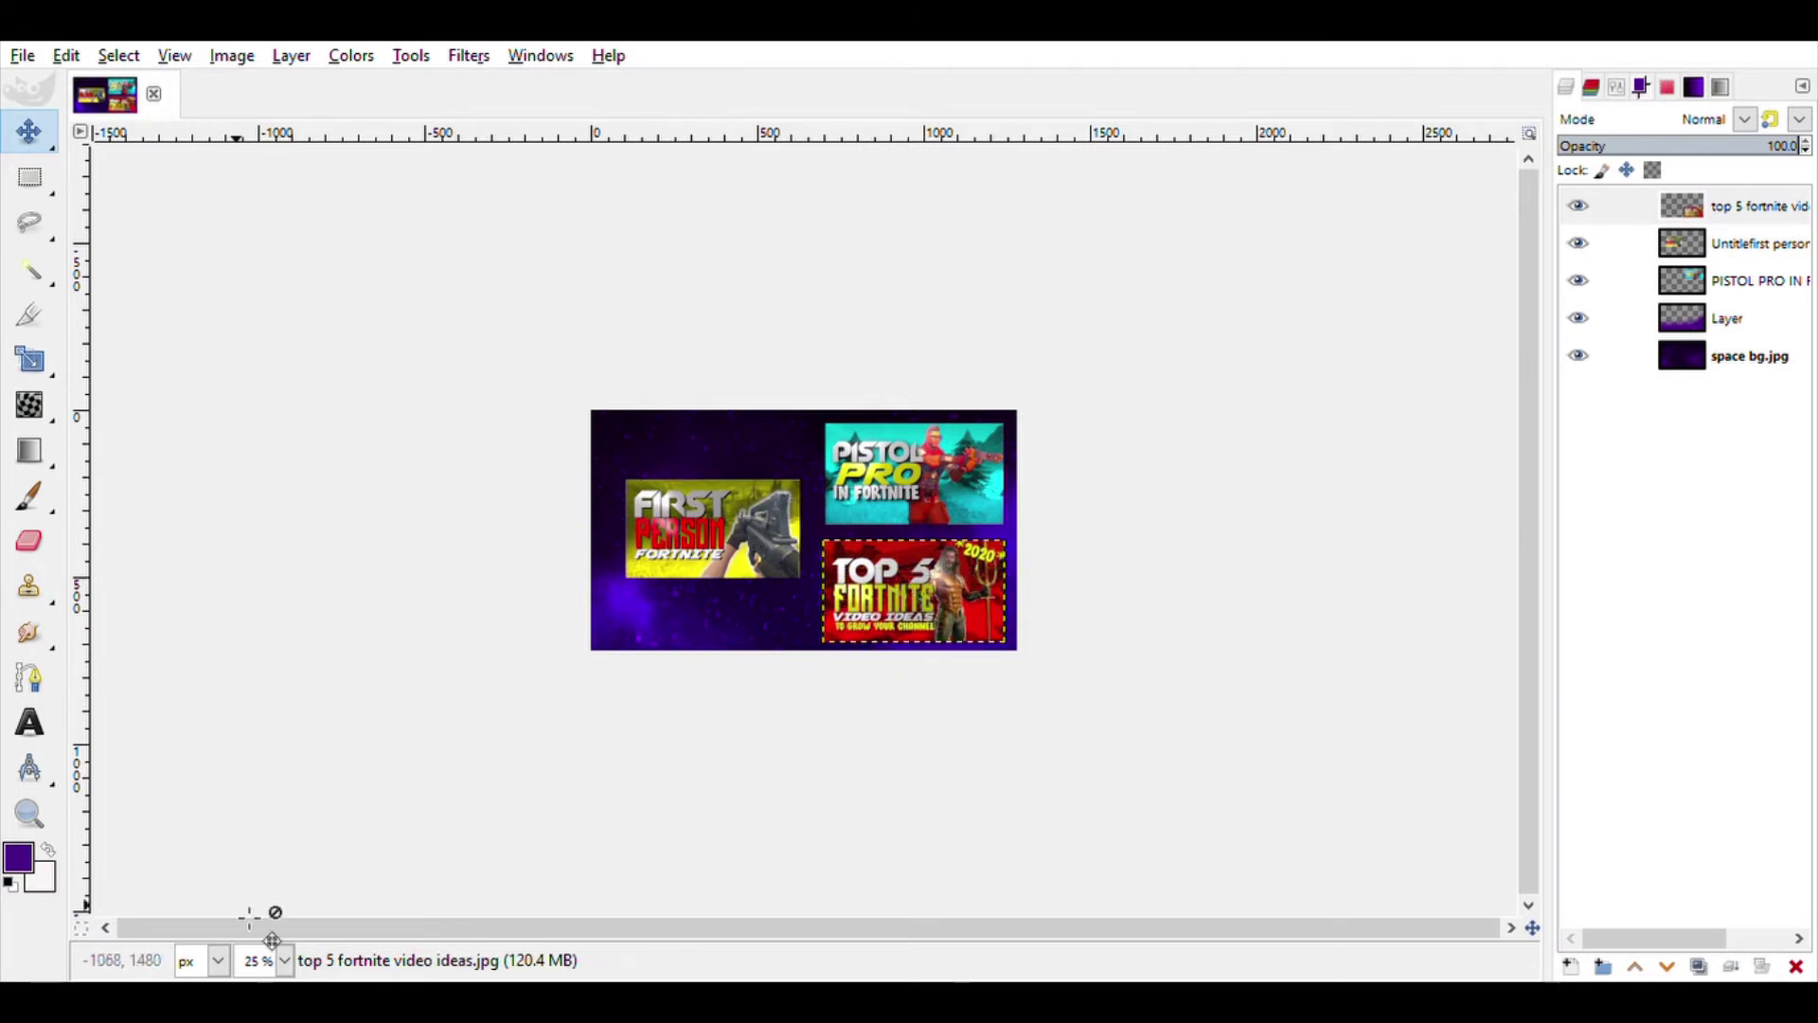
Scale the three thumbnails smaller and stagger them on the canvas's right half, with First Person offset inward between the other two.
scroll(288, 879, "up", 3)
key("shift+s")
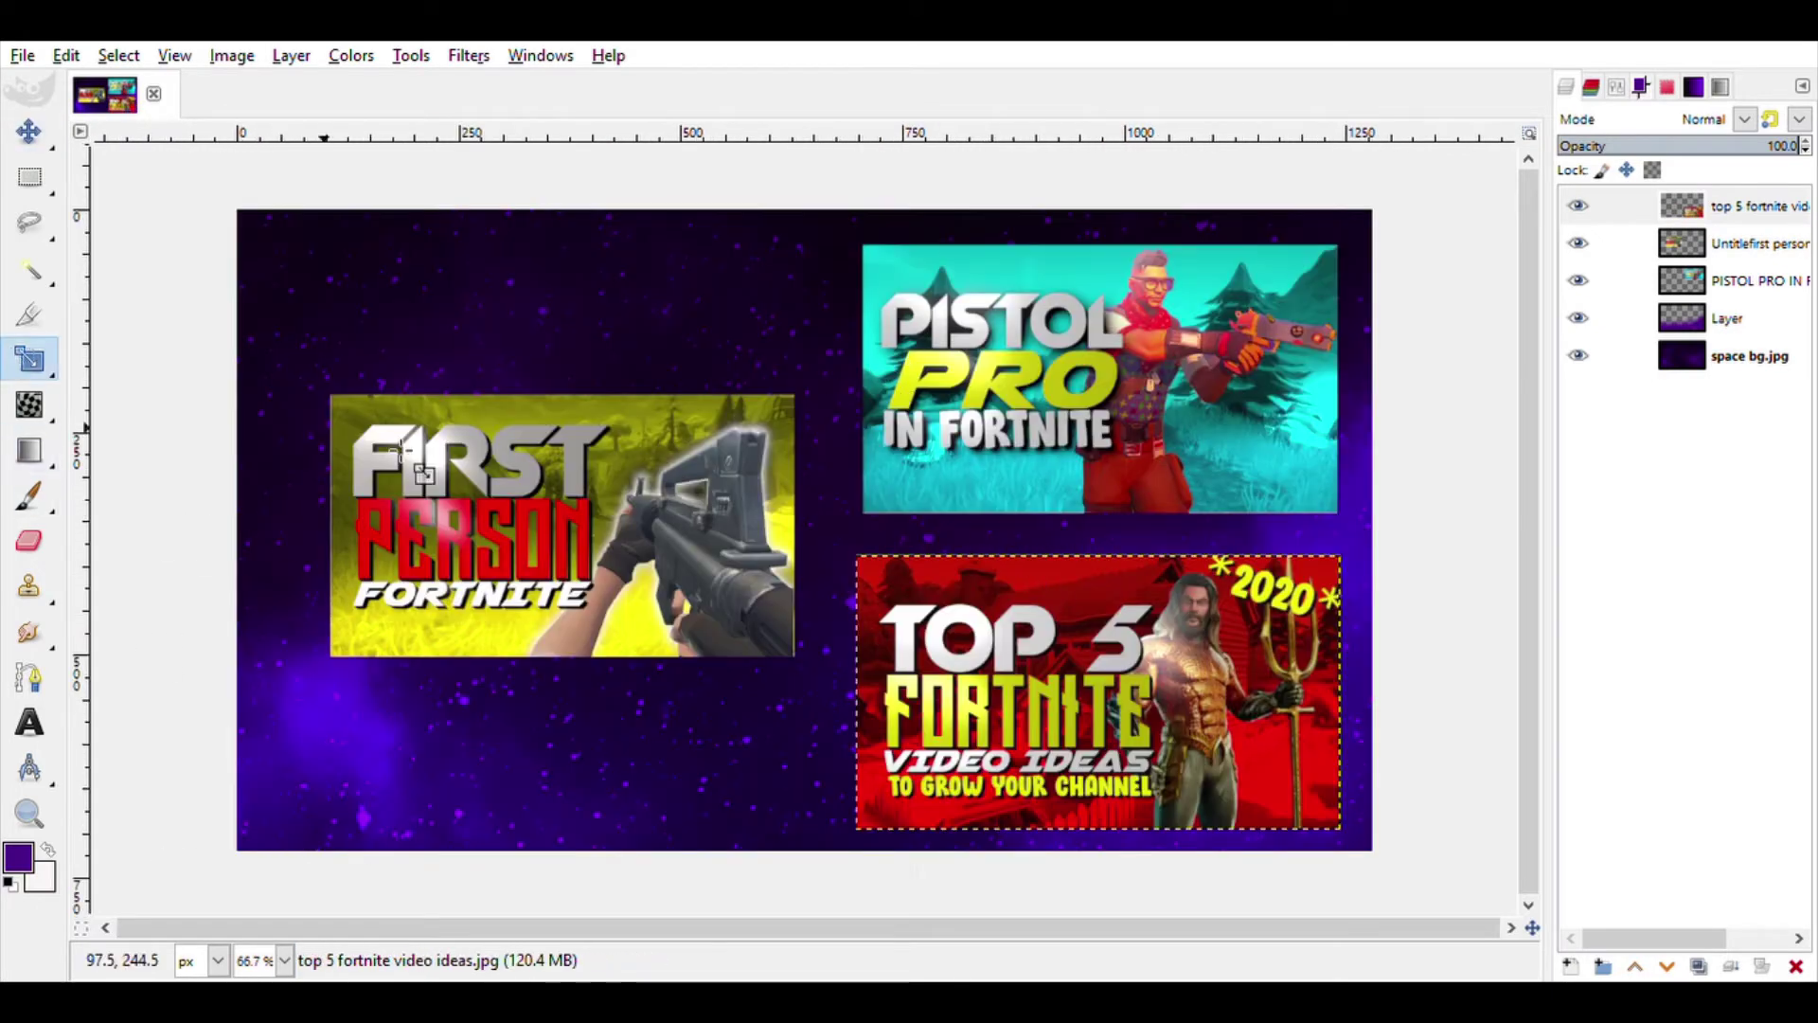
left_click_drag(1198, 523, 925, 525)
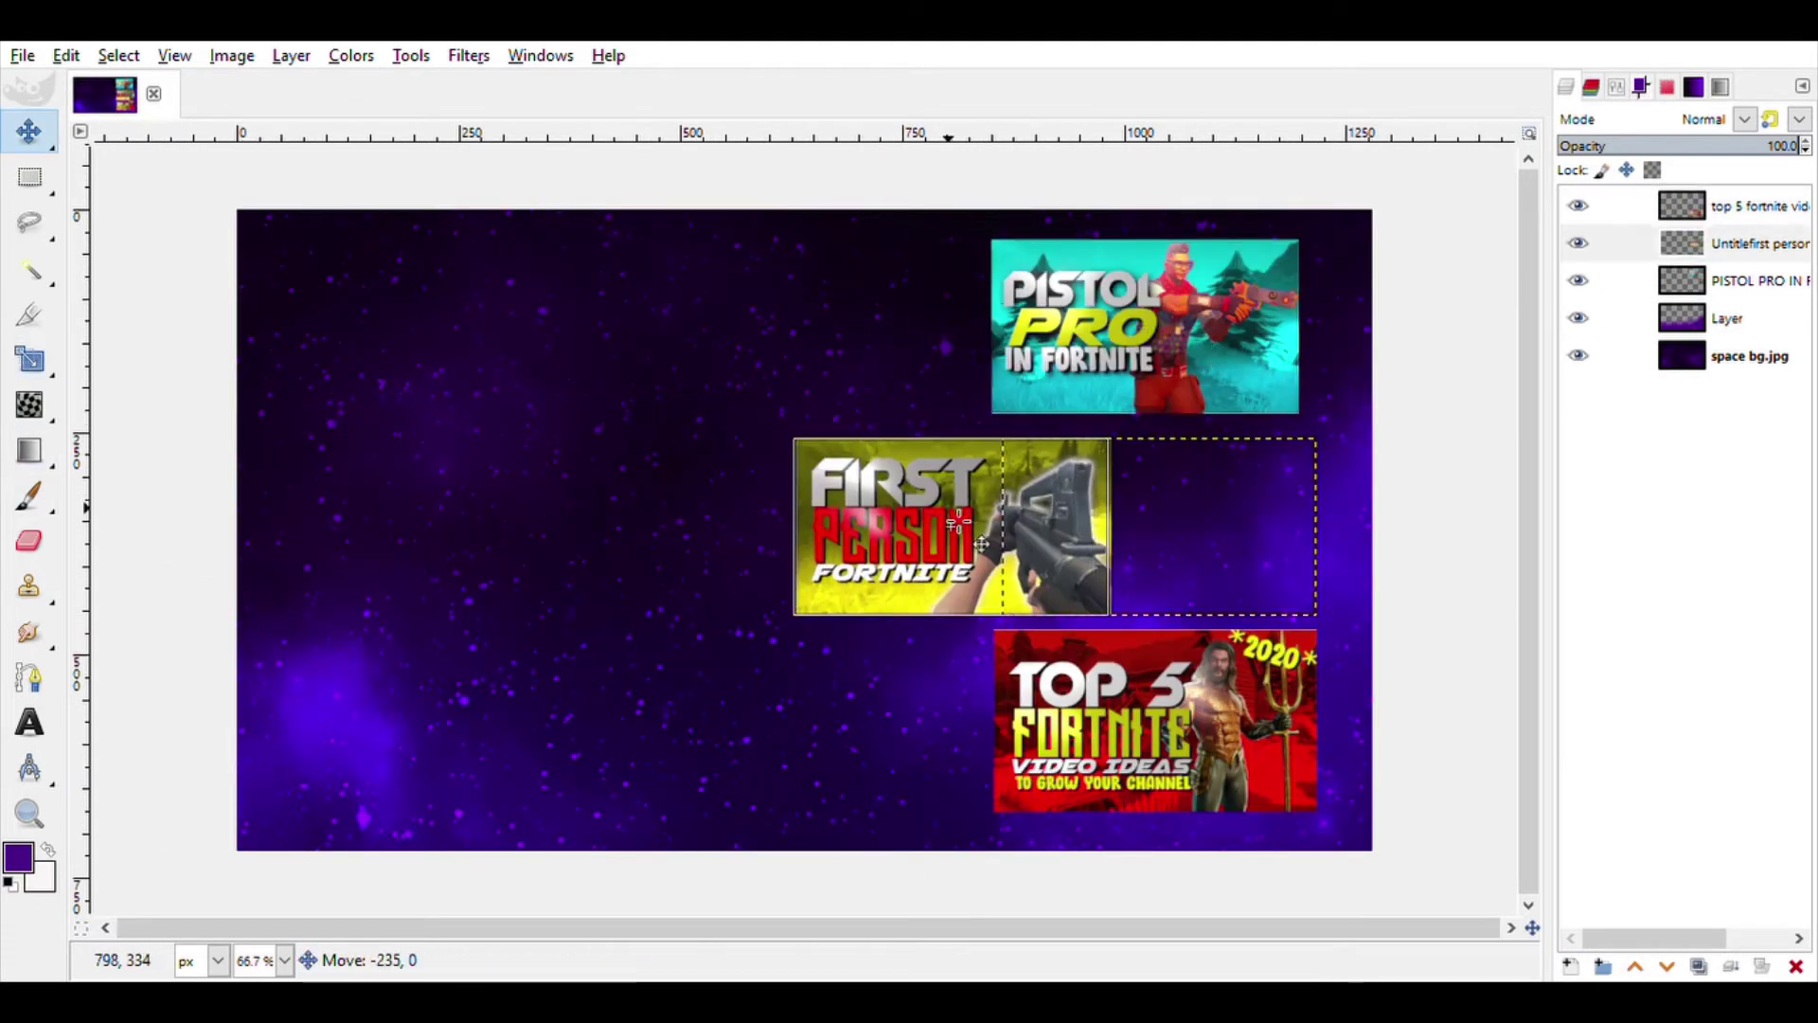
mouse_move(1146, 329)
left_mouse_down()
mouse_move(1166, 337)
mouse_move(1147, 339)
left_mouse_up()
left_click_drag(1113, 706, 1126, 710)
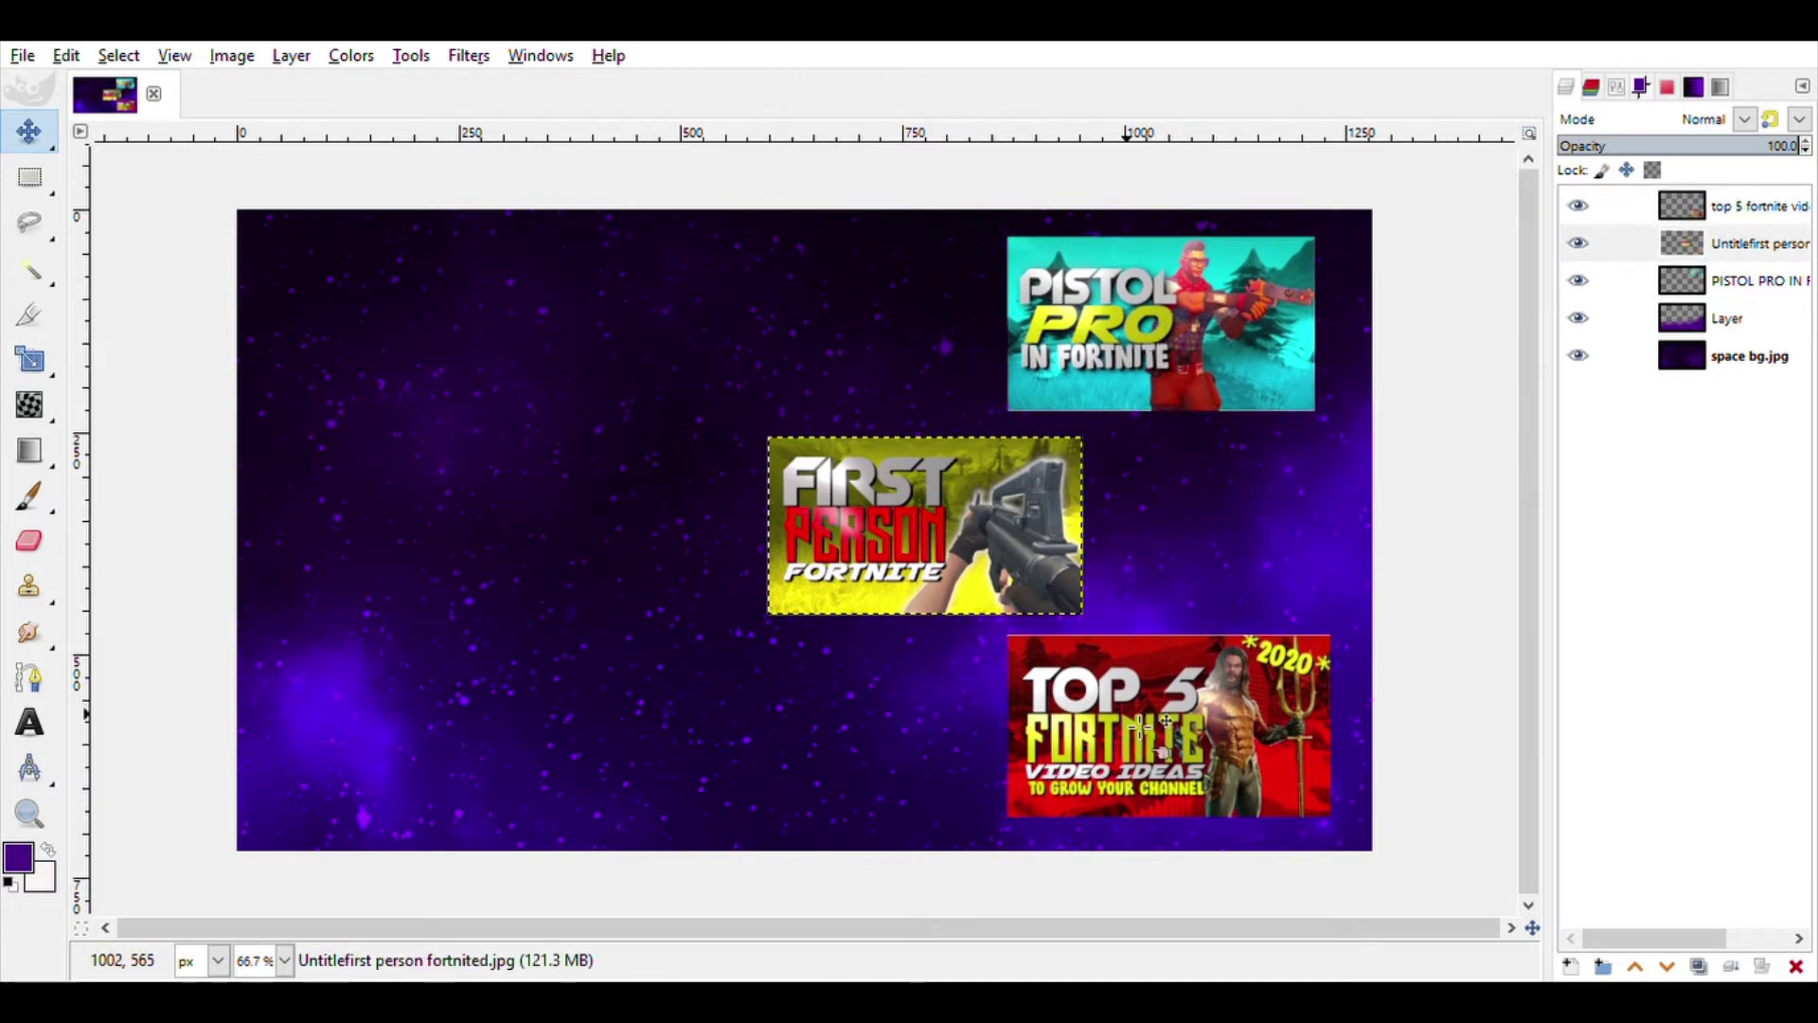
Rotate the Pistol Pro thumbnail layer slightly clockwise about its center.
left_click(108, 401)
left_click(1099, 563)
left_click(1494, 177)
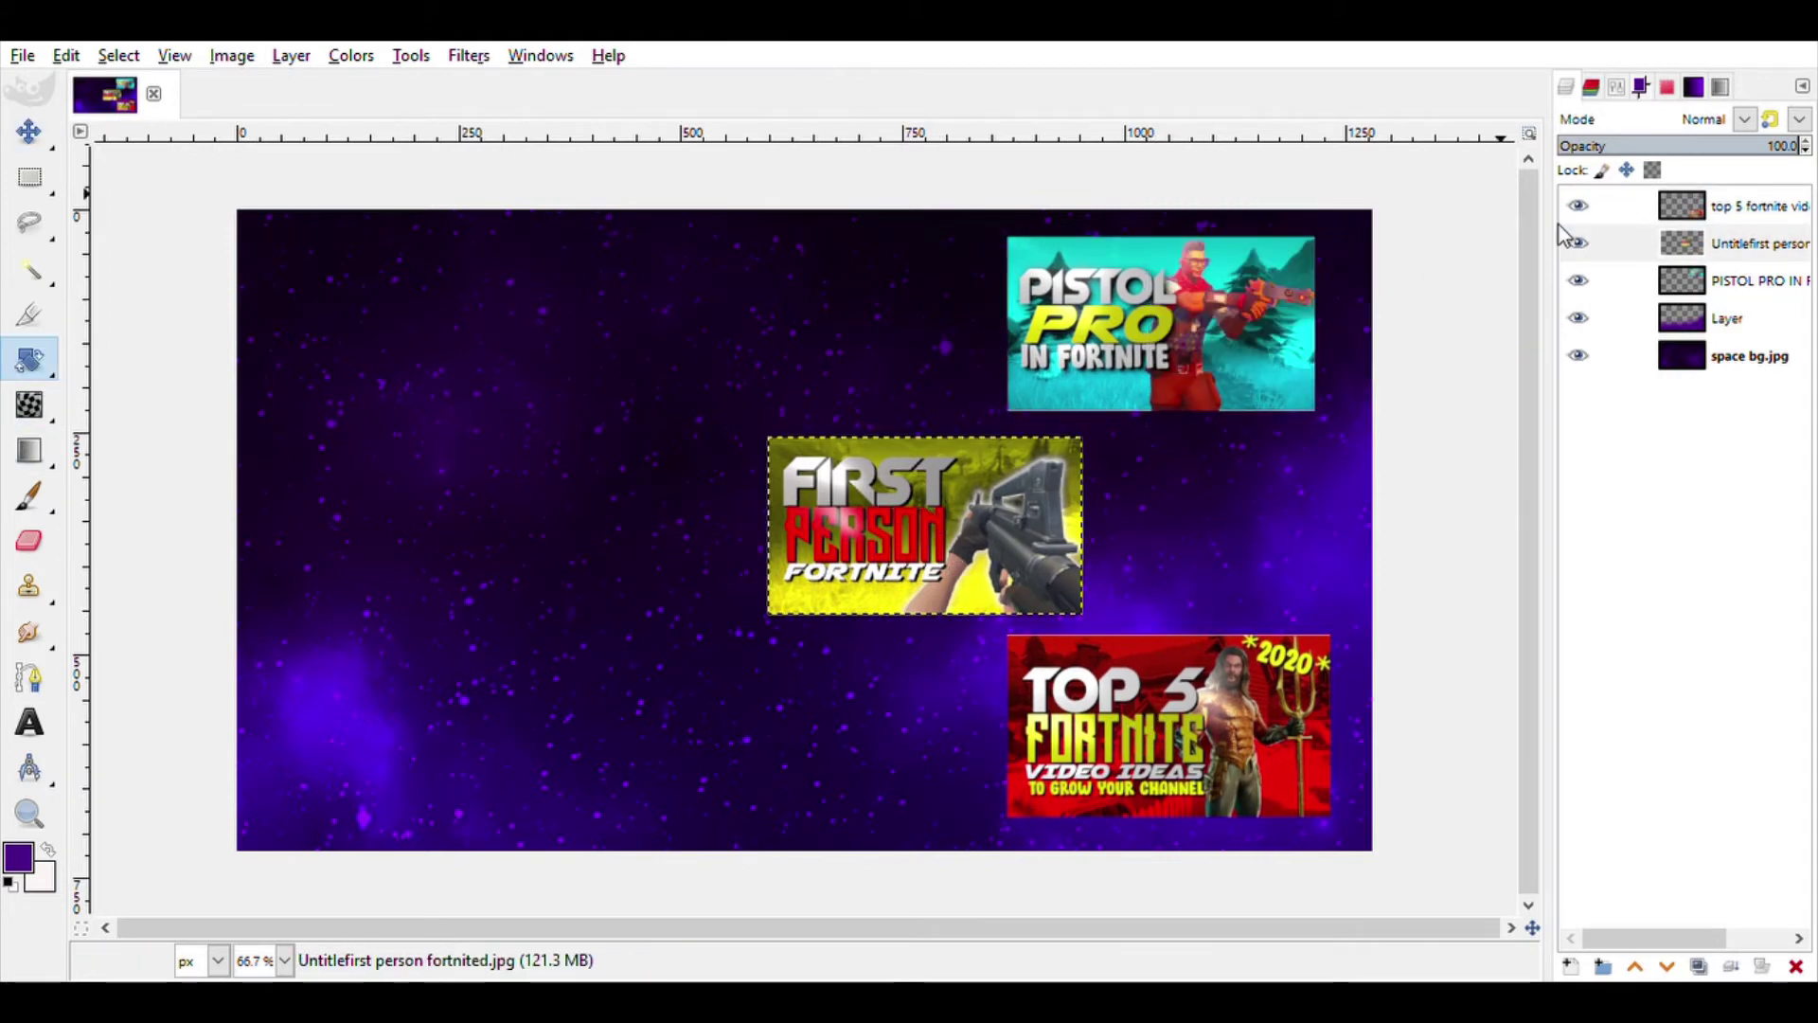
left_click(1716, 280)
left_click(1189, 343)
left_click_drag(1159, 371, 1144, 364)
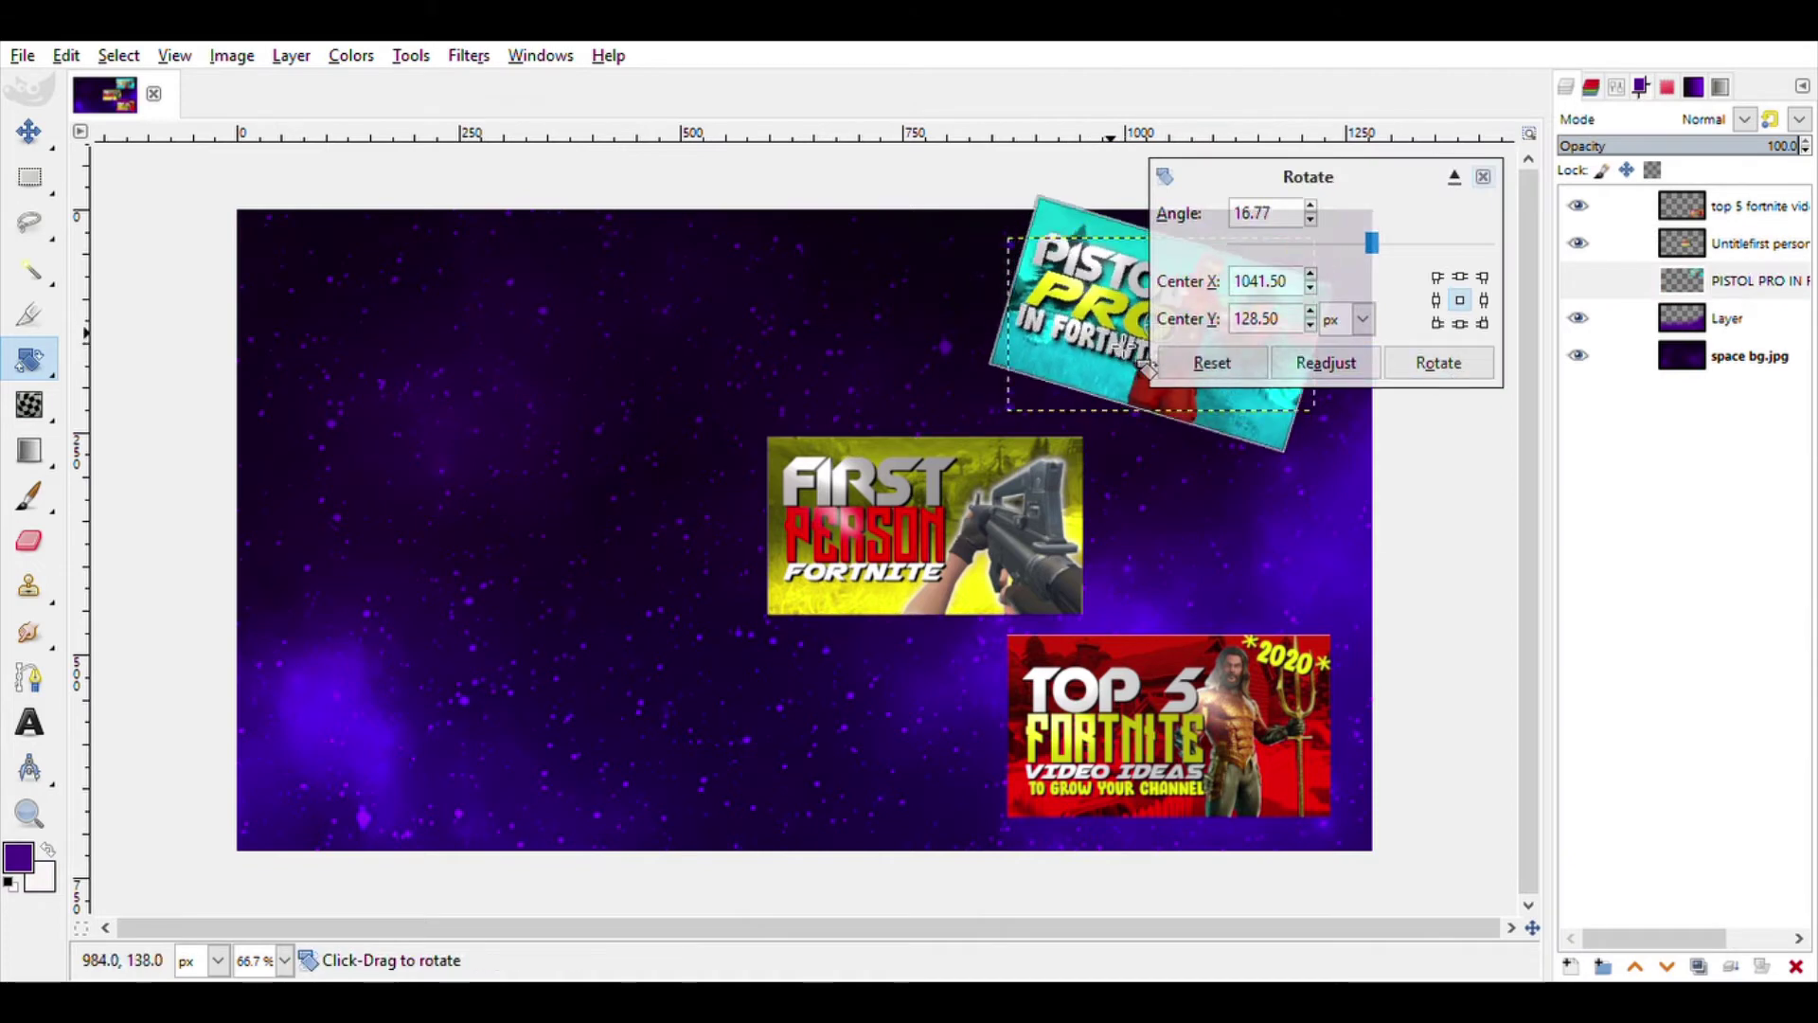
left_click(1439, 363)
Rotate the First Person Fortnite thumbnail layer slightly counterclockwise about its center.
left_click(1761, 248)
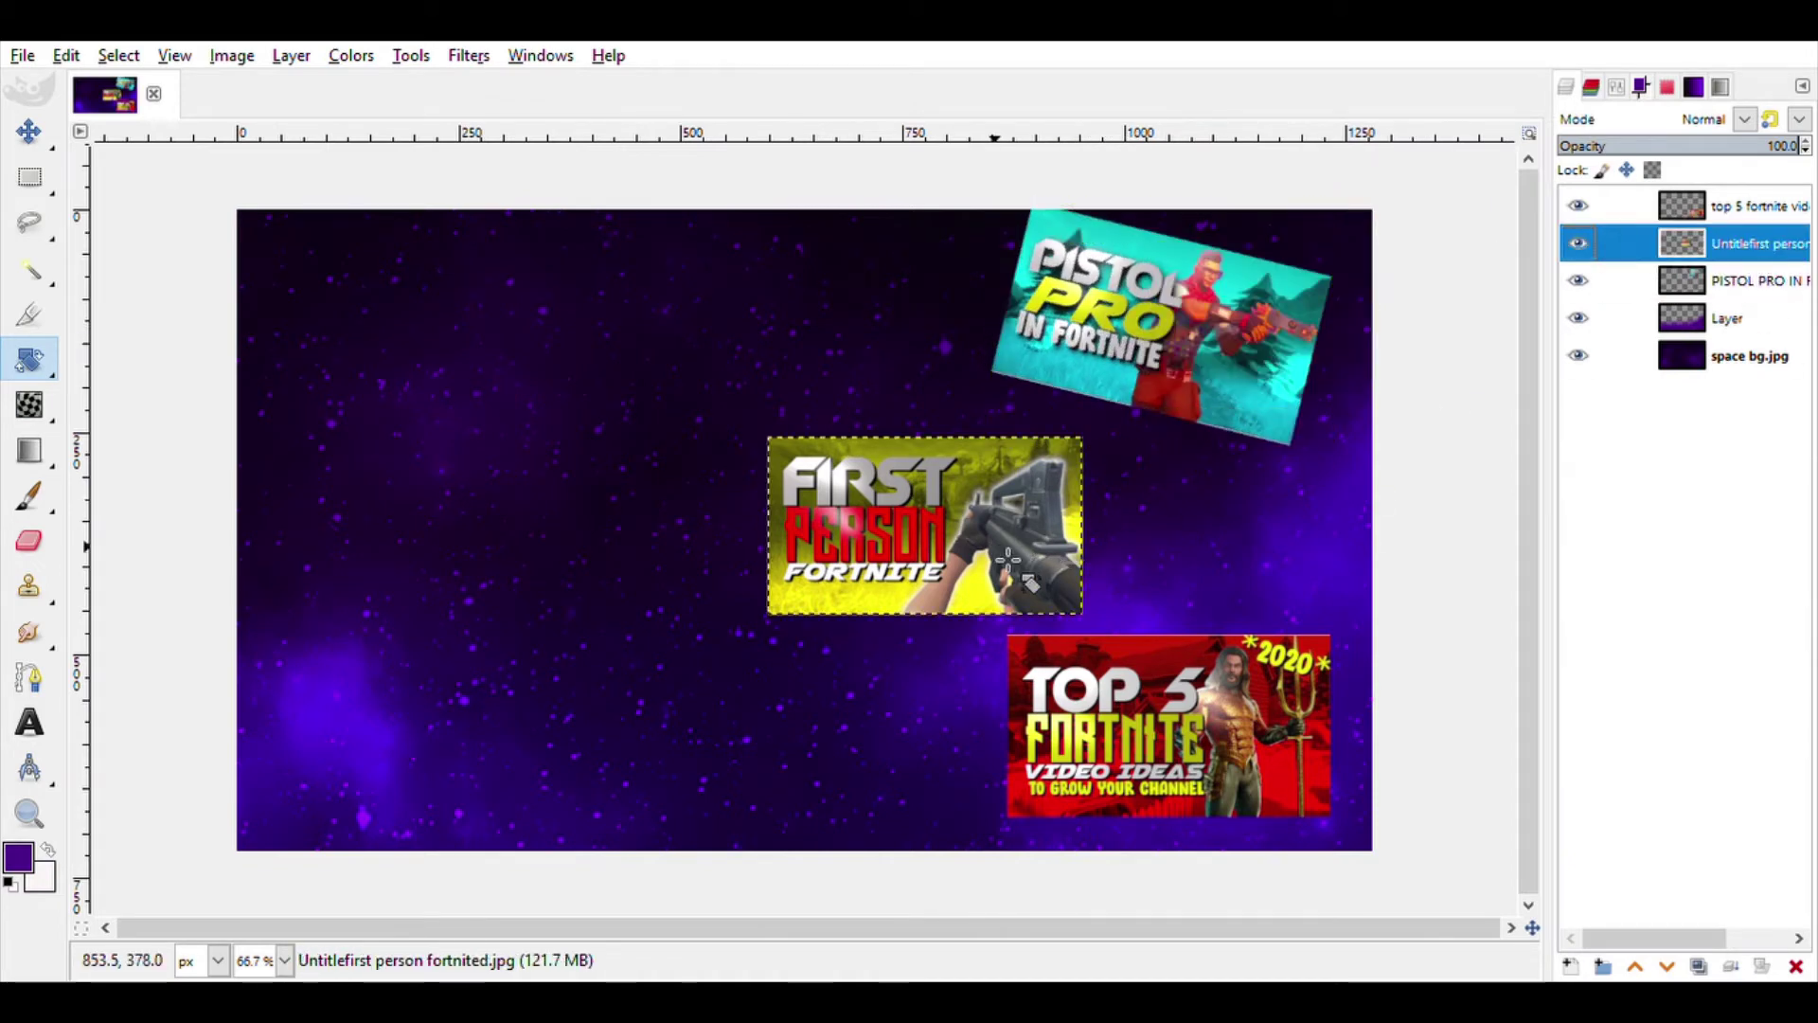
left_click(992, 556)
mouse_move(858, 529)
left_mouse_down()
mouse_move(857, 558)
mouse_move(861, 537)
left_mouse_up()
left_click(1478, 379)
Rotate the top 5 fortnite video ideas thumbnail layer 7.36 degrees clockwise about its center.
left_click(1752, 205)
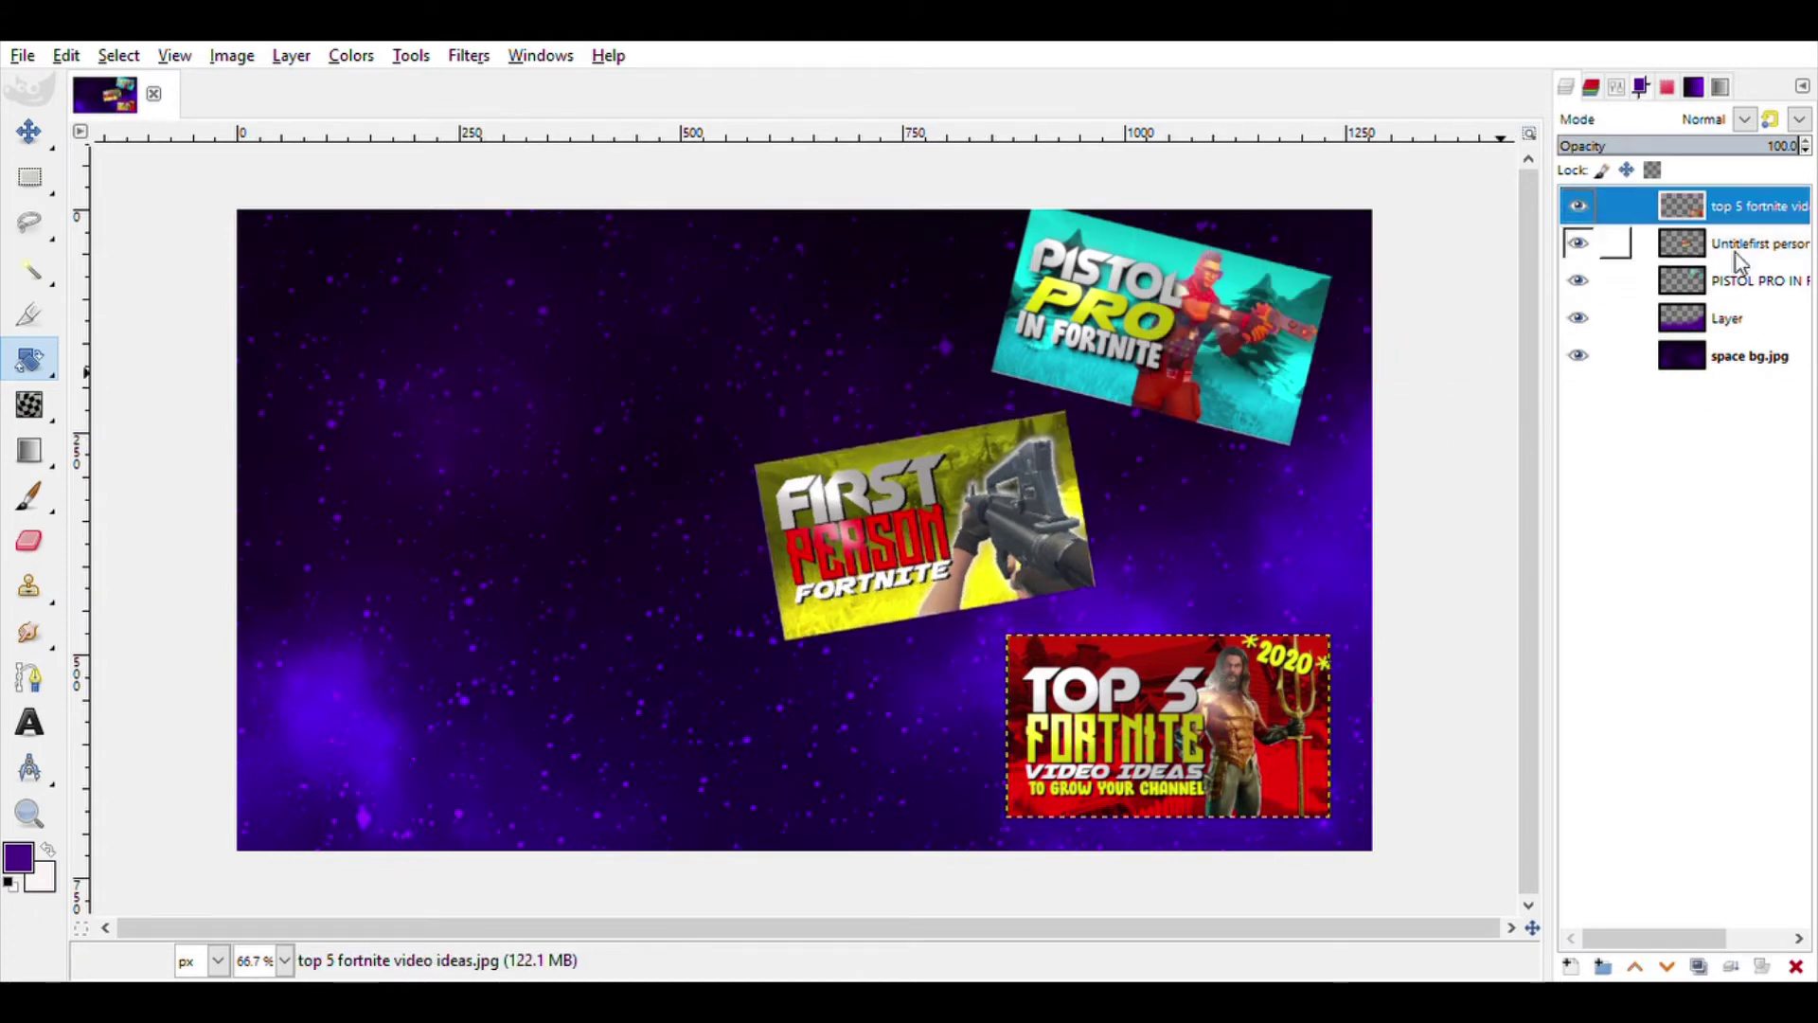
left_click(1132, 744)
mouse_move(1131, 748)
left_mouse_down()
mouse_move(1110, 729)
mouse_move(1118, 743)
left_mouse_up()
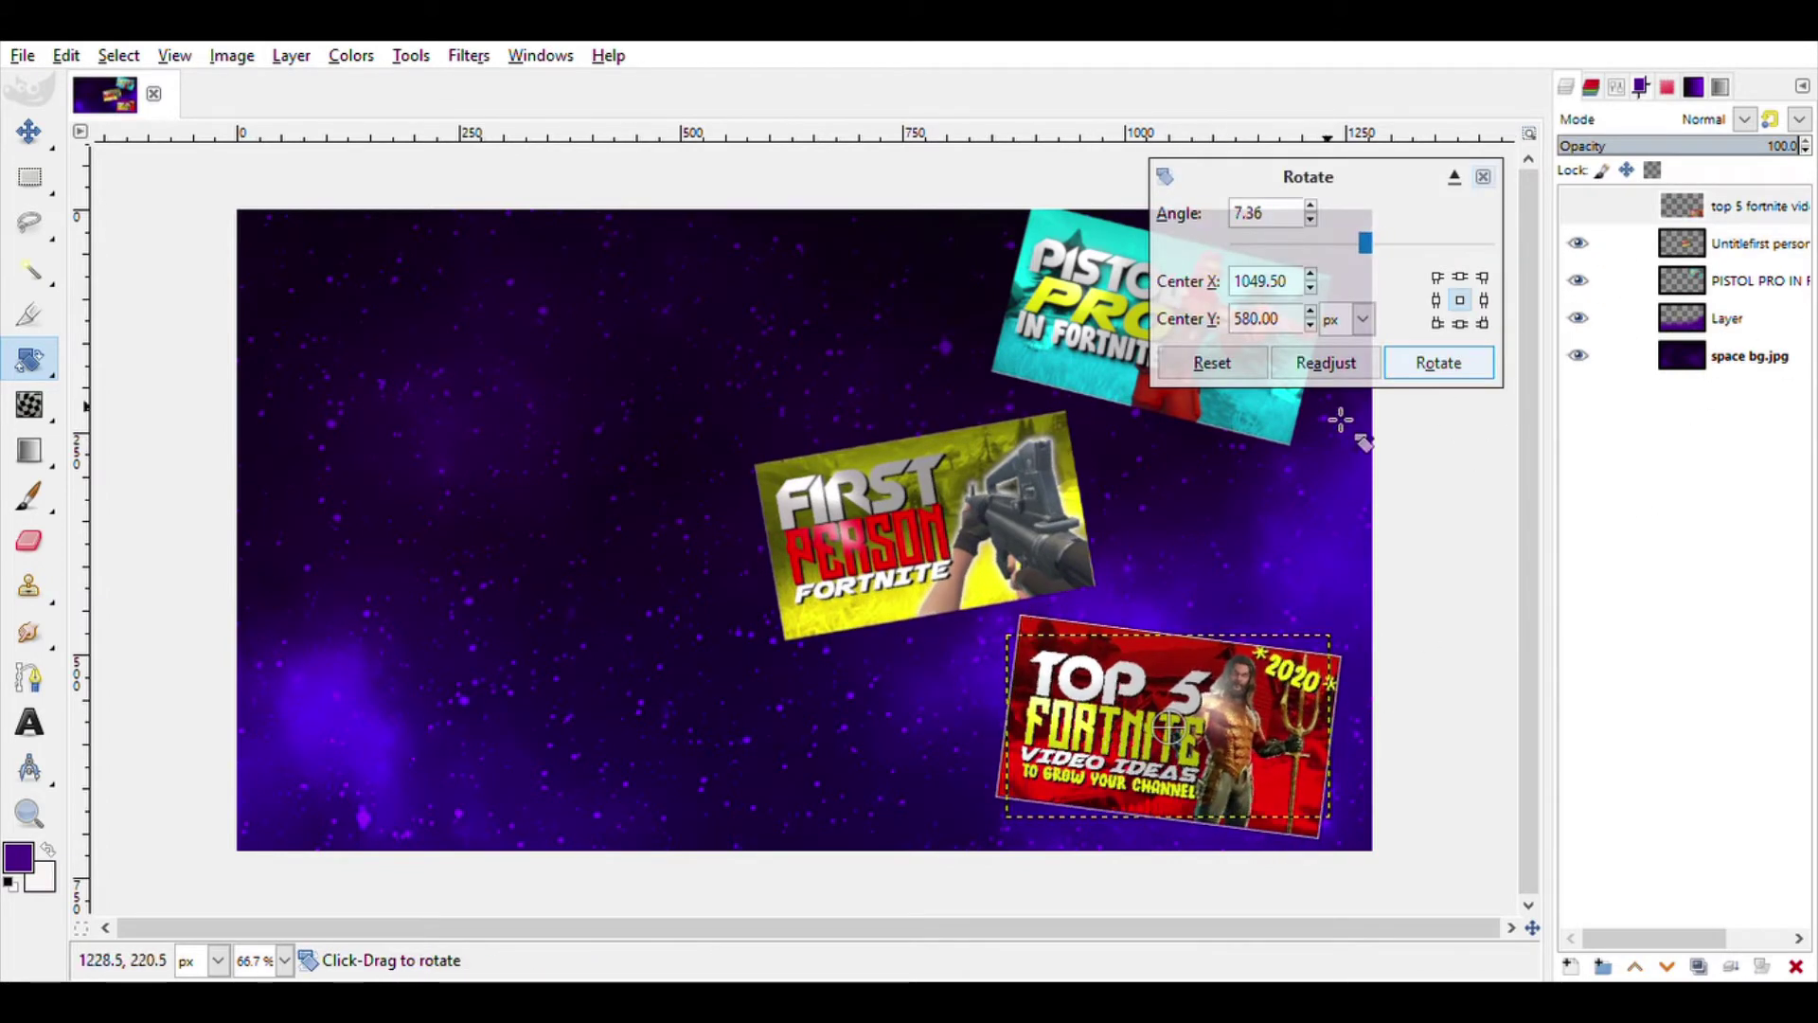
left_click(1438, 365)
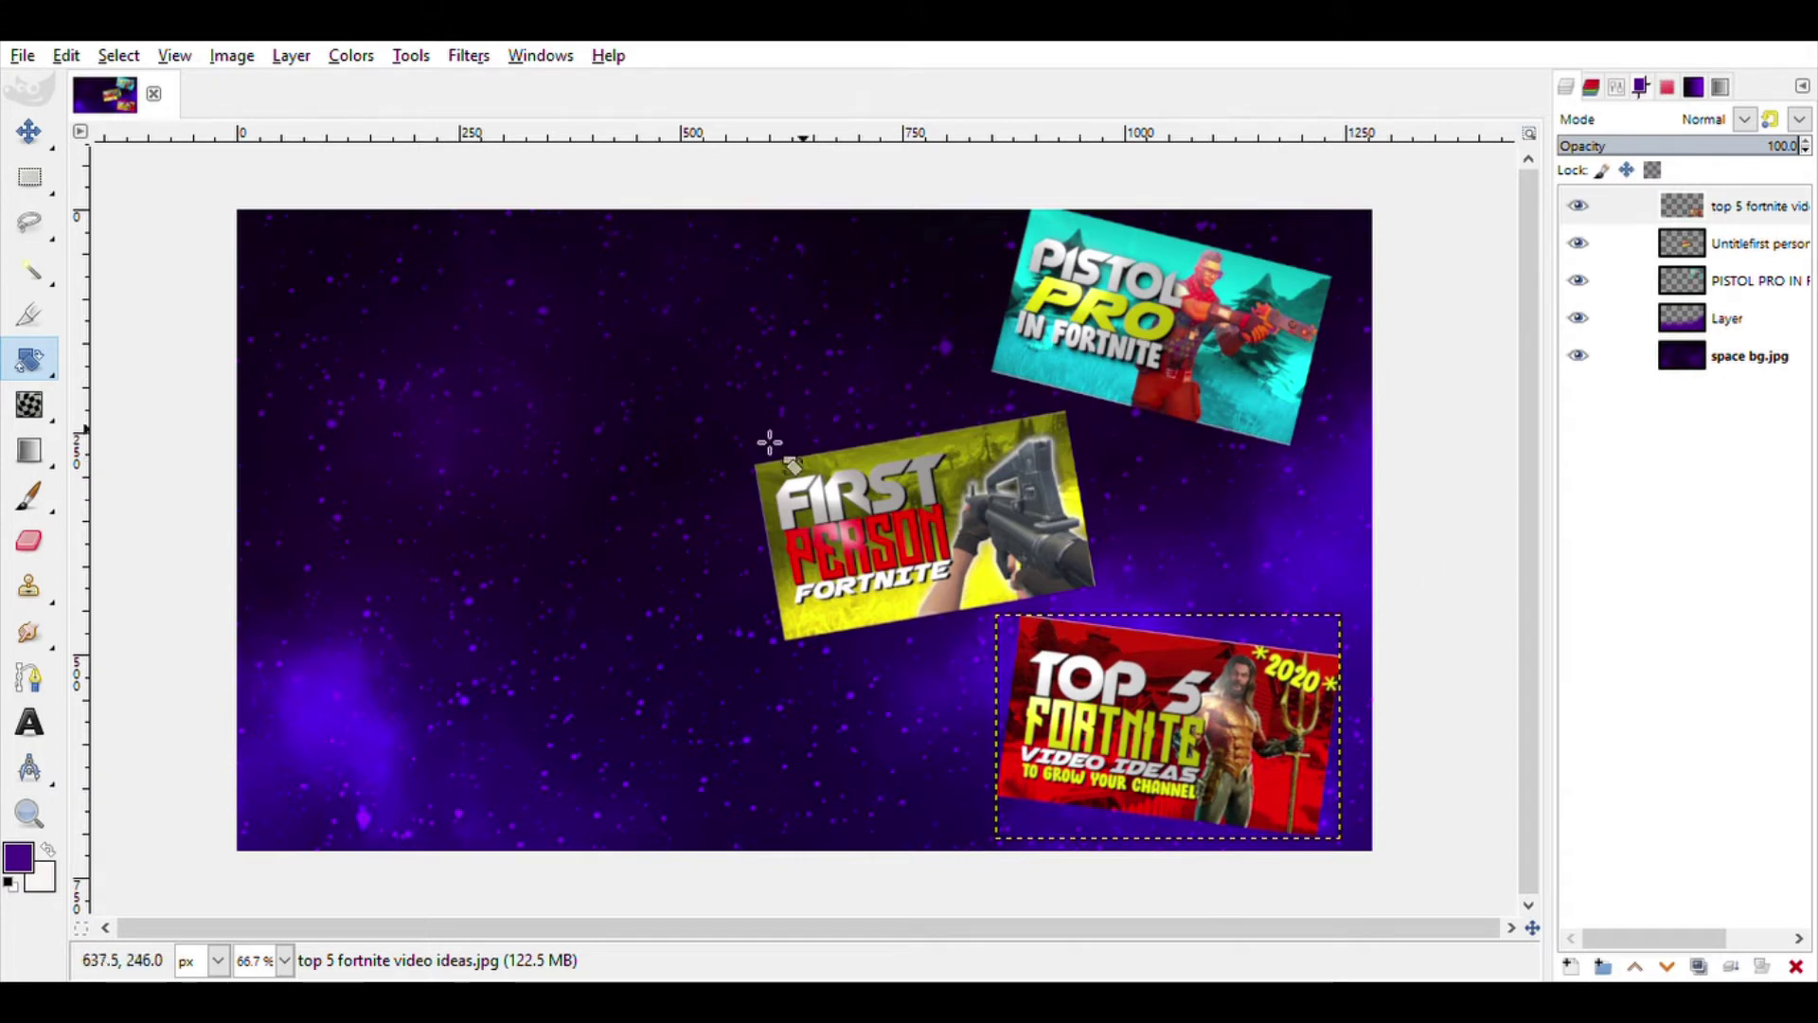
Add a slight black drop shadow to the First Person Fortnite, top 5 fortnite video ideas and Pistol Pro thumbnail layers.
left_click(28, 132)
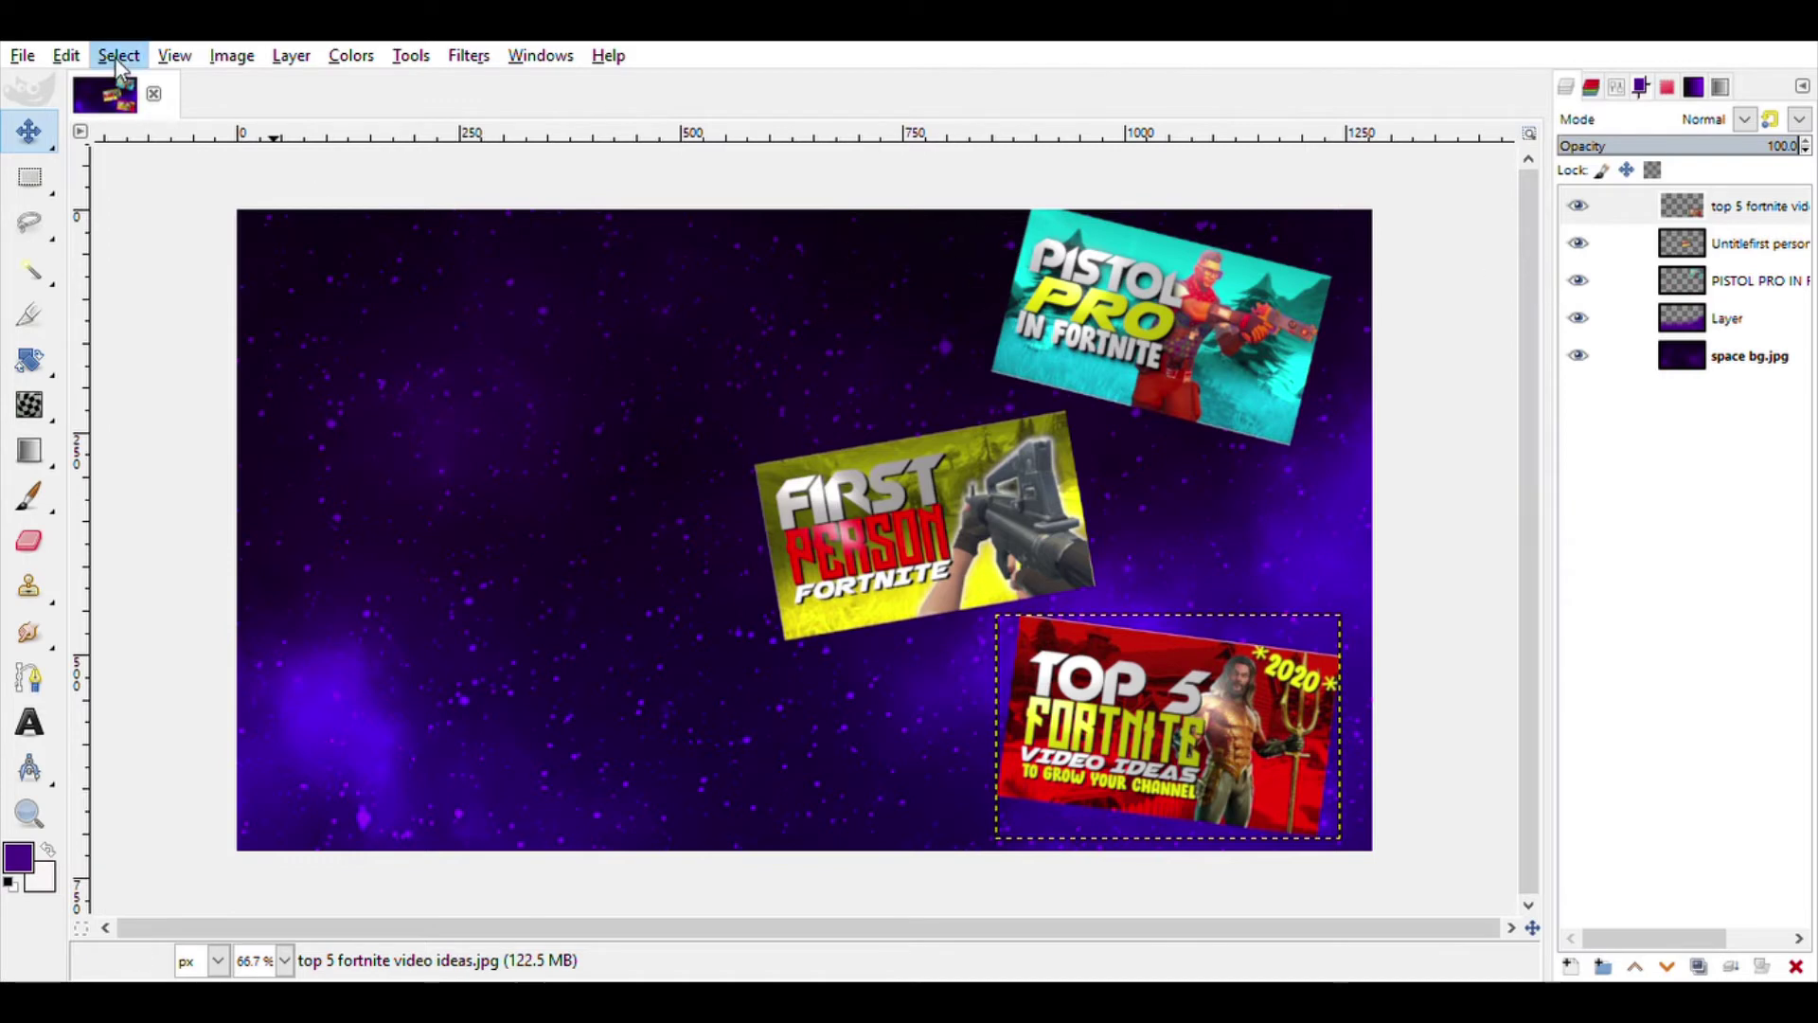
left_click(1759, 243)
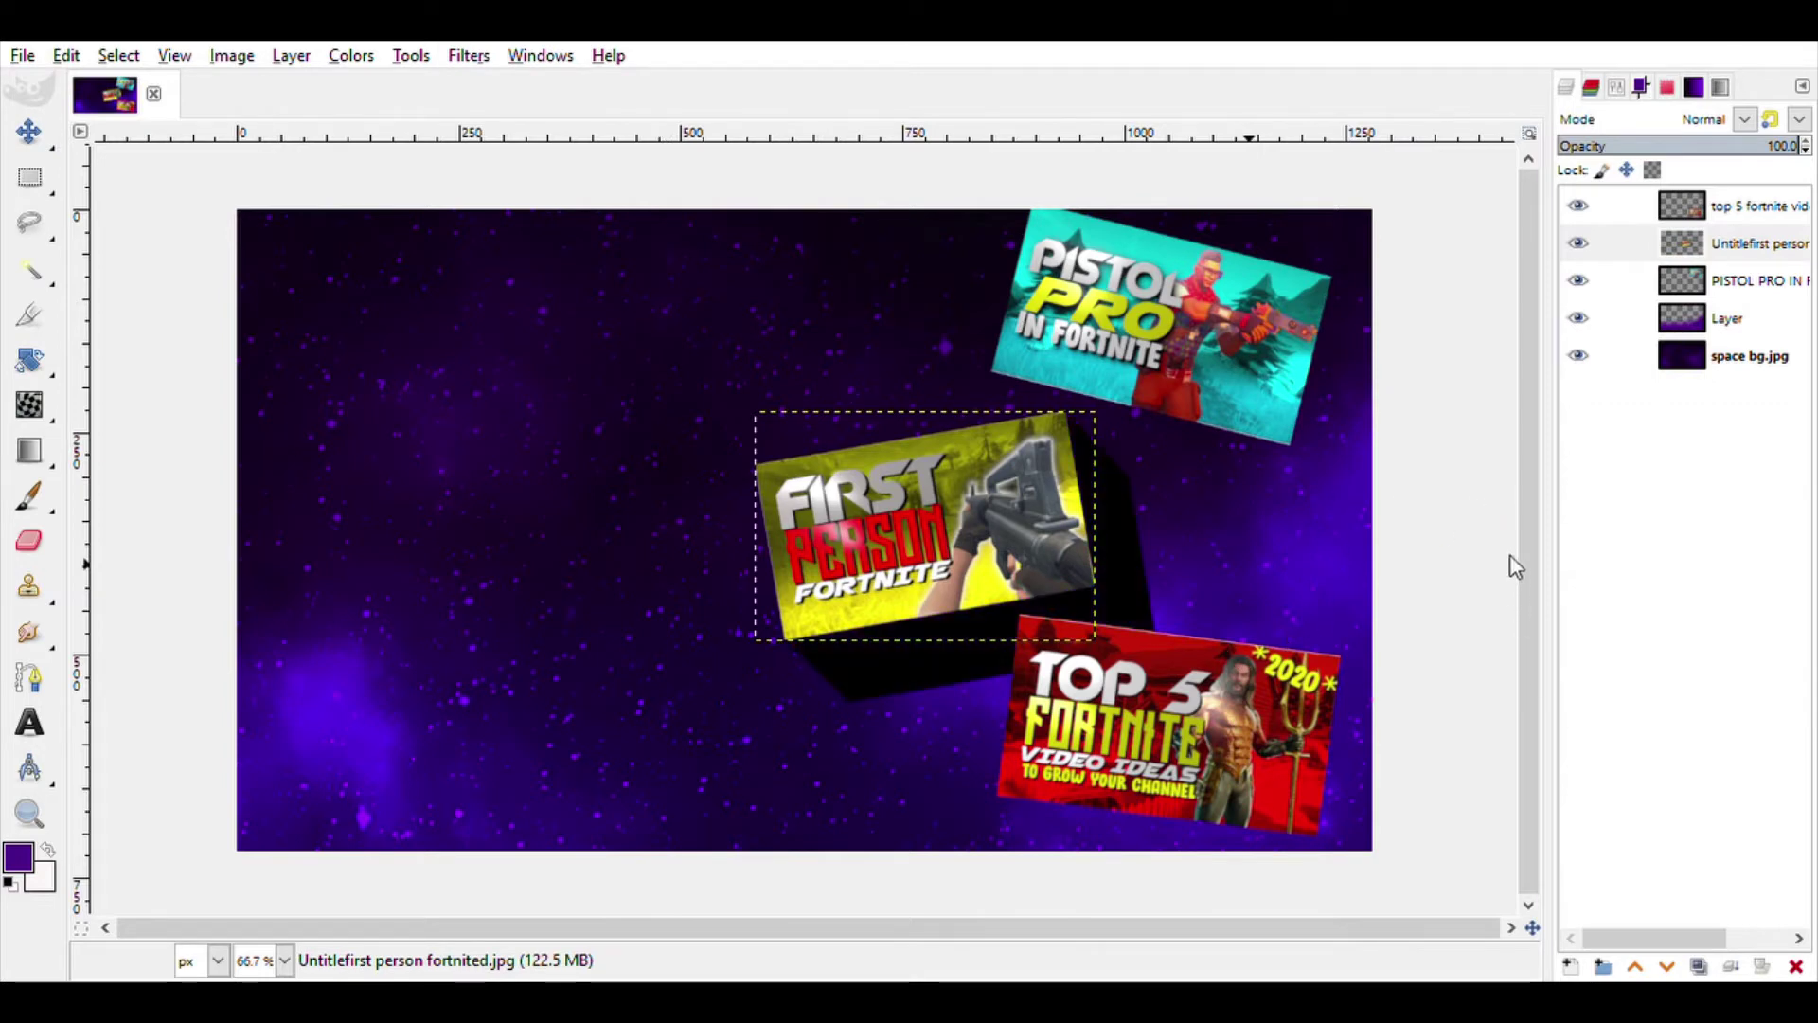
left_click_drag(1324, 454, 1281, 449)
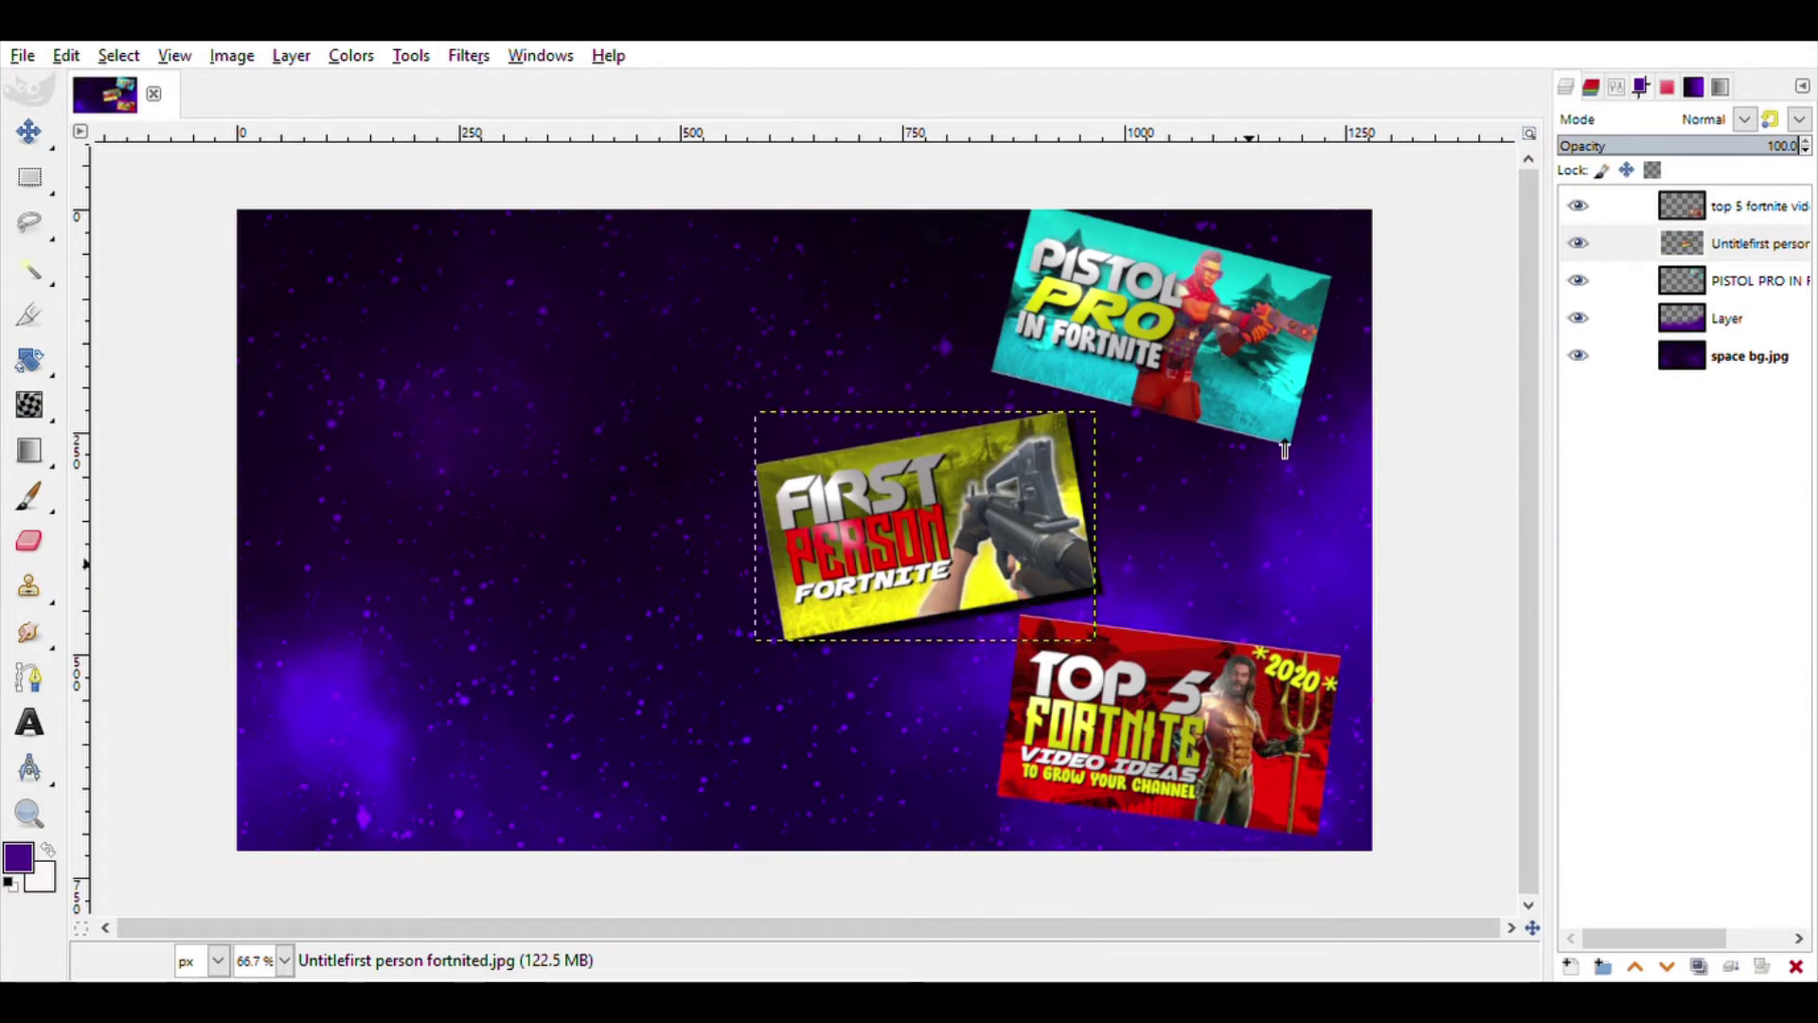
left_click(1258, 332)
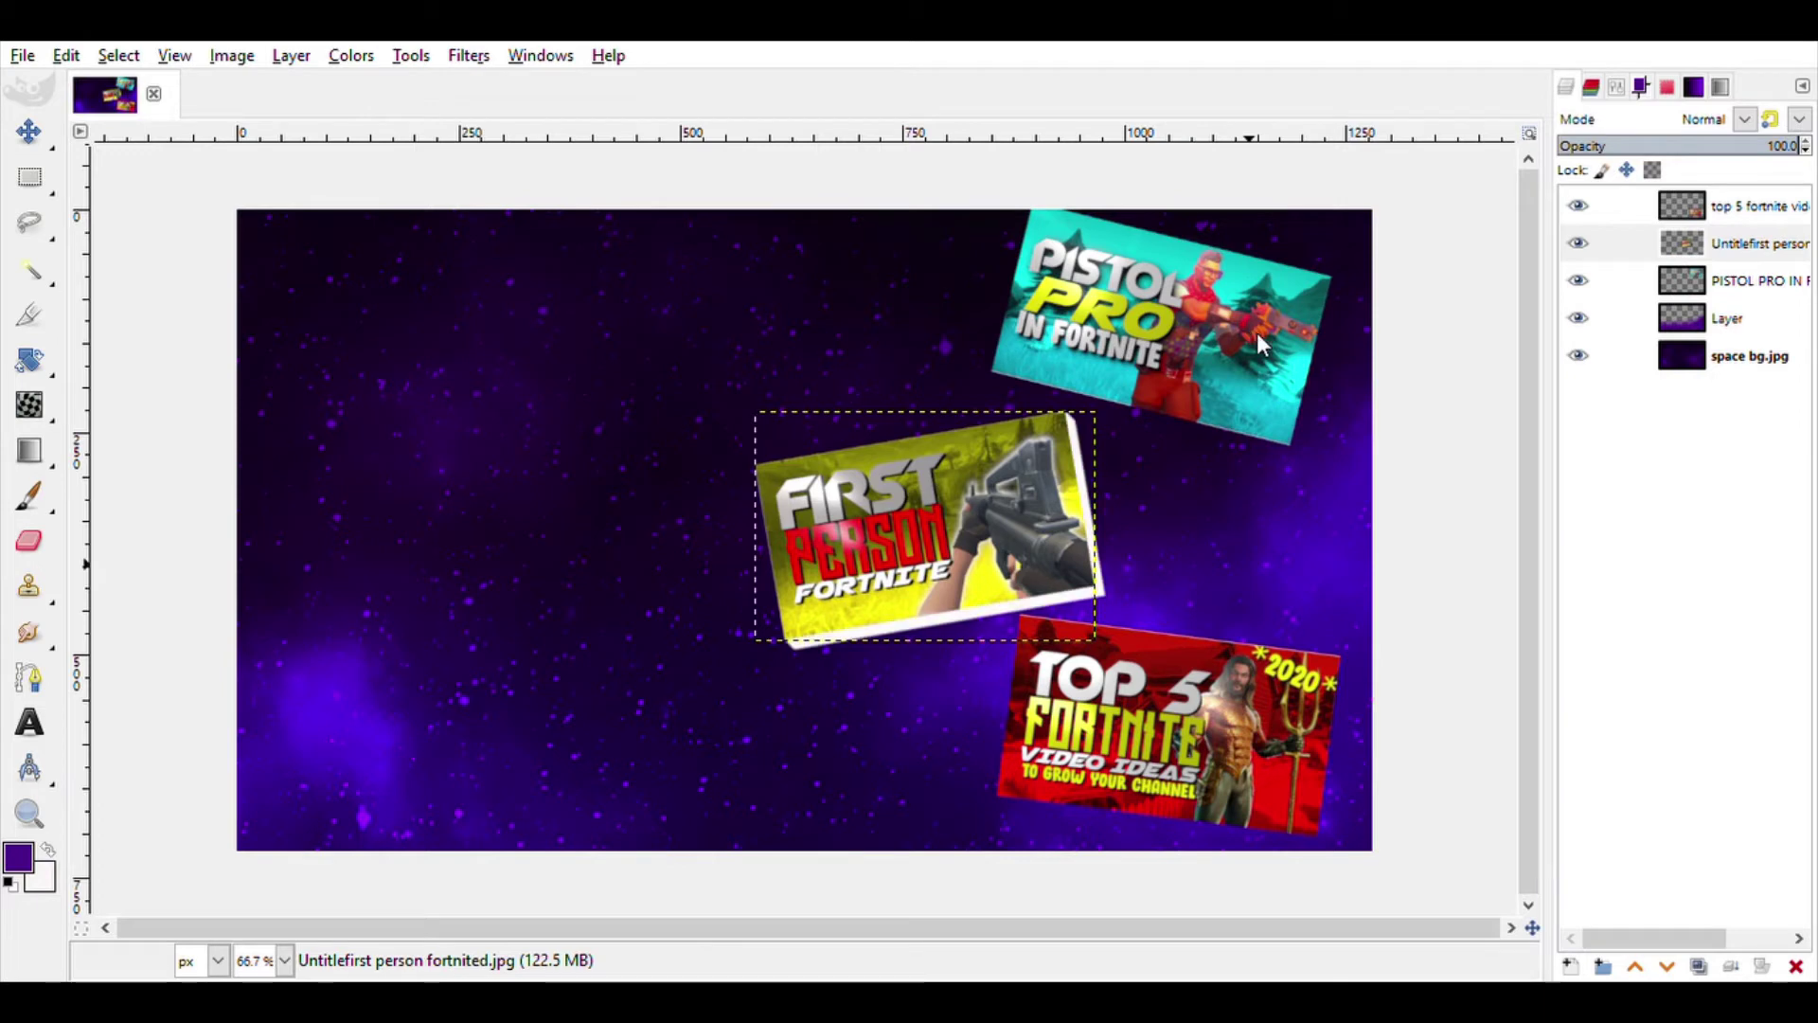
left_click(1271, 600)
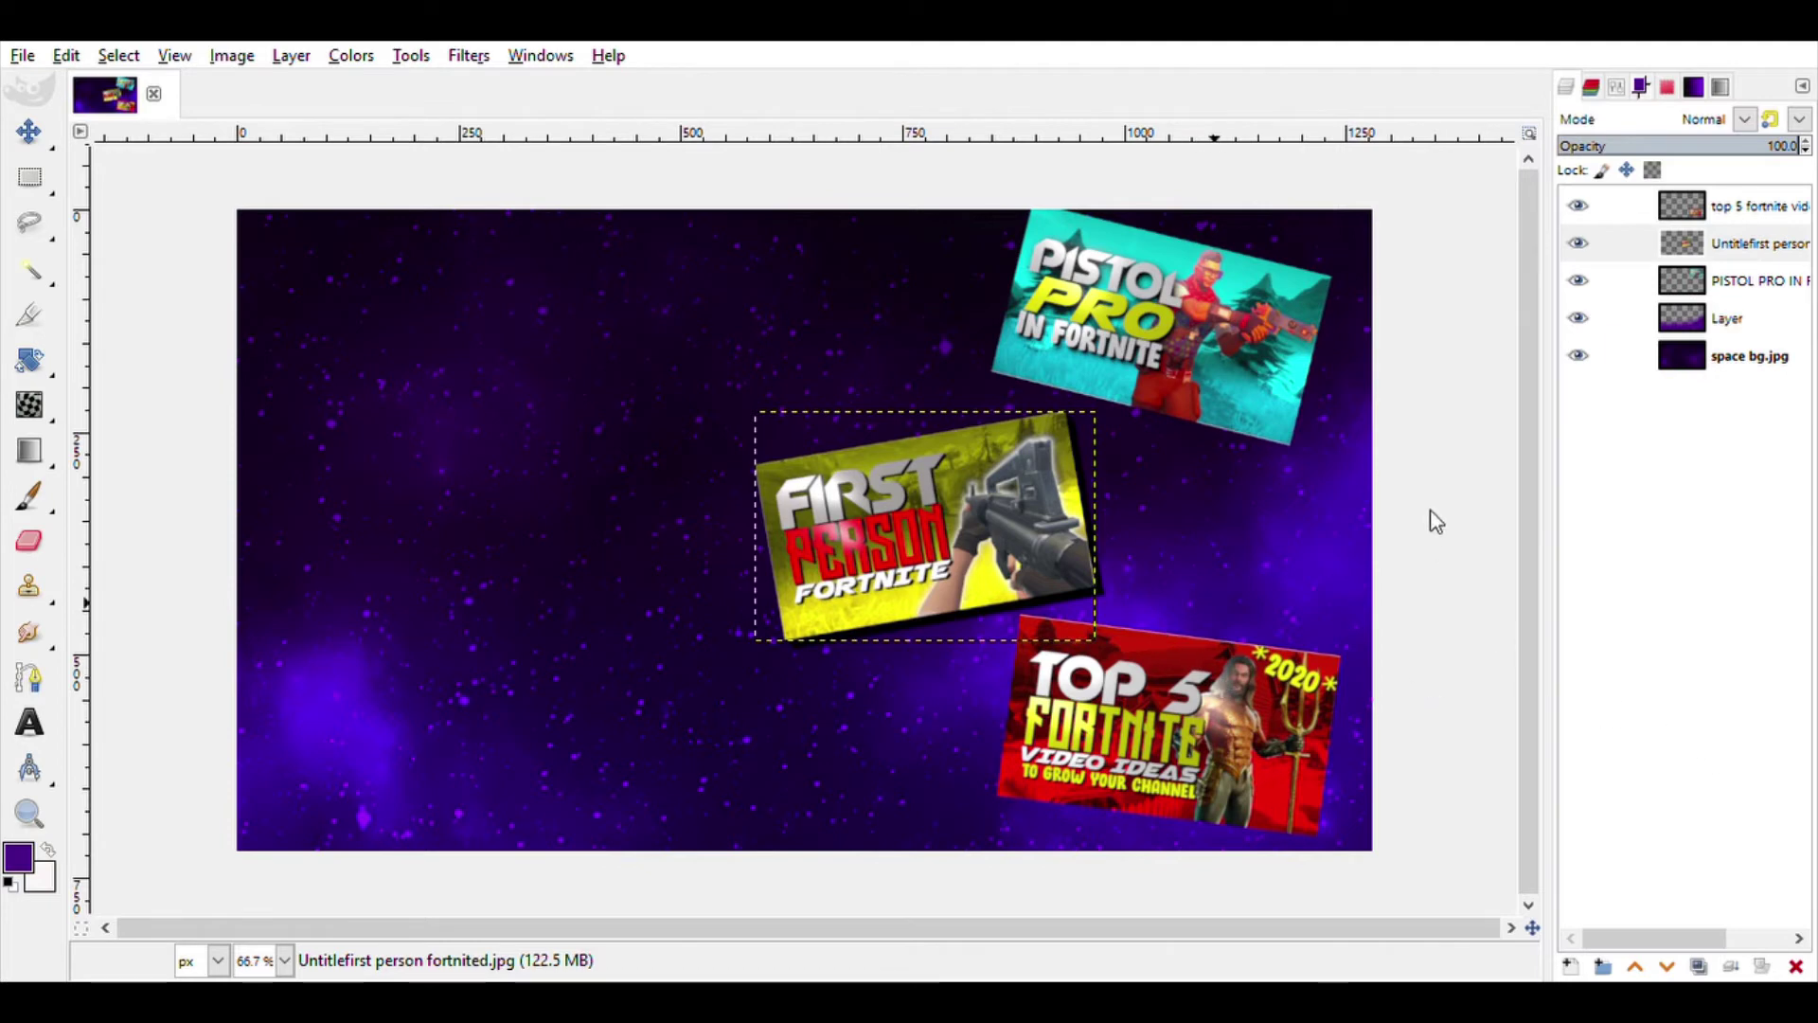
left_click(1533, 668)
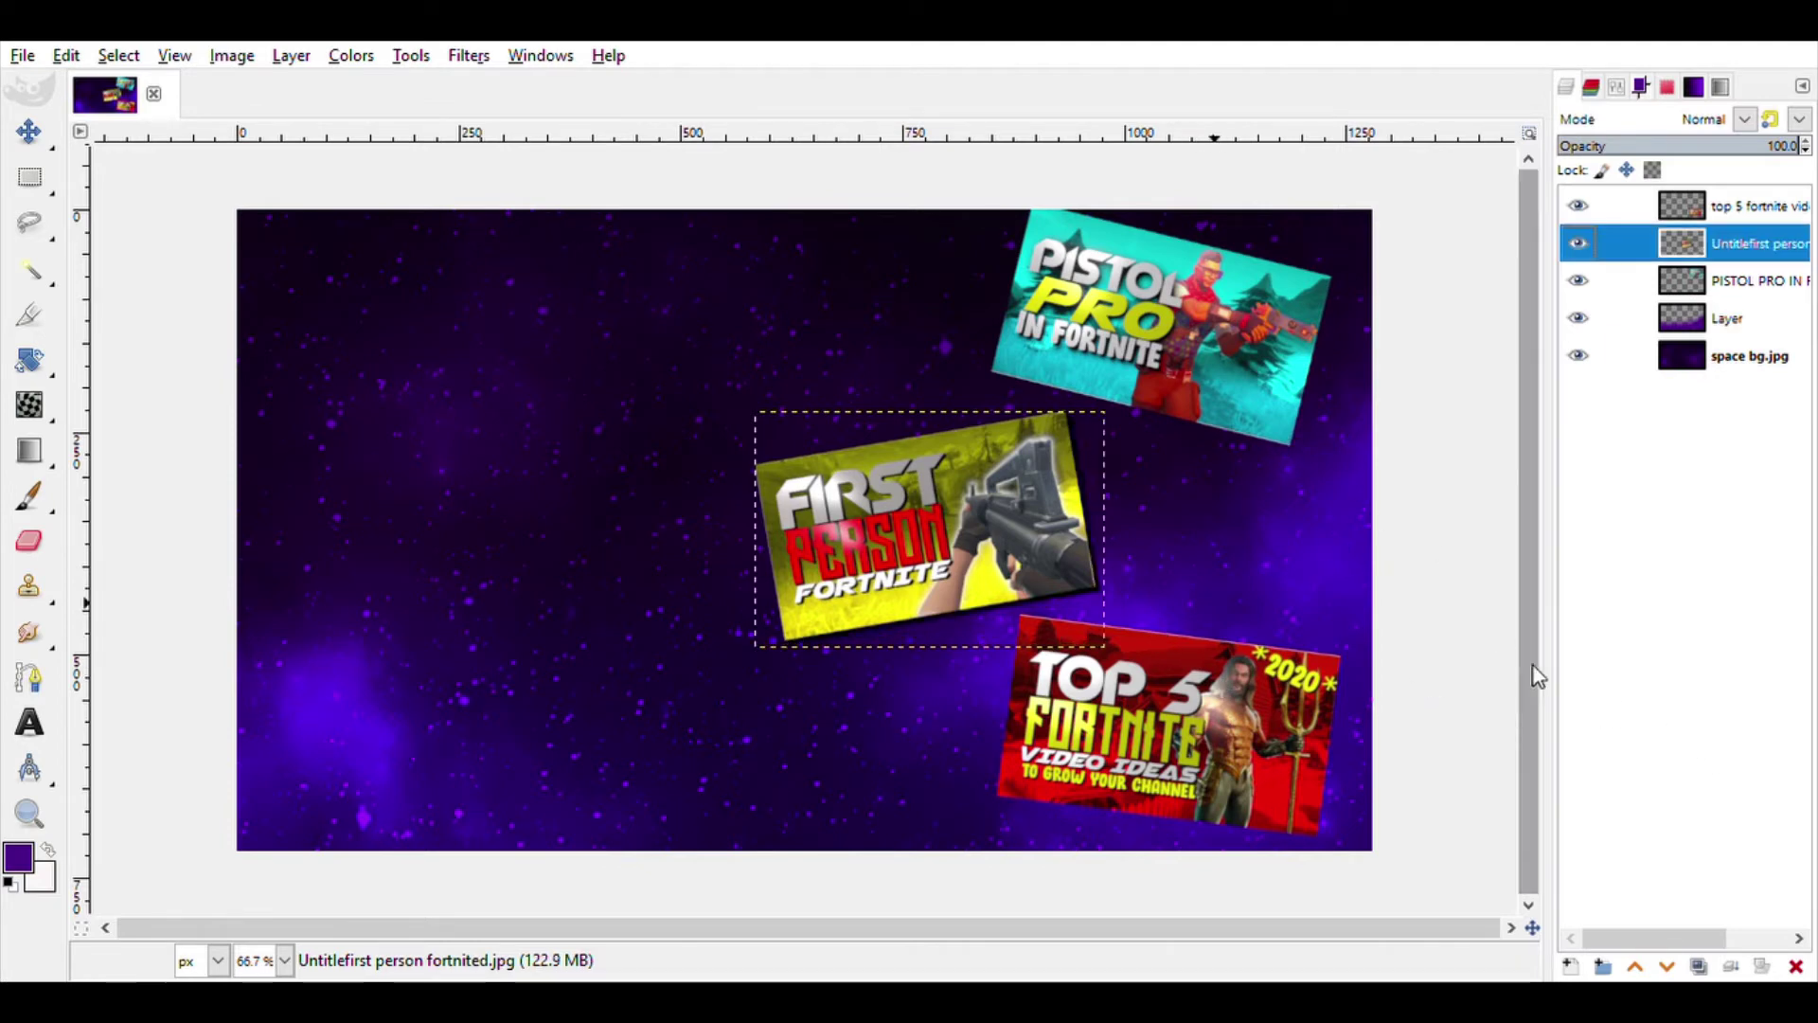
left_click(1617, 206)
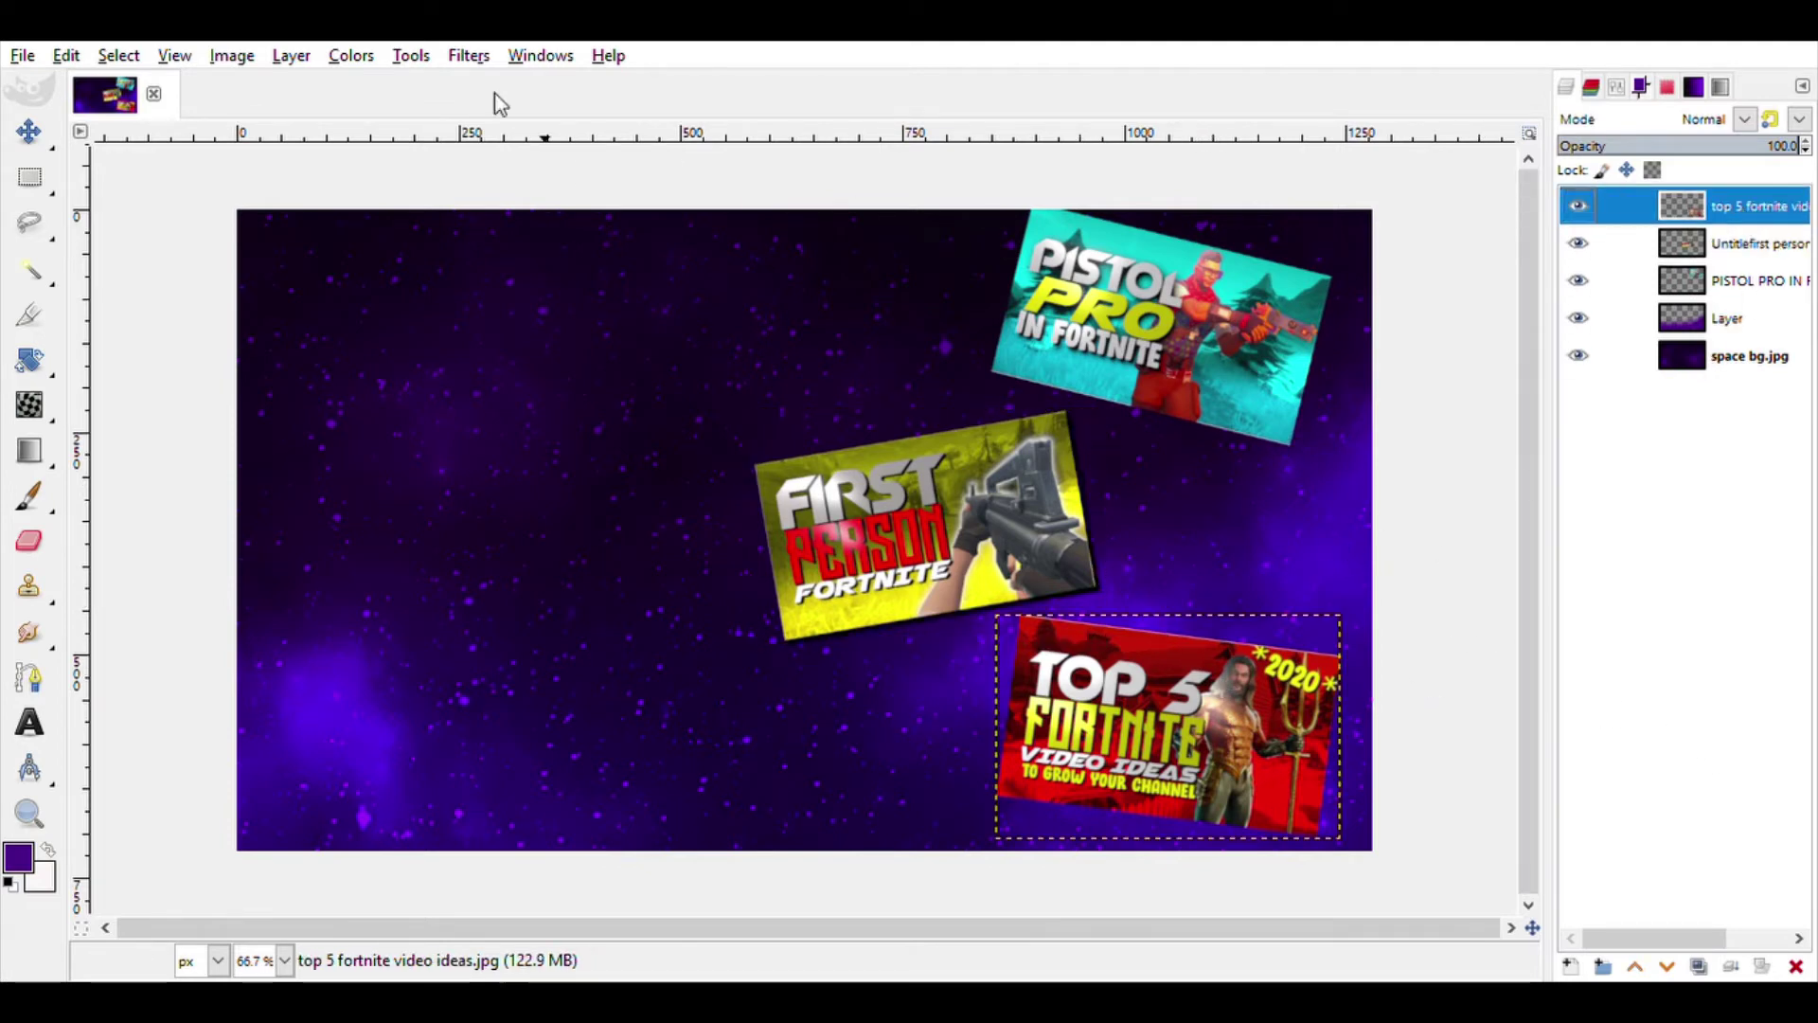
left_click(1617, 281)
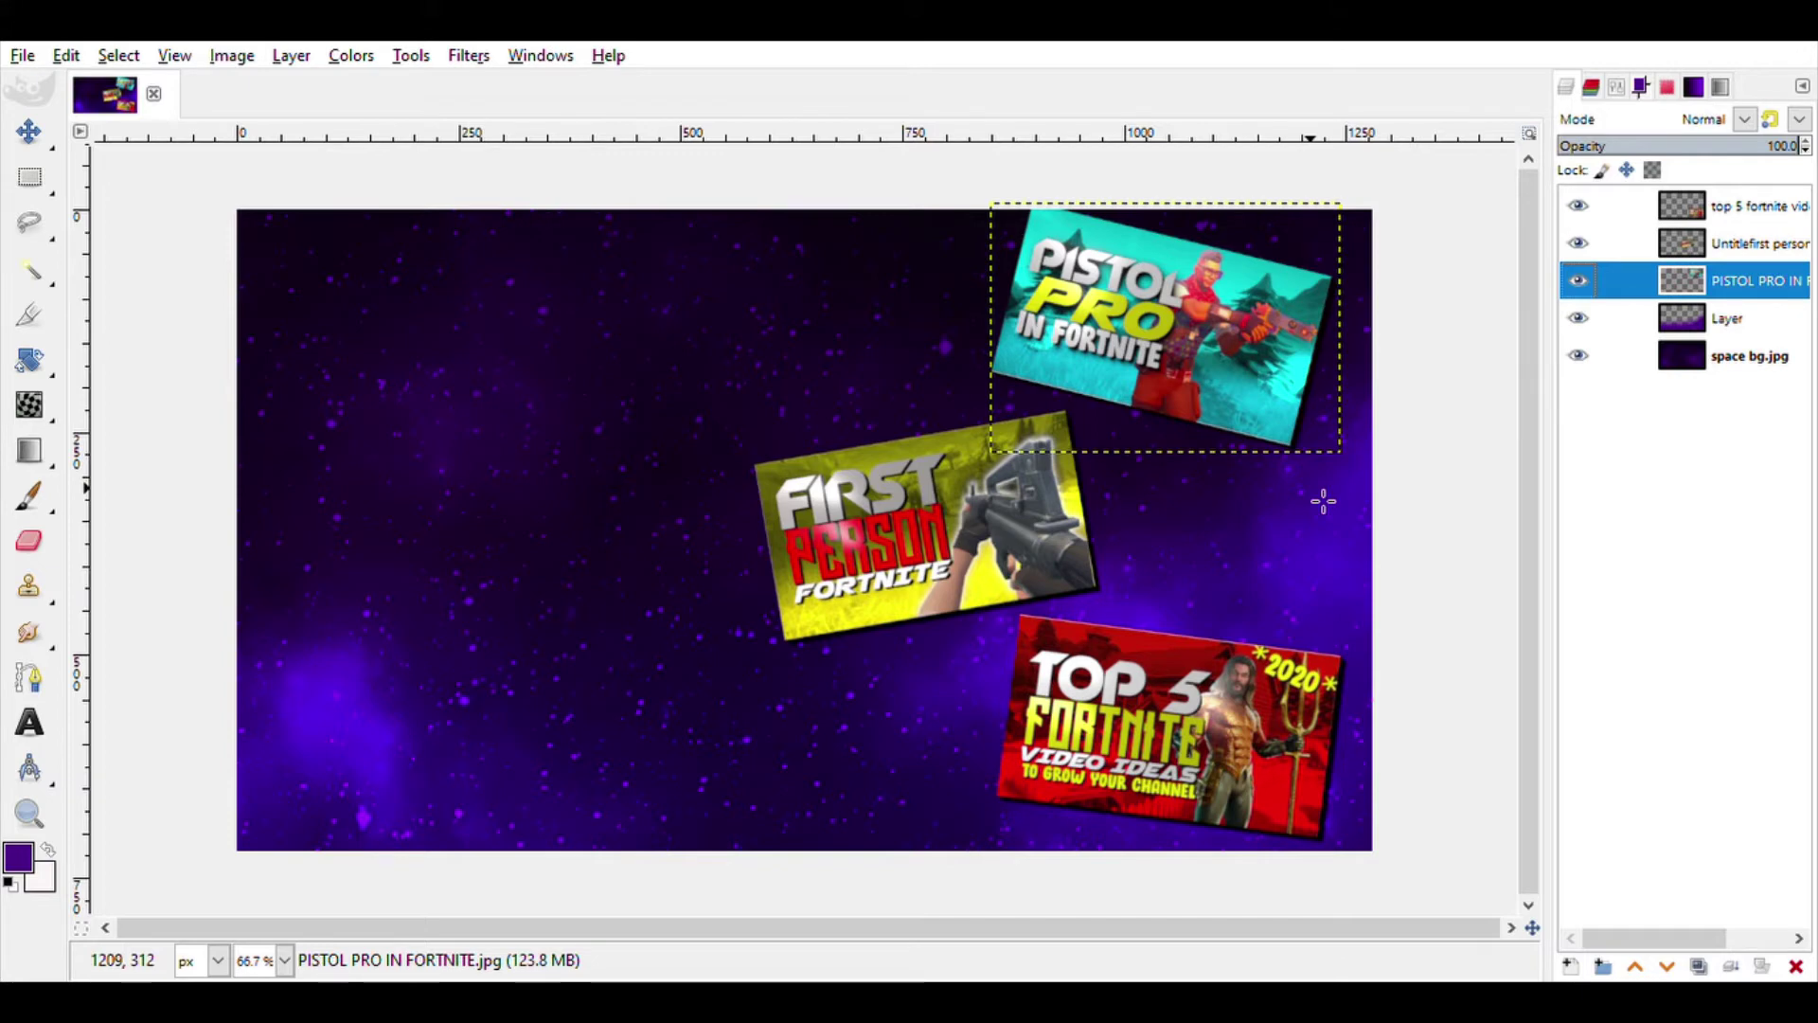
Add stacked white text lines HOW TO make, basic gaming, THUMBNAILS and FOR YOUTUBE on the canvas's left half.
type("TO")
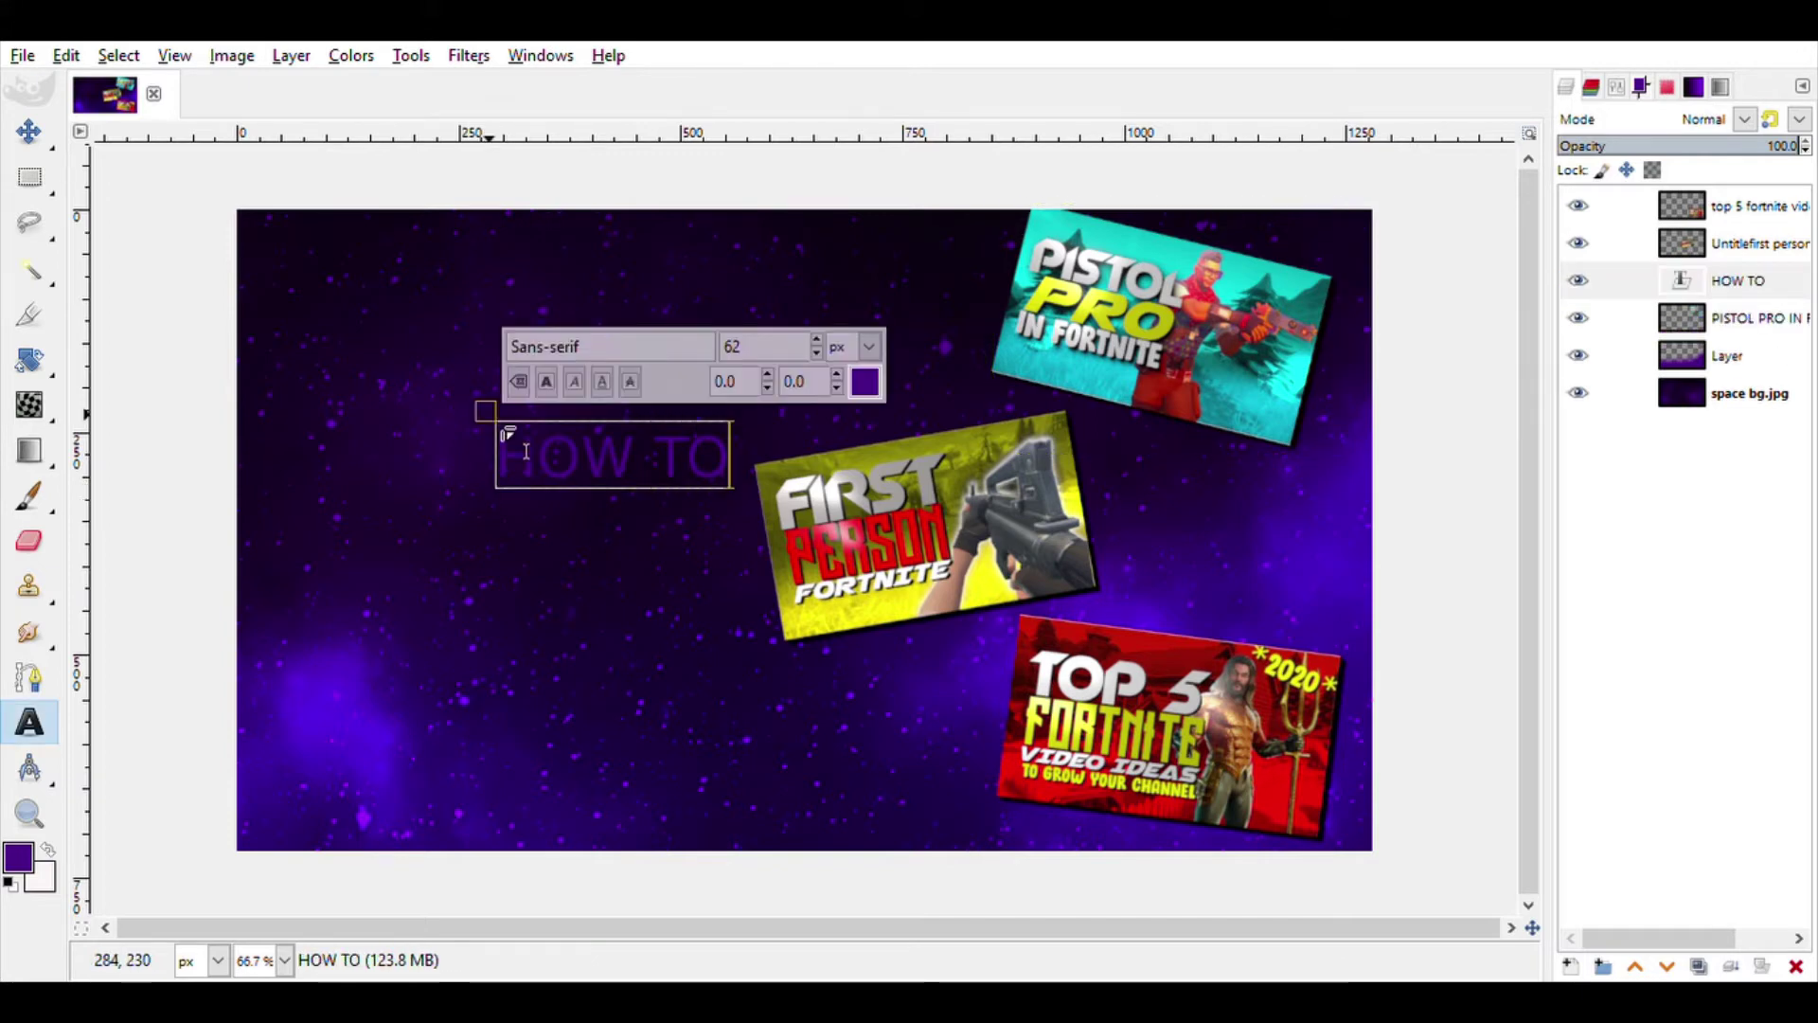
key("ctrl+a")
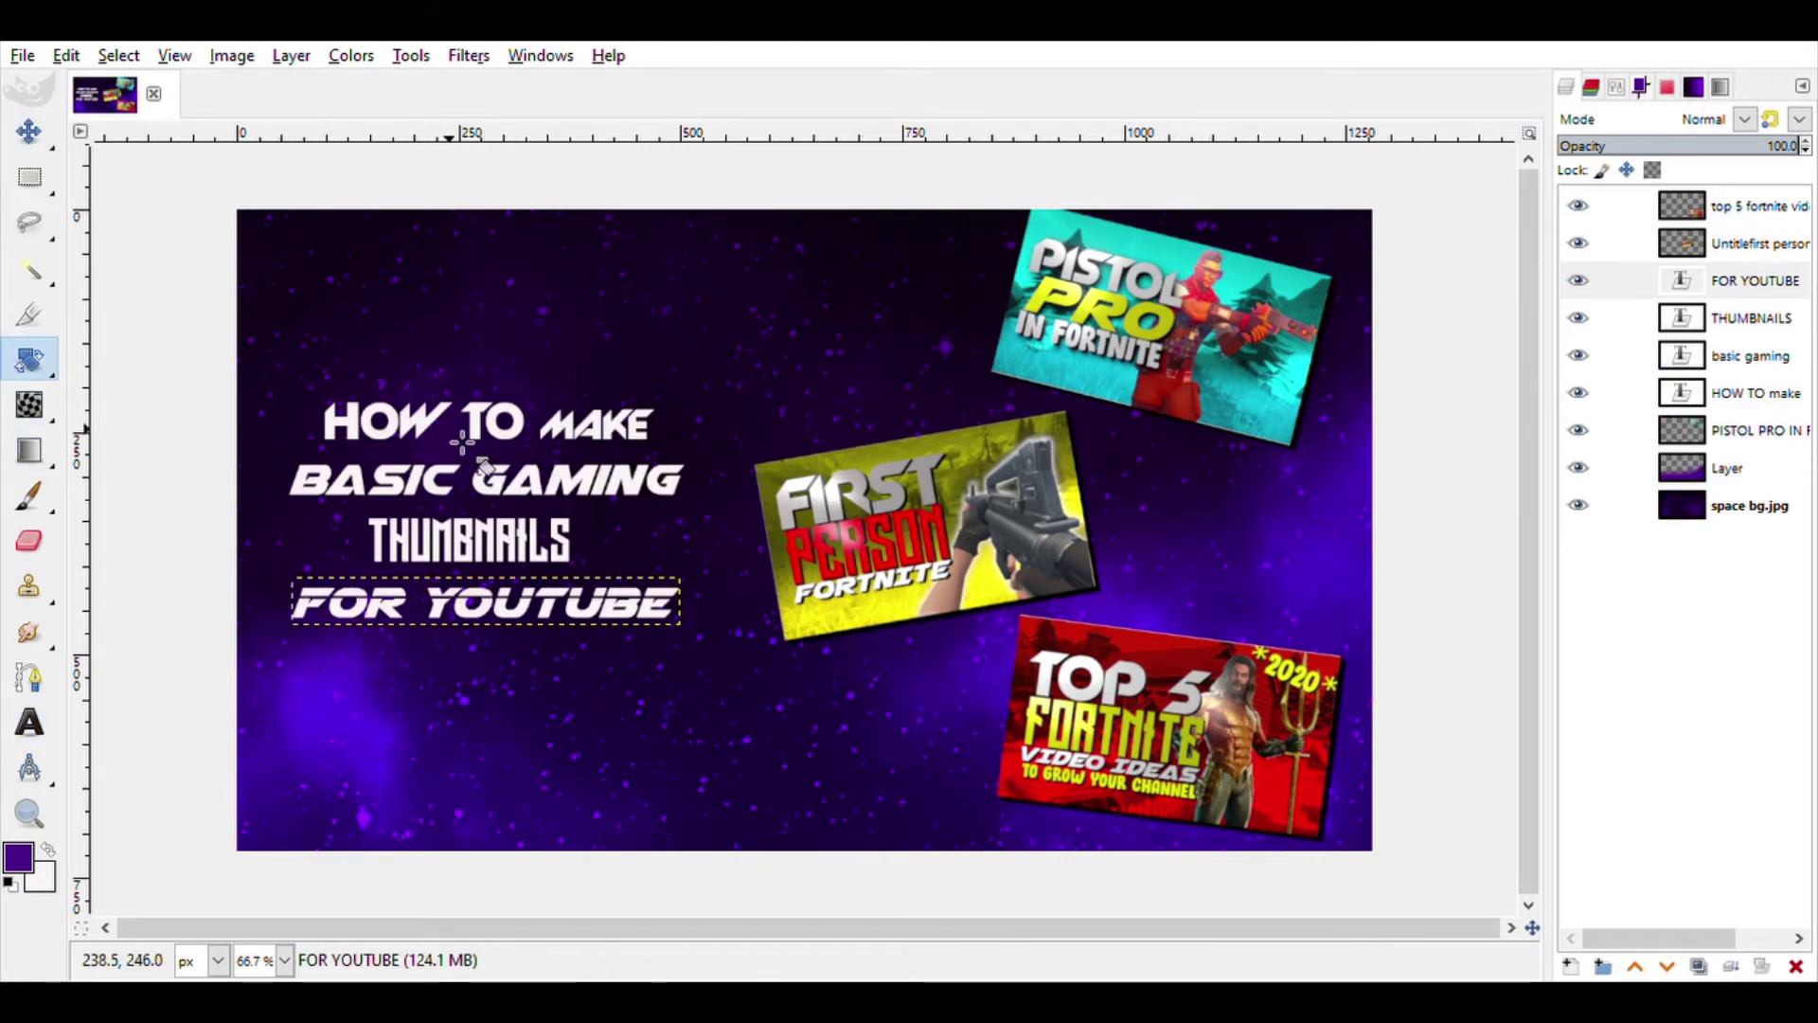
Enlarge the HOW TO make text to 96 px and change its wording to HOW TO MAKE.
key("t")
left_click(454, 417)
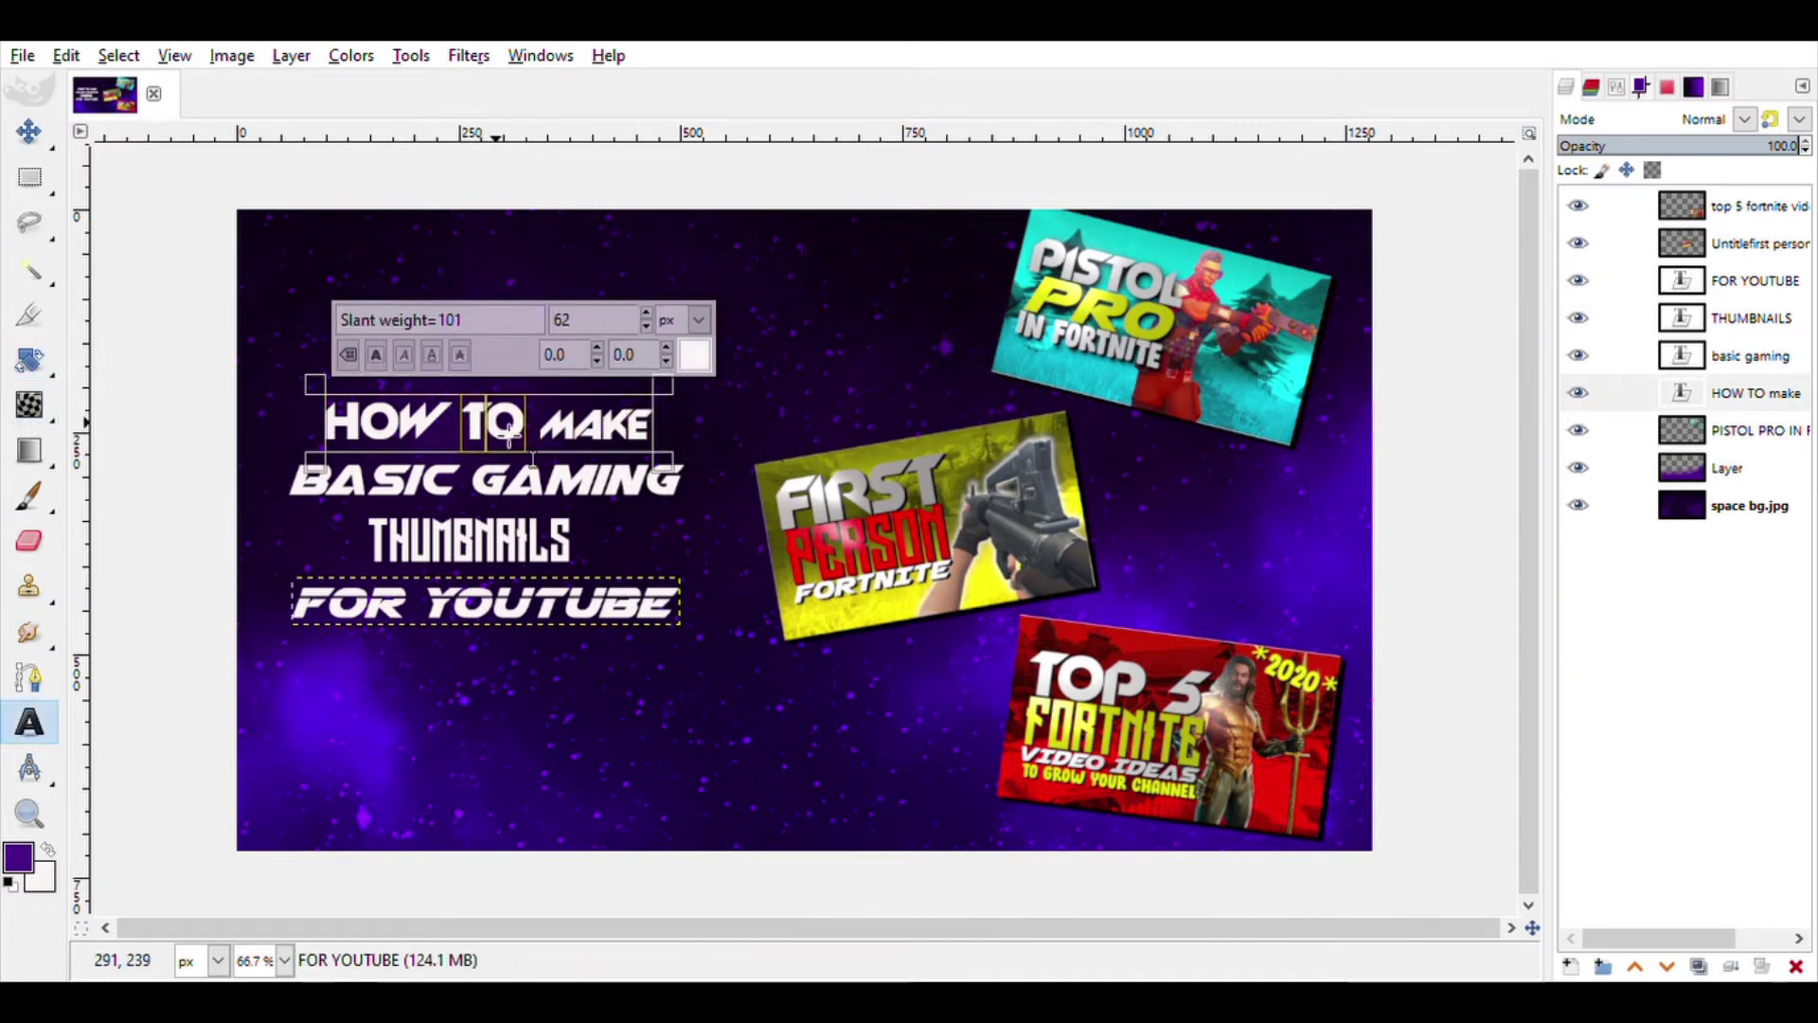
left_click(647, 314)
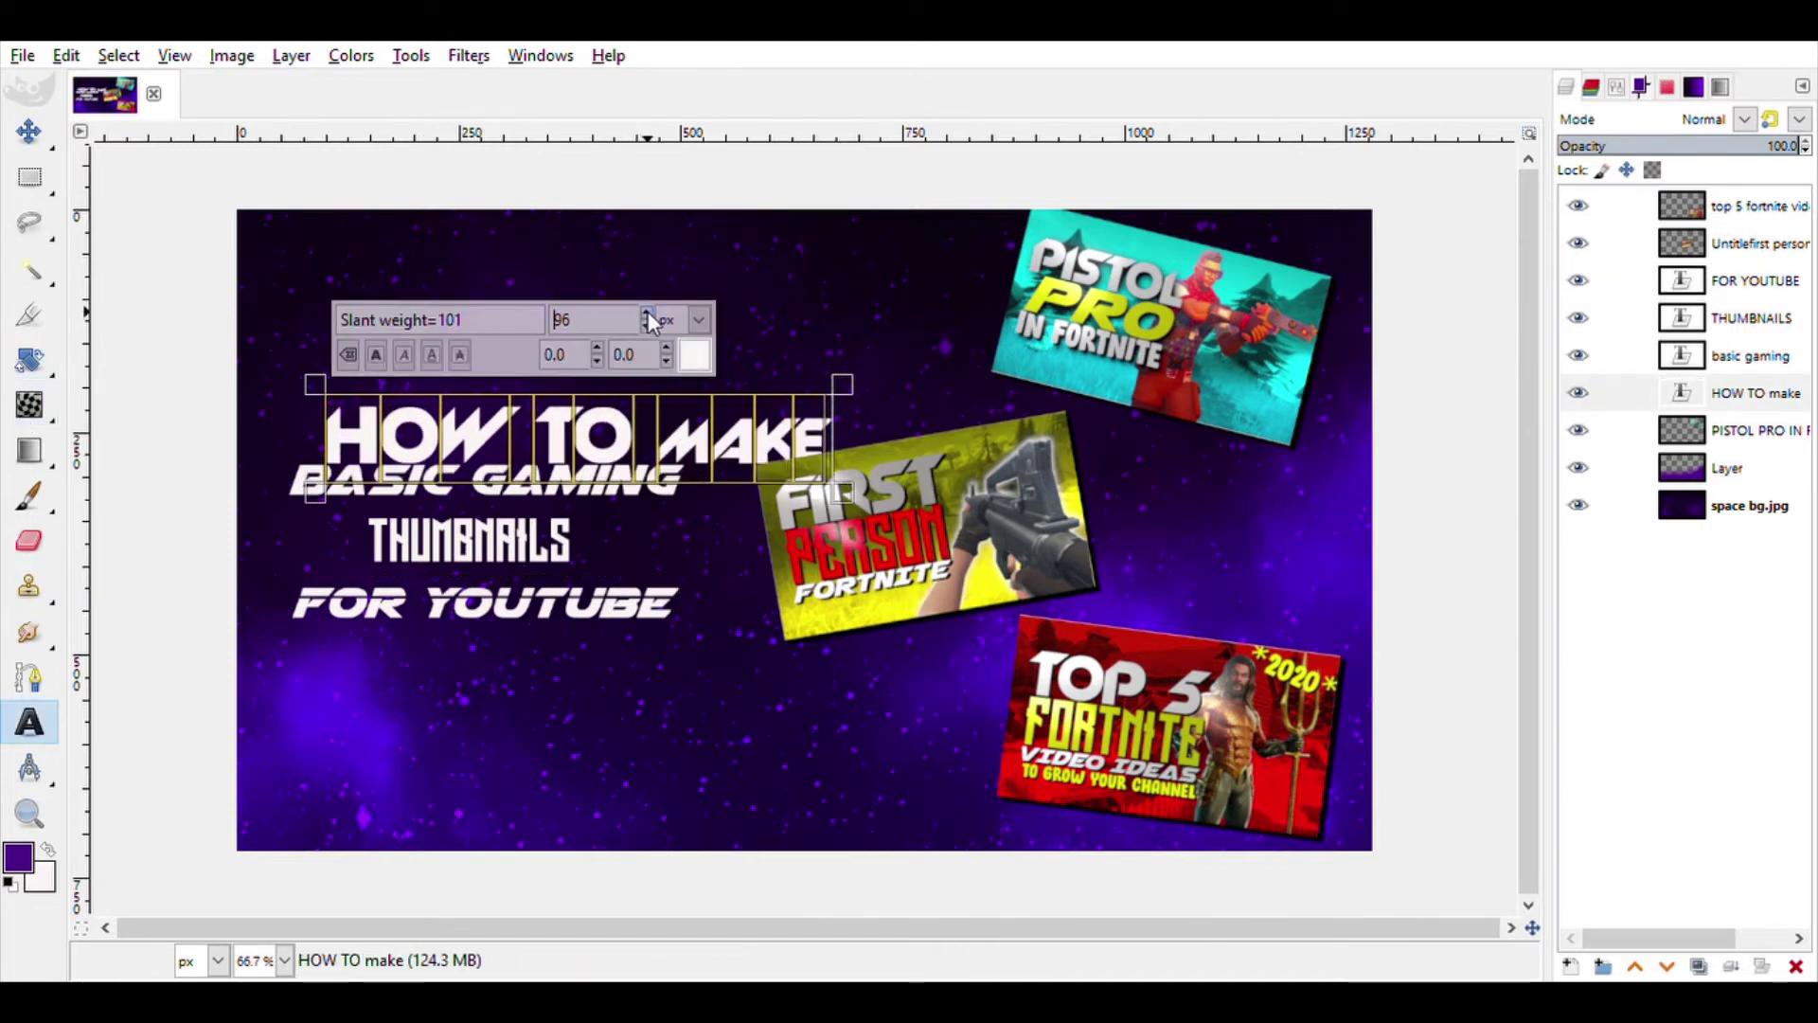
key("ctrl+a")
type("HOW TO MAKE")
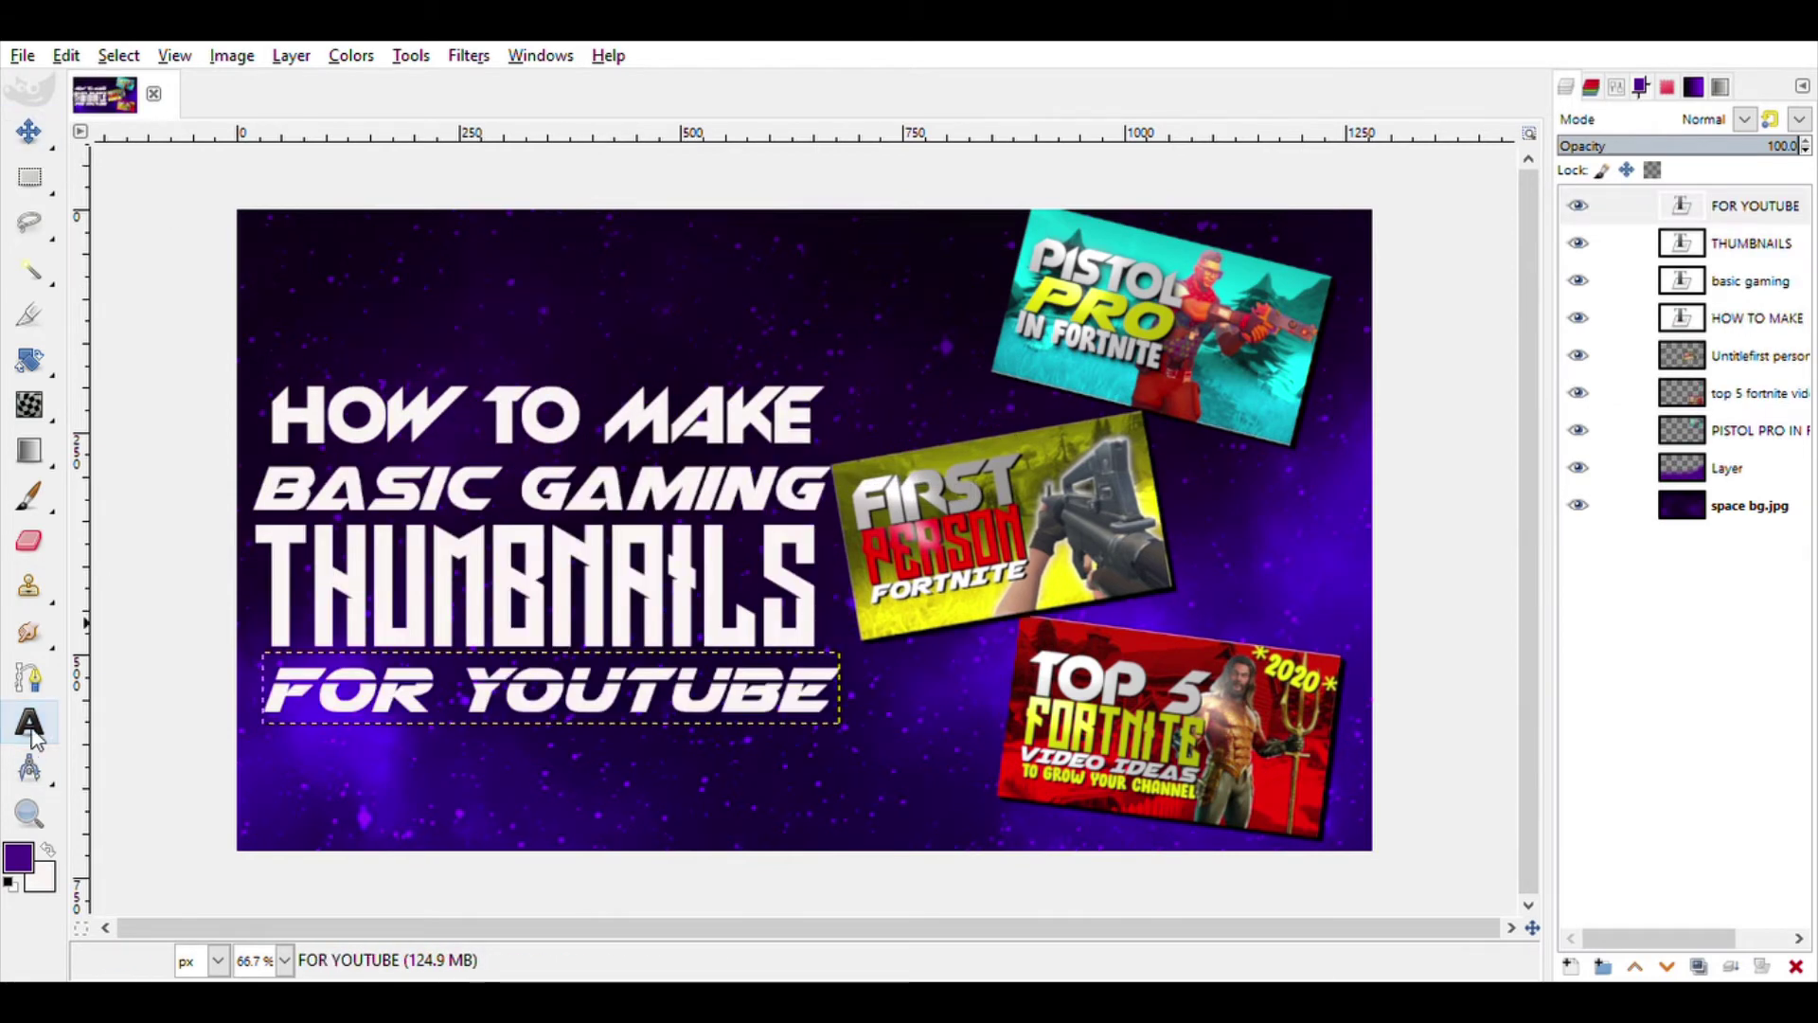
Color the THUMBNAILS text yellow and only the word YOUTUBE in the FOR YOUTUBE line red.
left_click(575, 620)
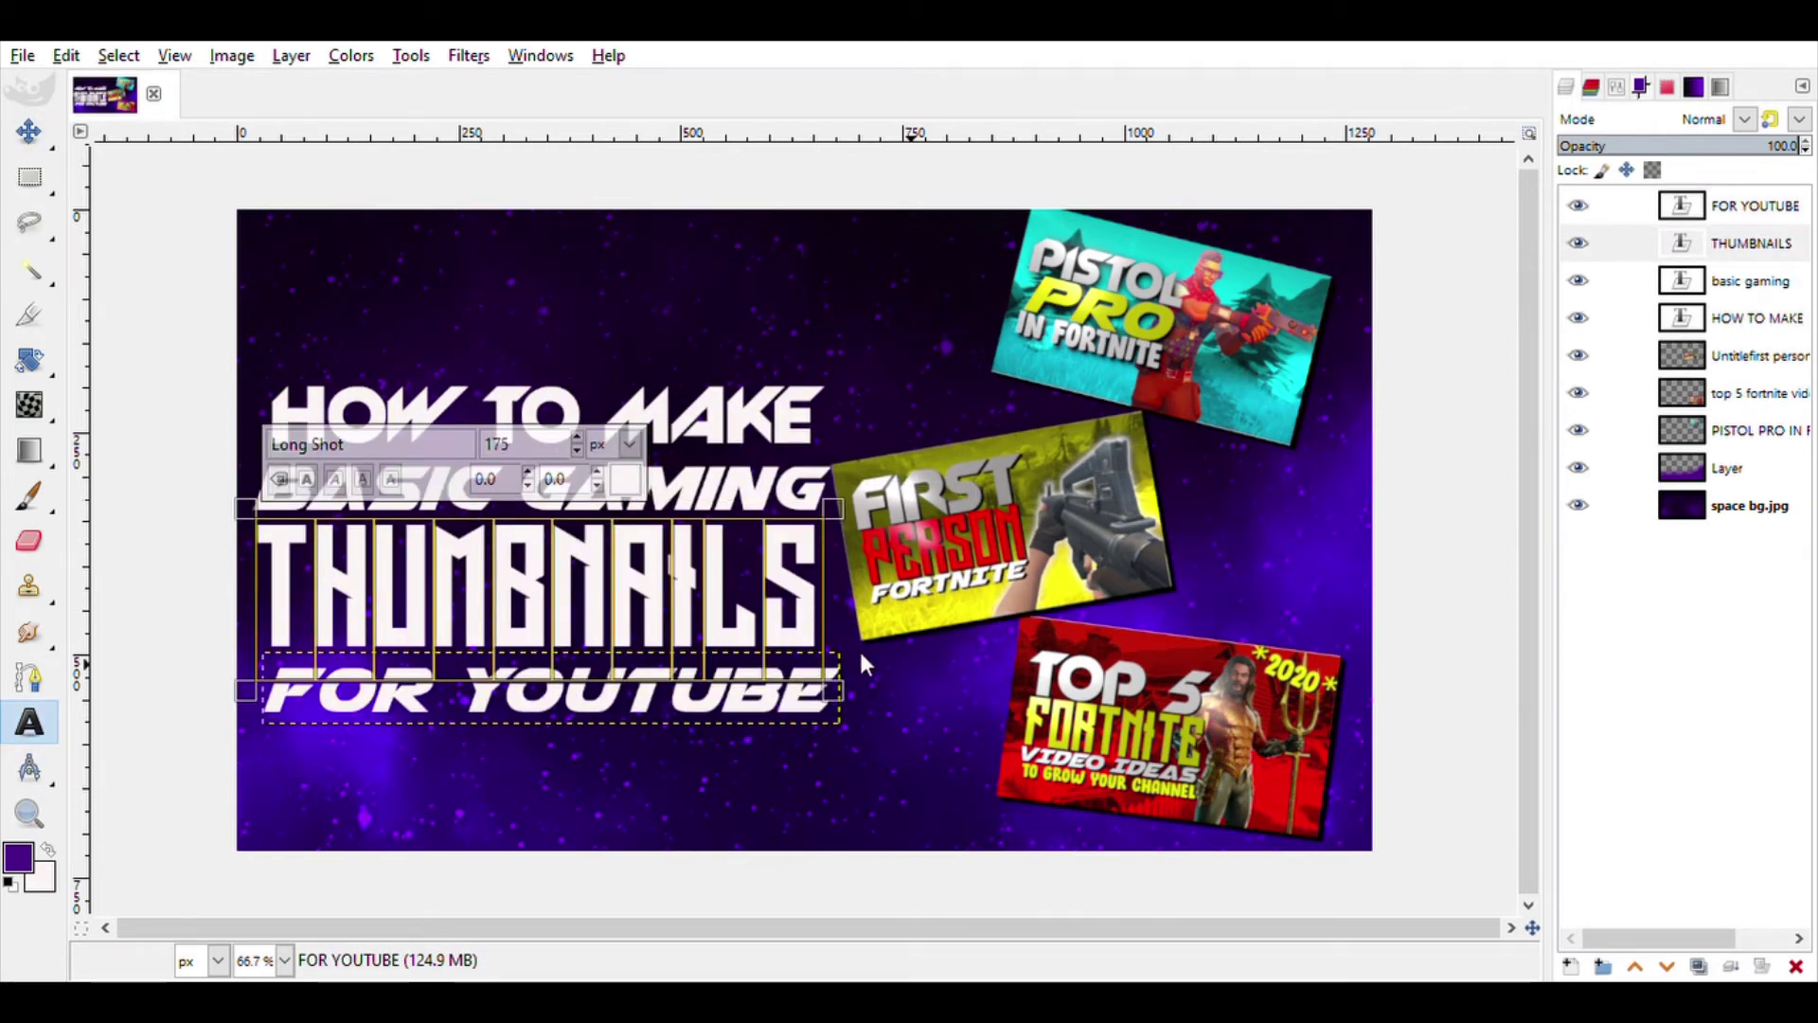
left_click(748, 731)
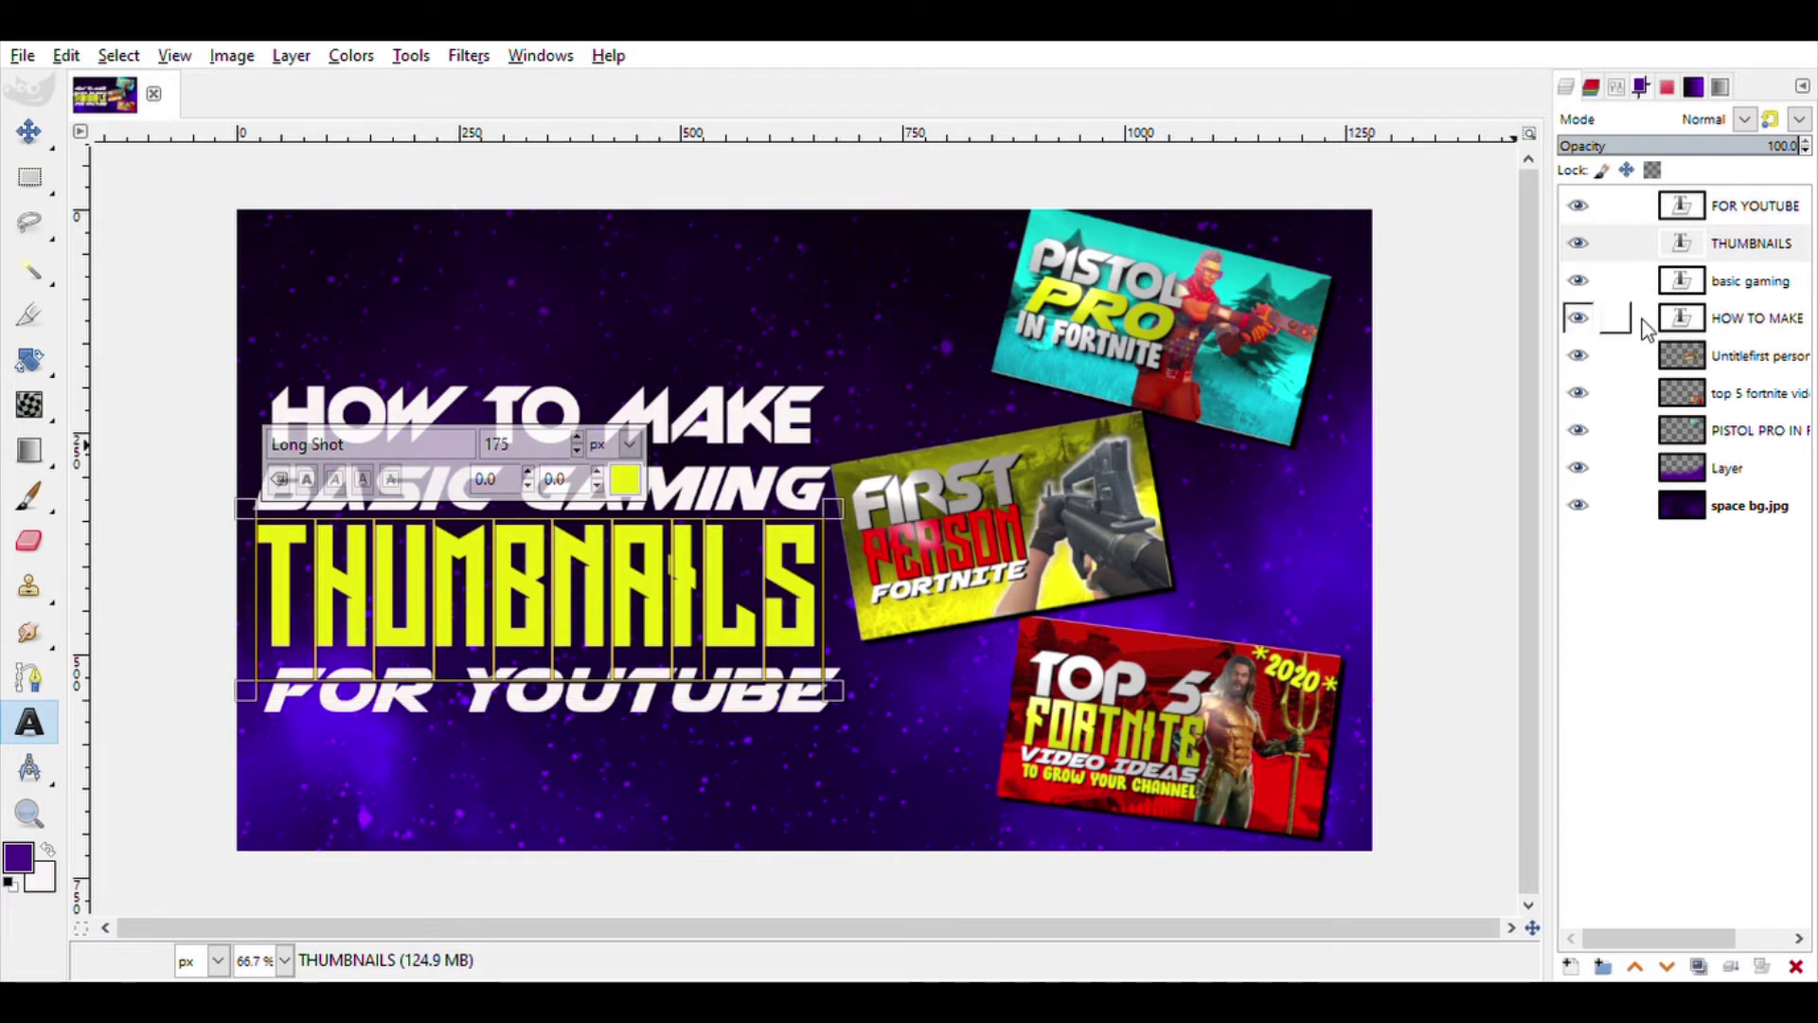
left_click(1755, 205)
left_click(545, 701)
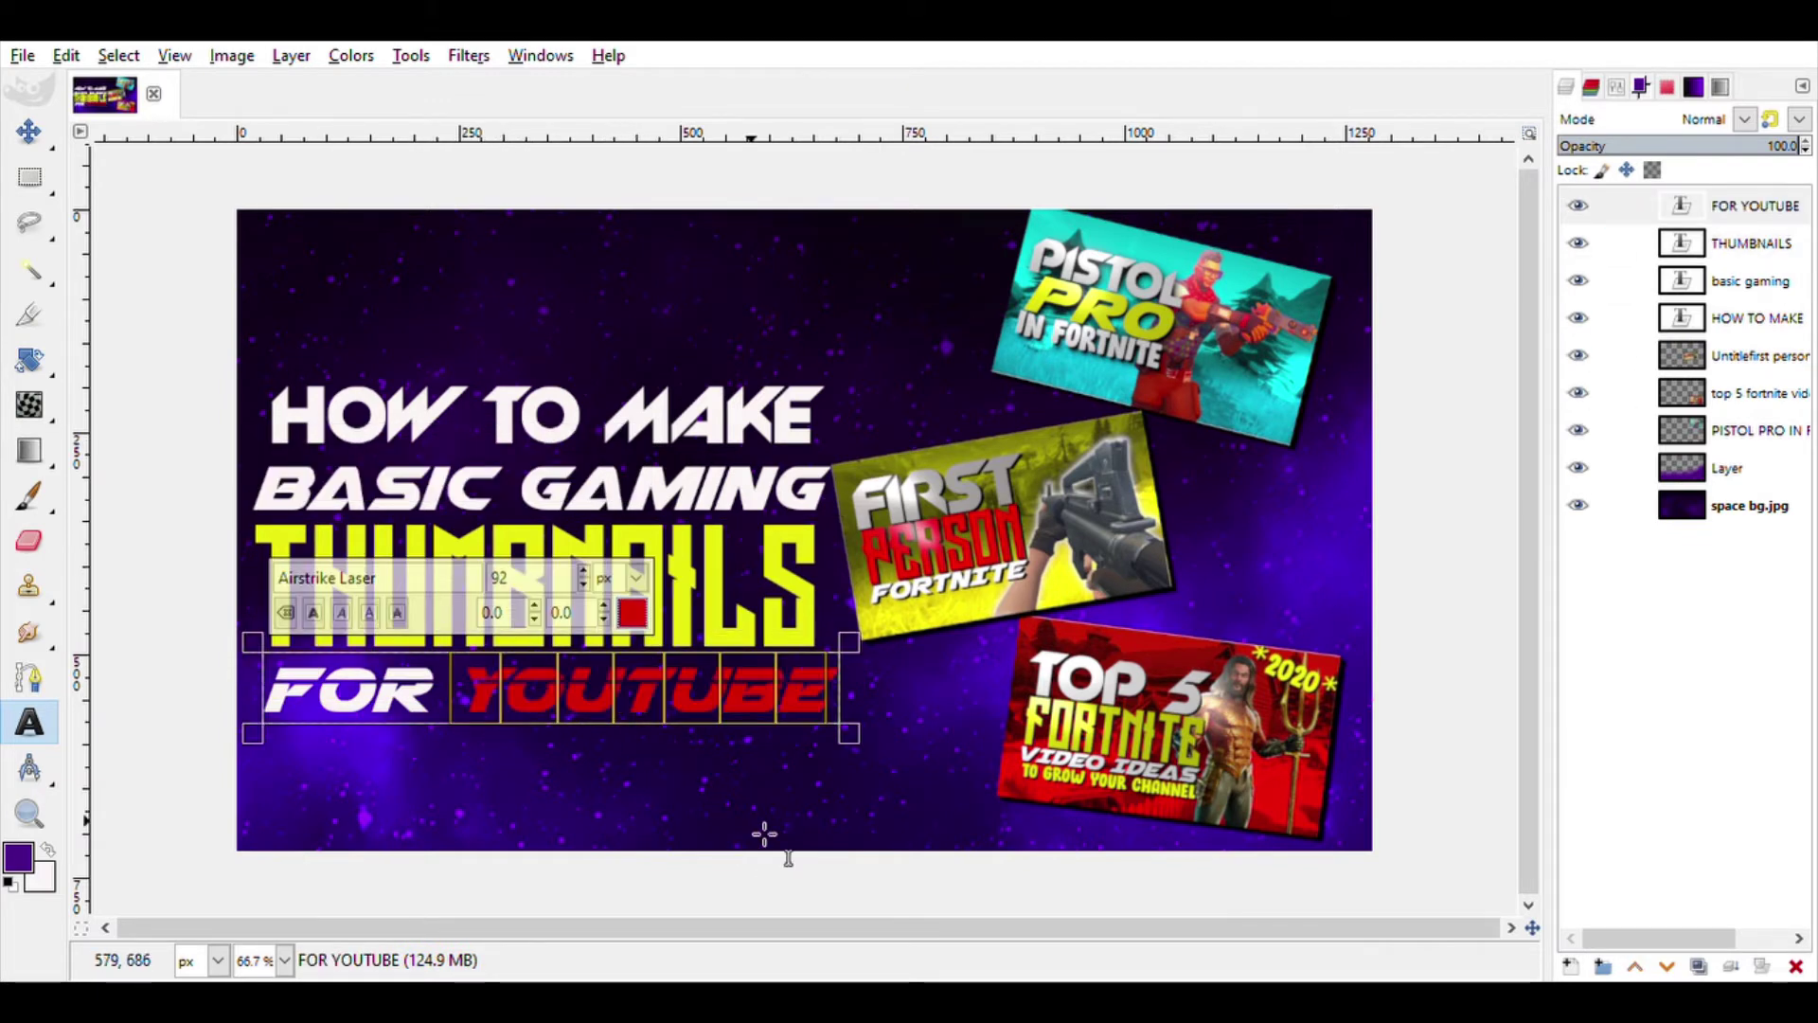
Try coloring the word GAMING in the basic gaming text line blue.
left_click(549, 431)
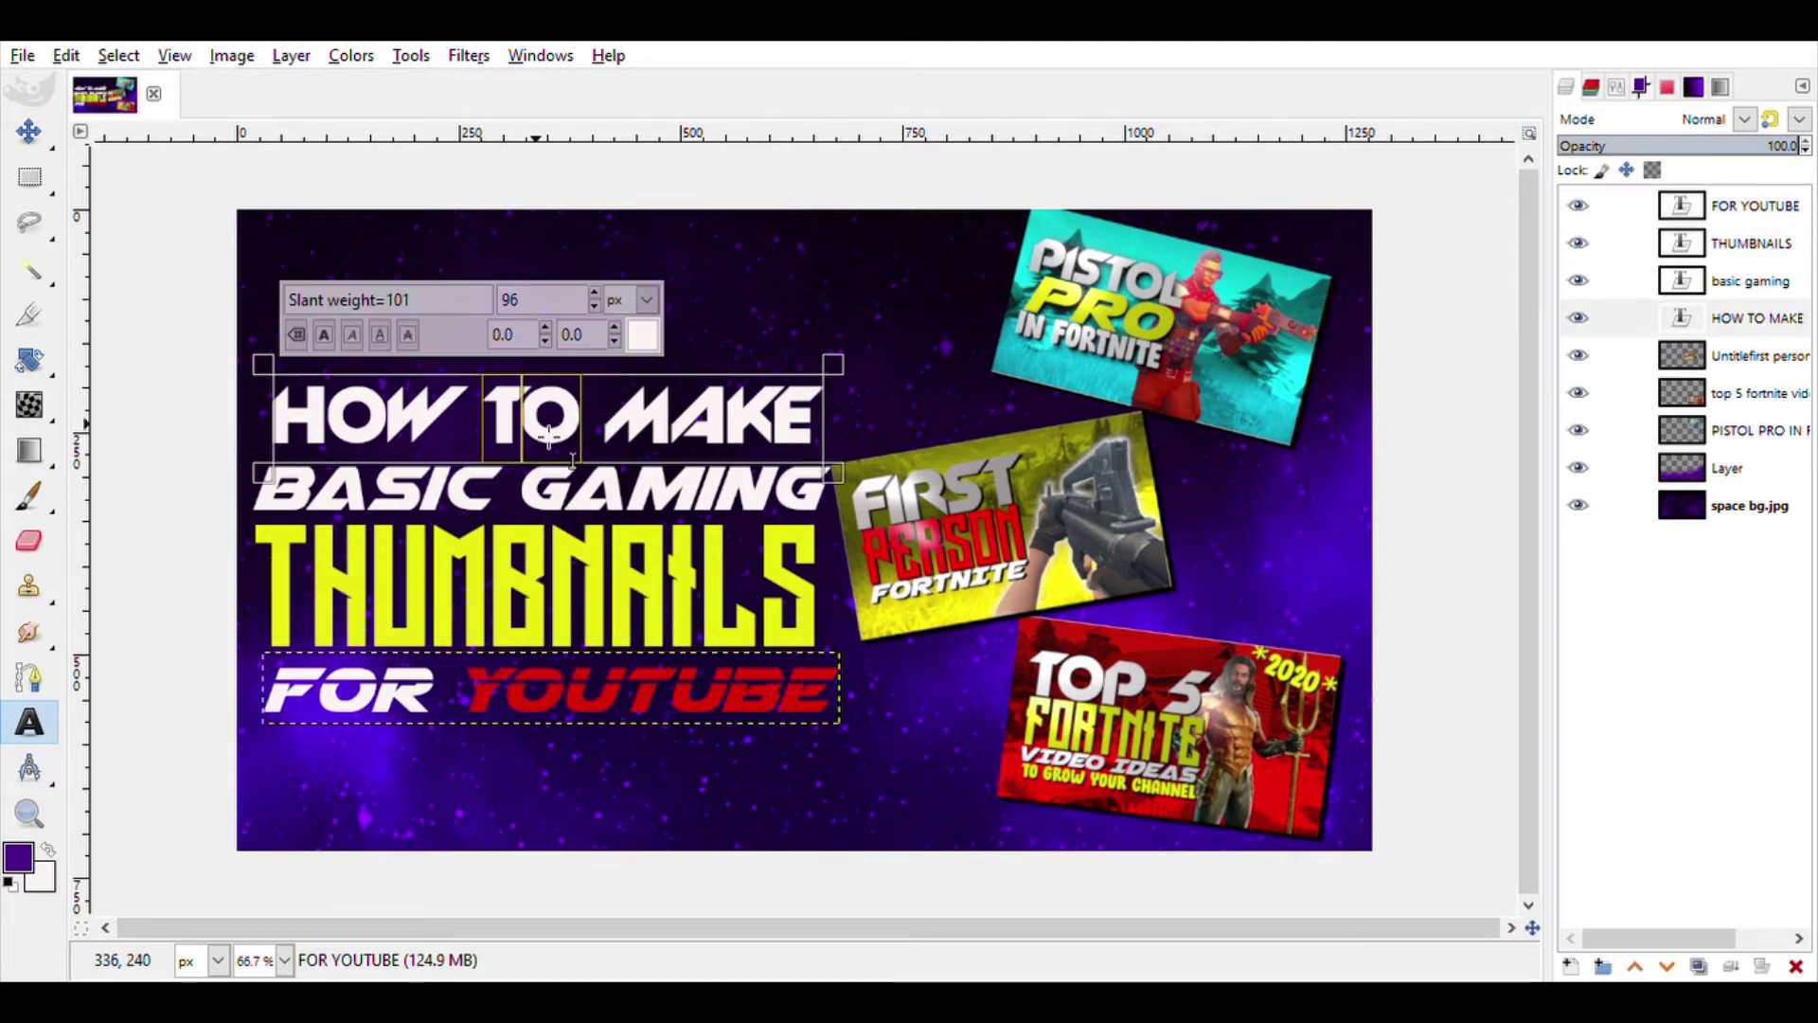
left_click(568, 488)
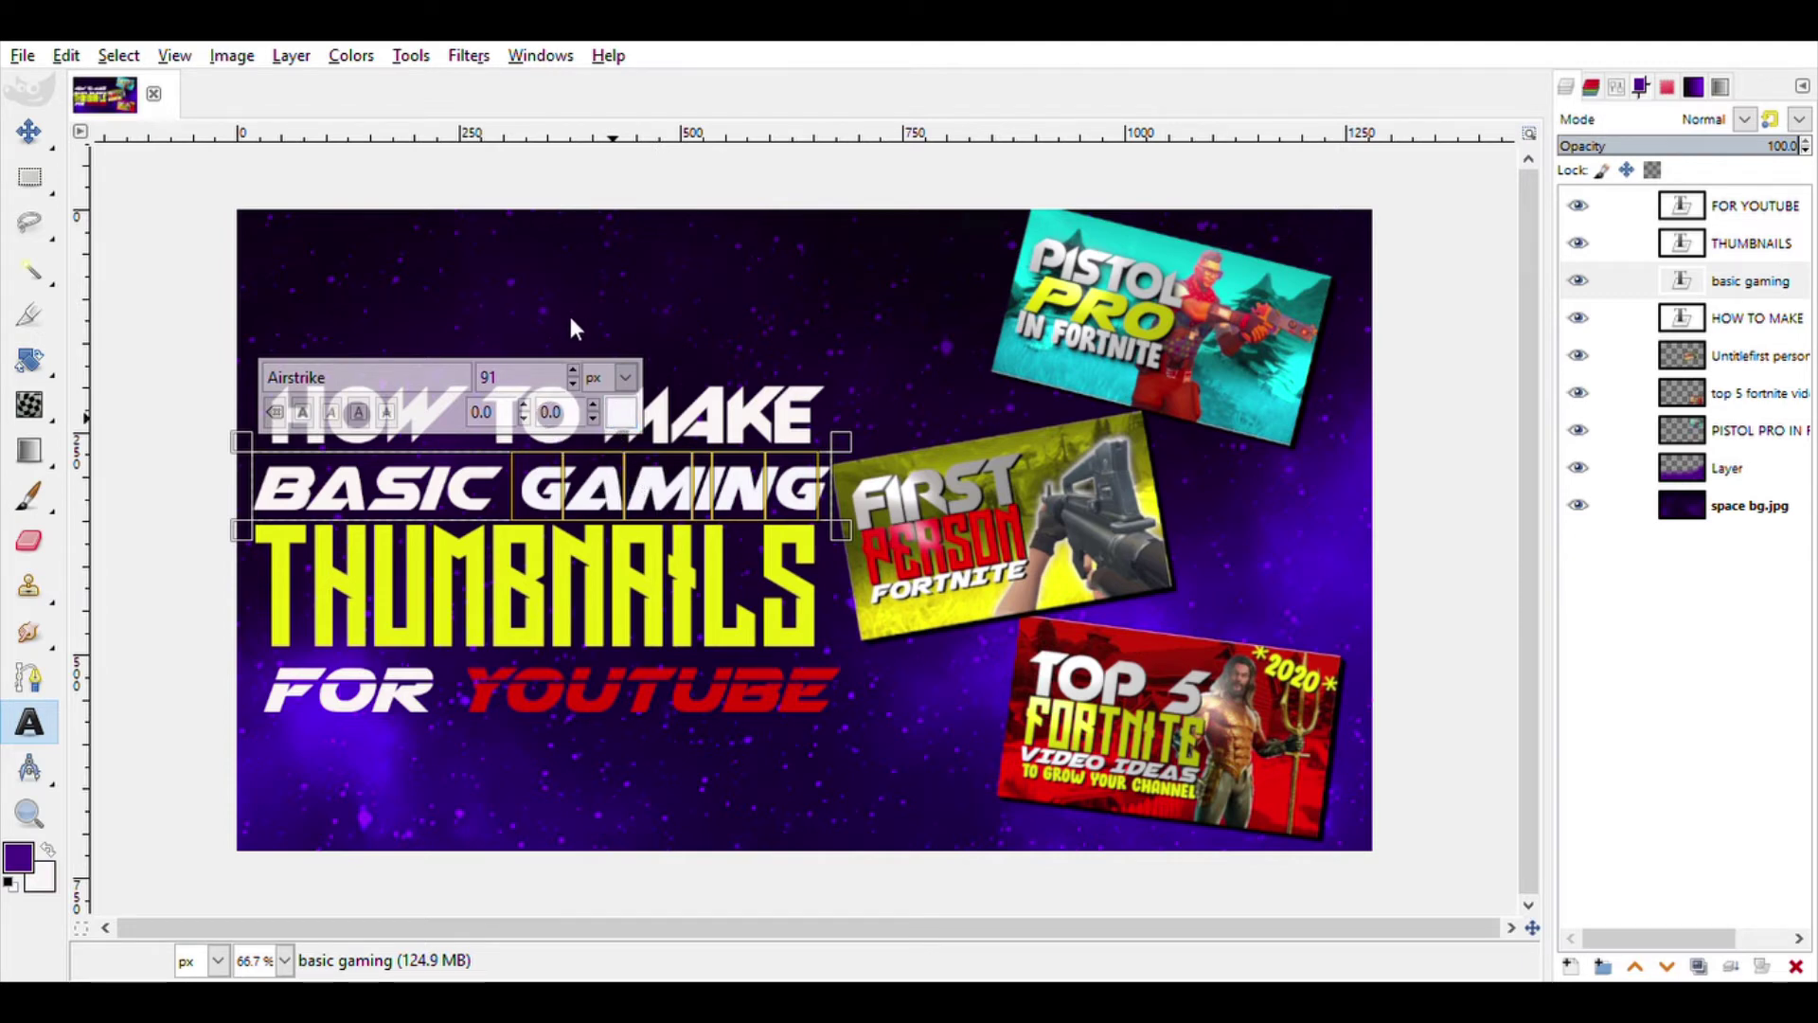
left_click(1776, 291)
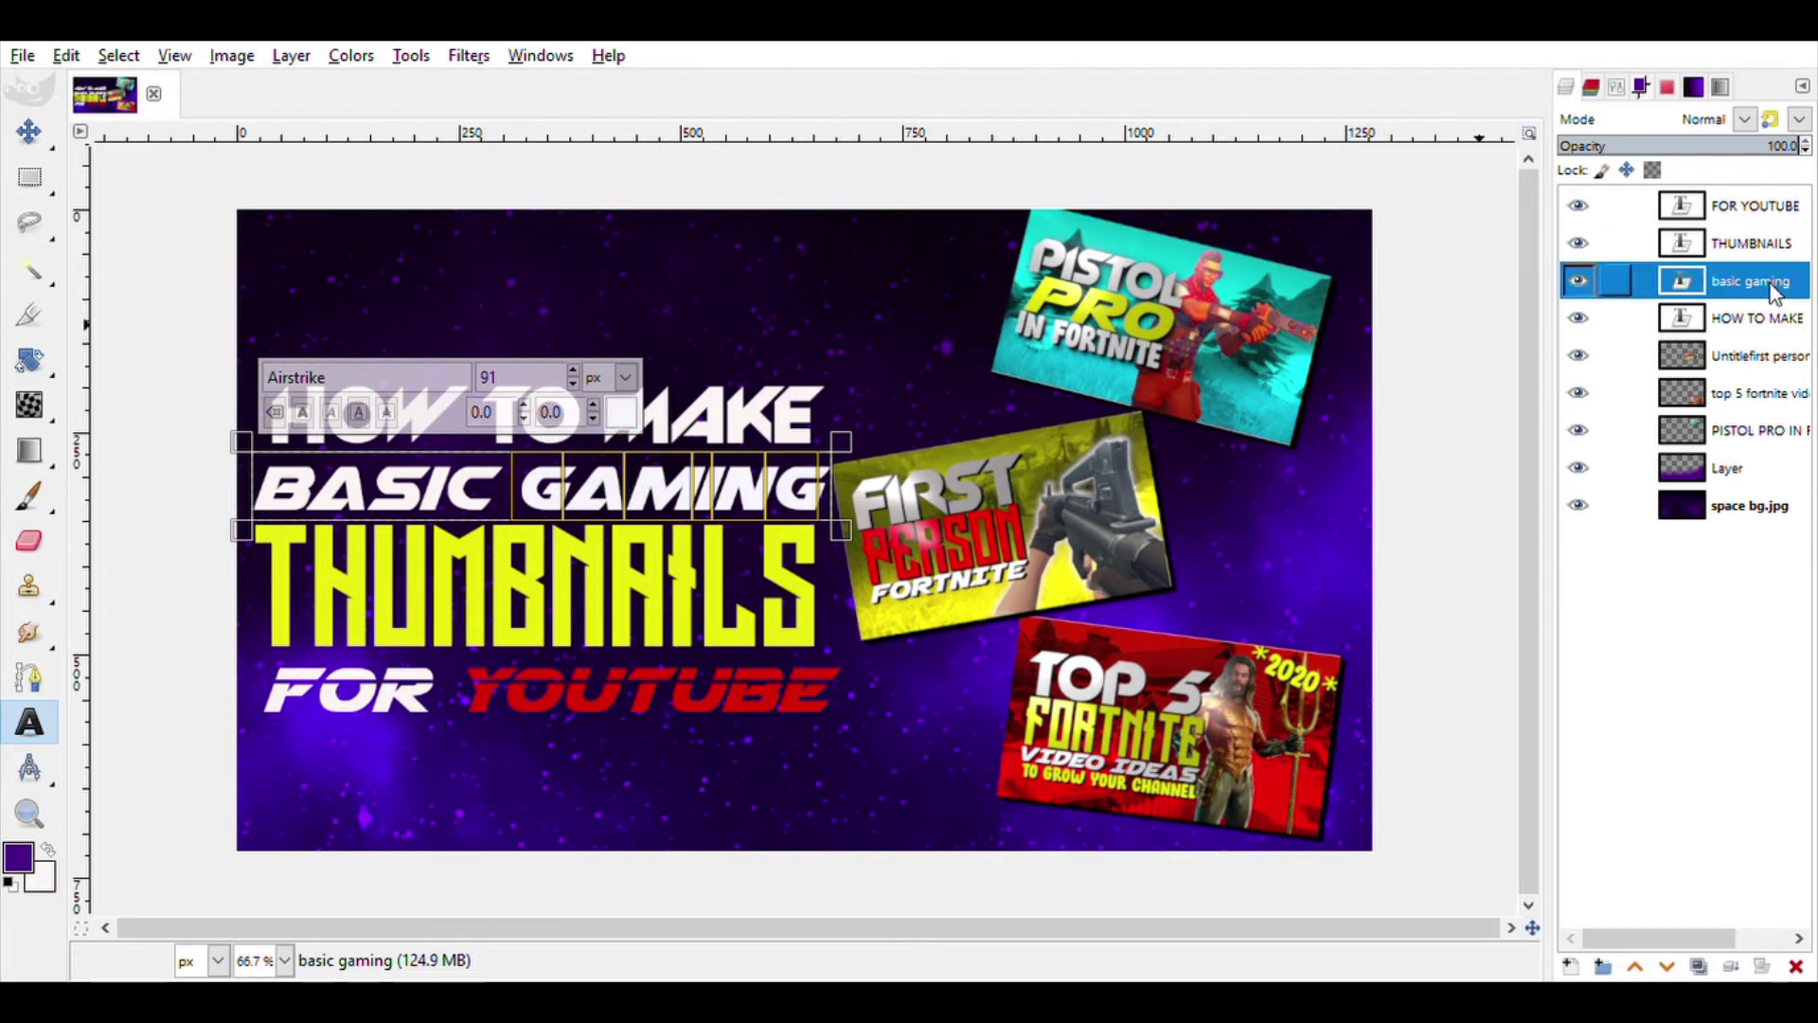
left_click(746, 653)
left_click(625, 414)
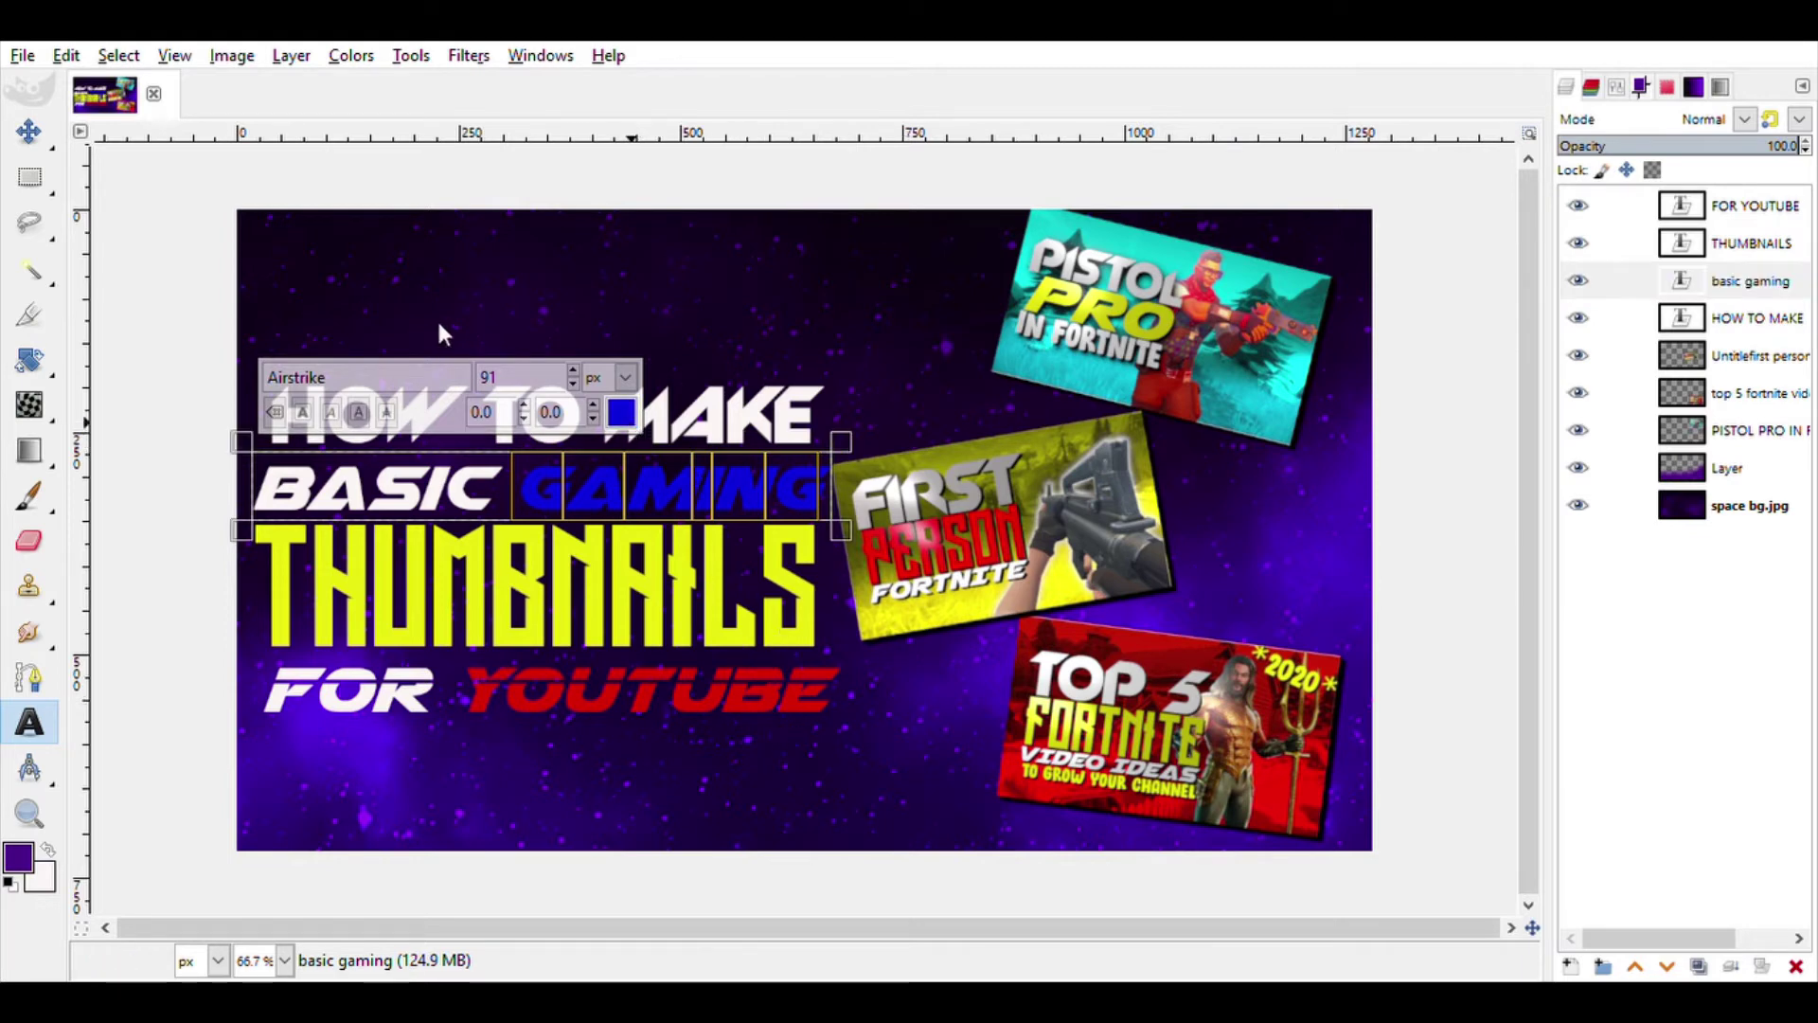
Color HOW TO MAKE yellow, and nudge it down and FOR YOUTUBE up to tighten the spacing of the text stack.
left_click(748, 403)
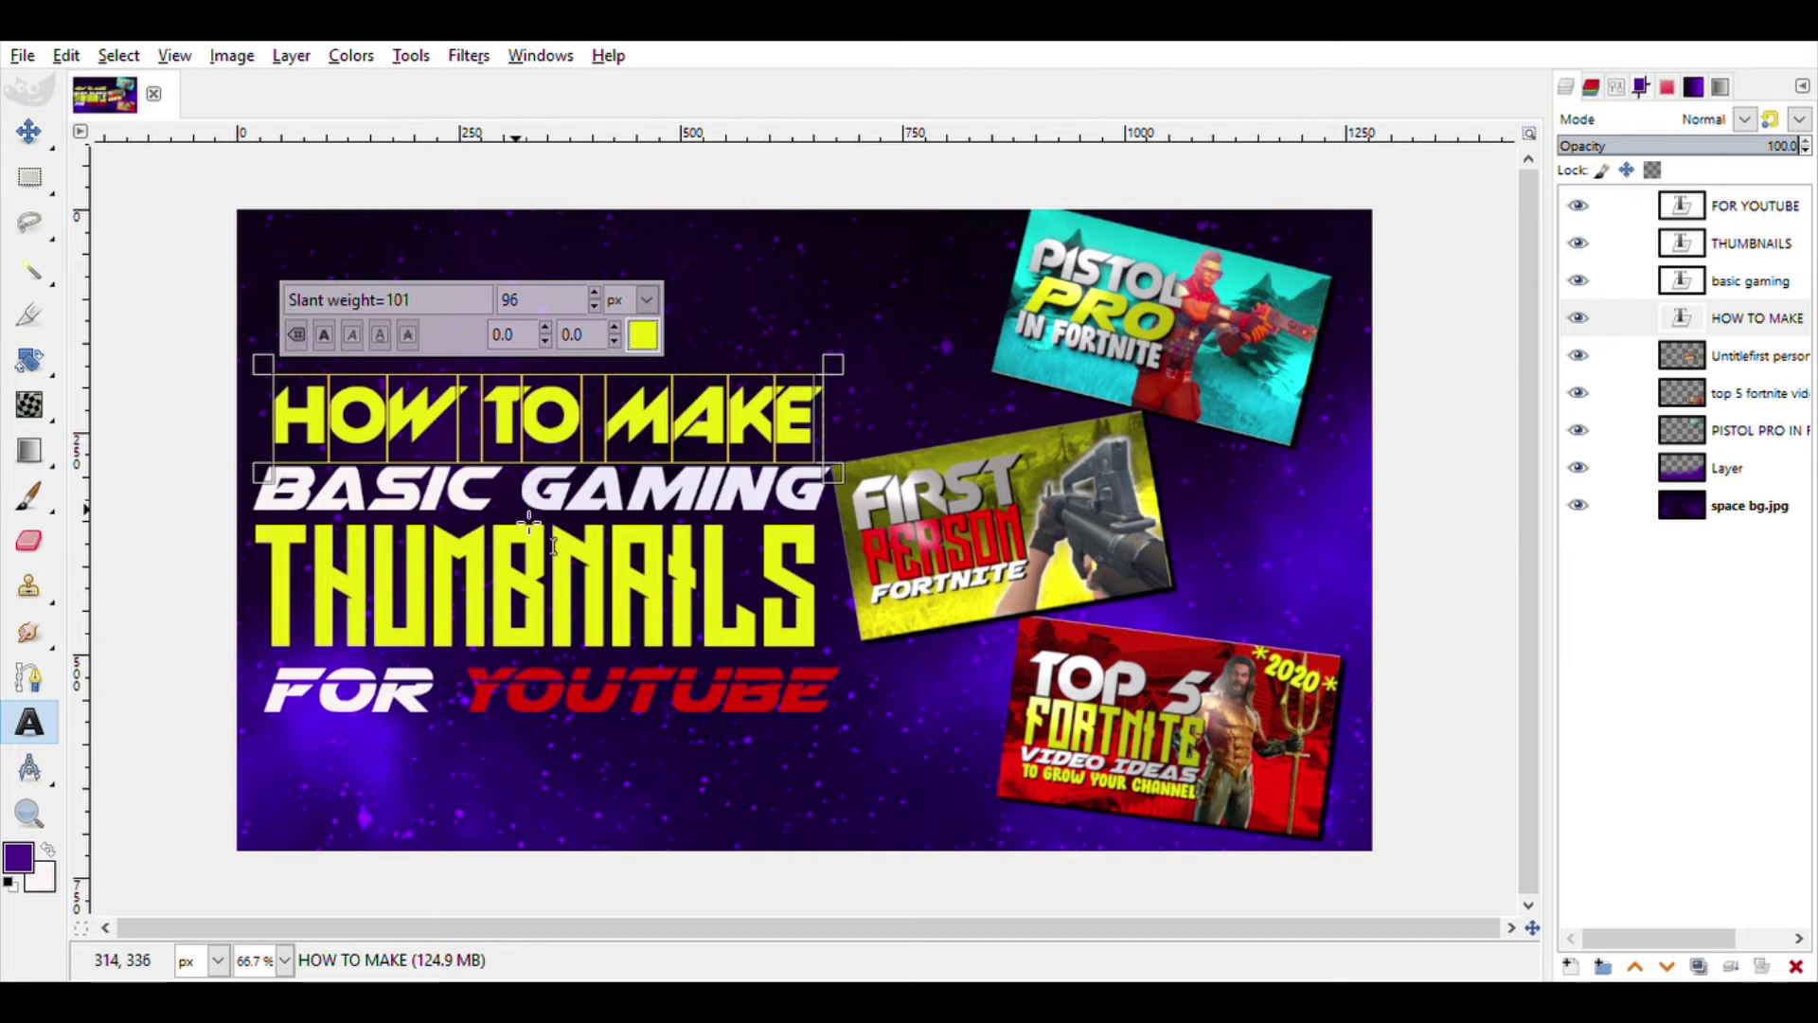
left_click(29, 131)
left_click_drag(638, 428, 643, 439)
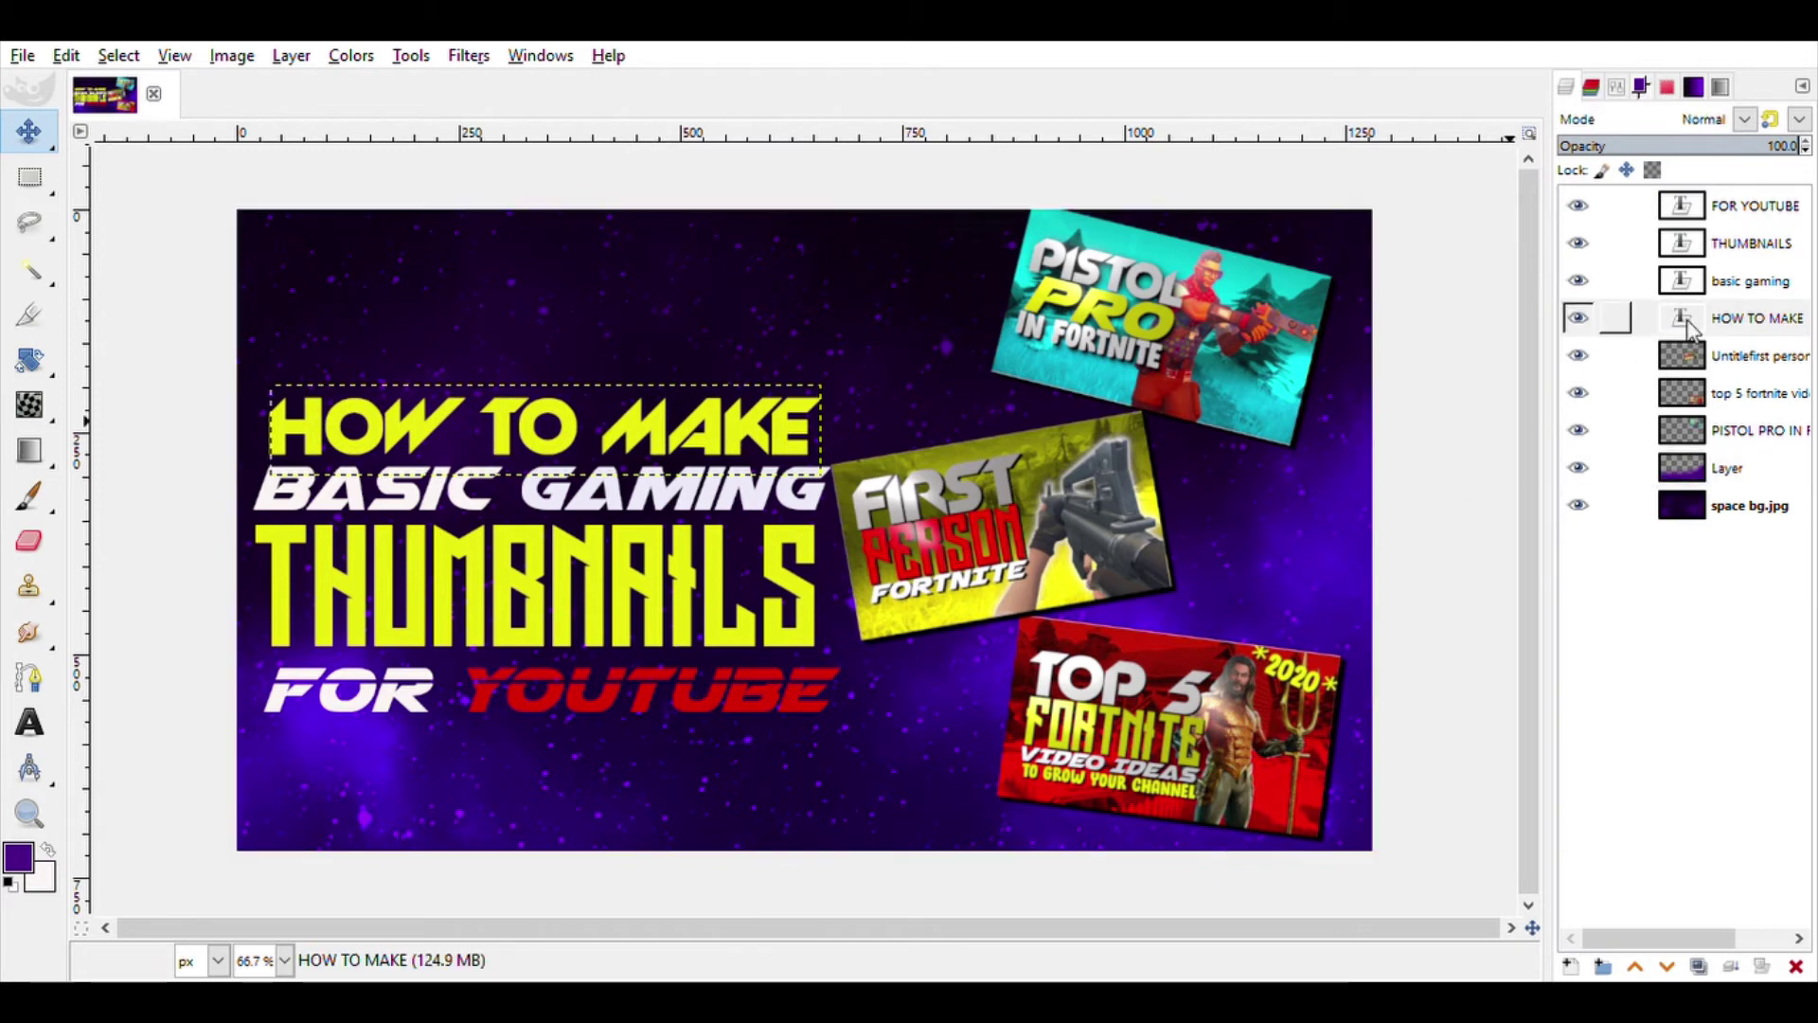
left_click(1754, 205)
left_click_drag(722, 723, 719, 710)
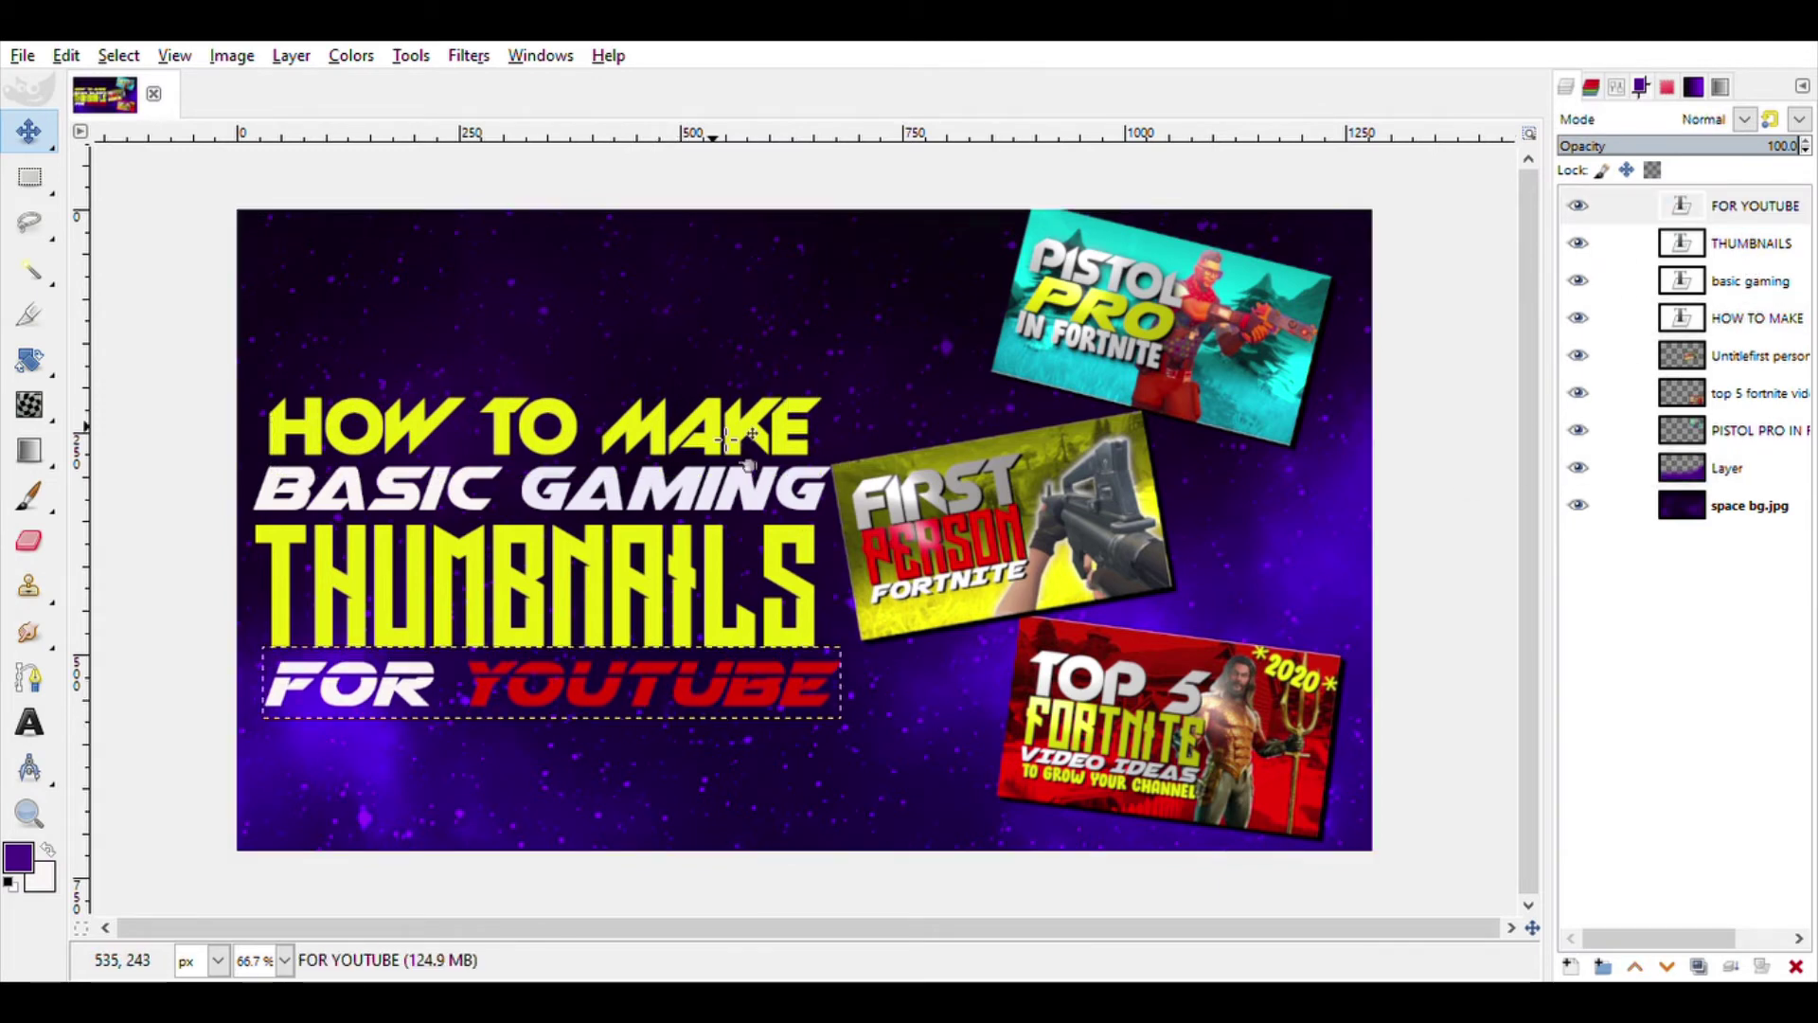
Replace the HOW TO MAKE line with large separate HOW TO and CREATE lines stacked above BASIC GAMING.
left_click_drag(515, 426, 508, 367)
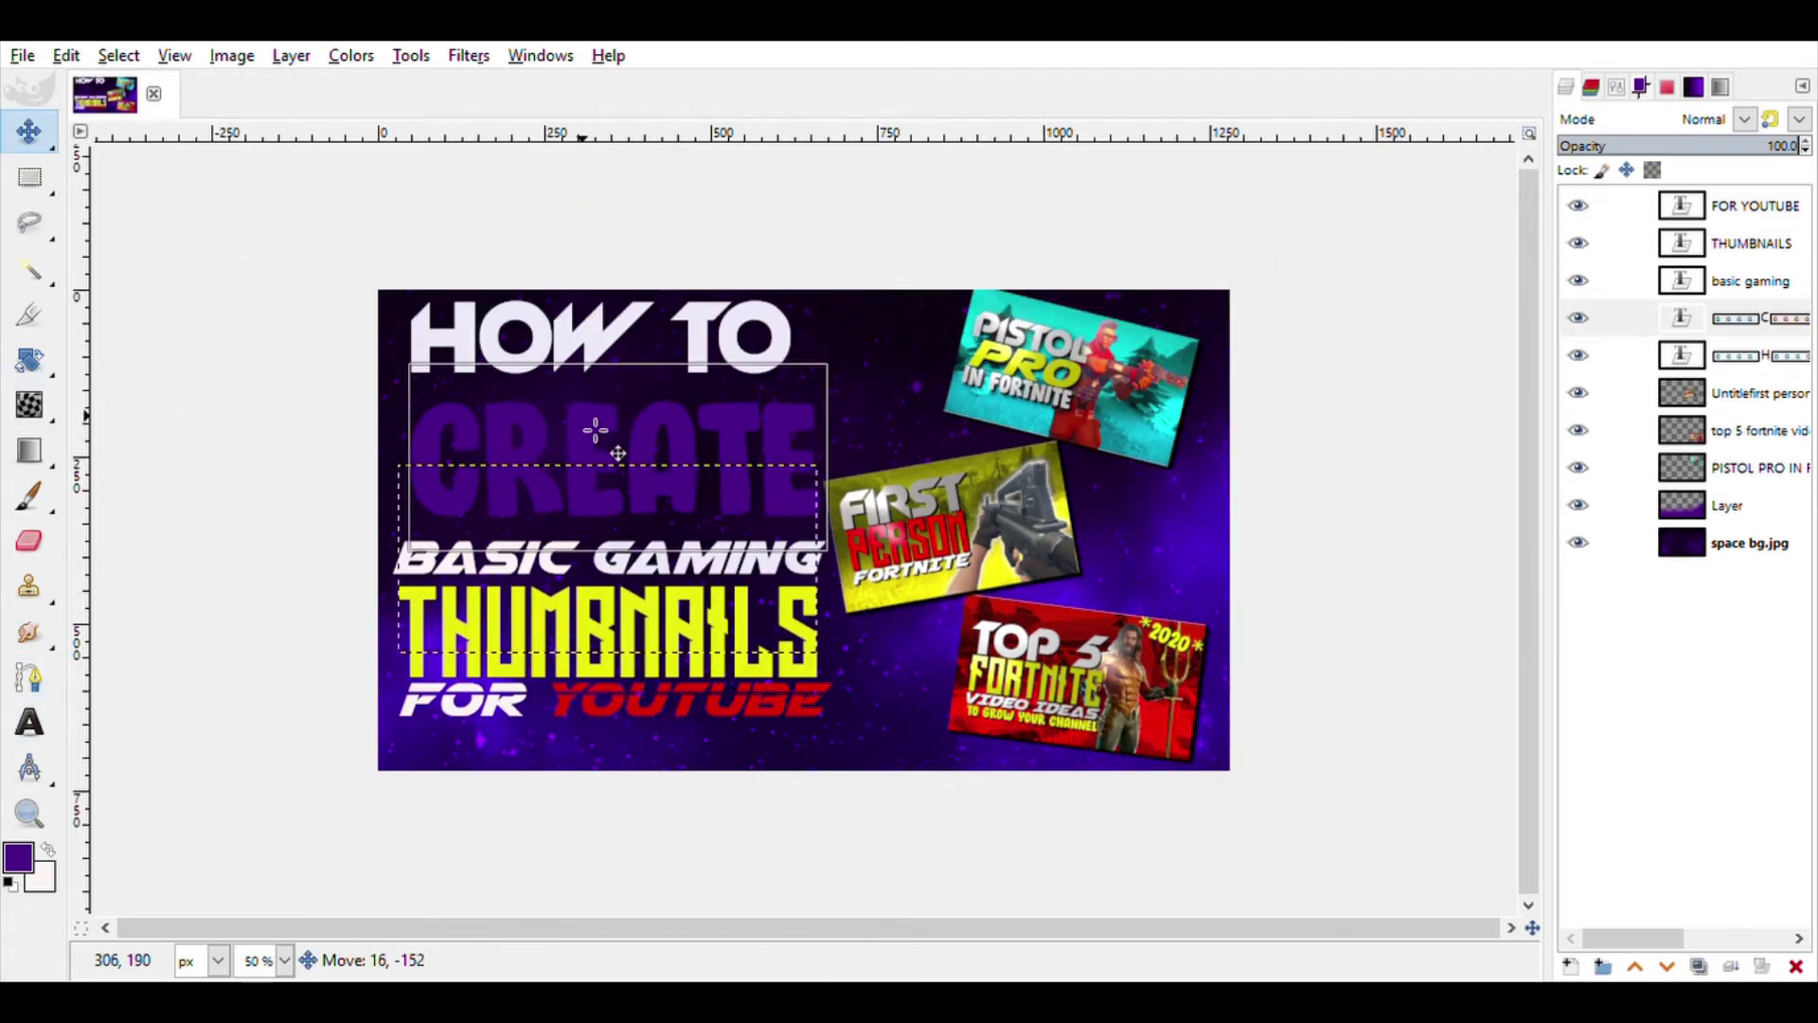
left_click_drag(595, 431, 637, 511)
Color the CREATE text yellow and lower the HOW TO line so it sits just above it.
key("t")
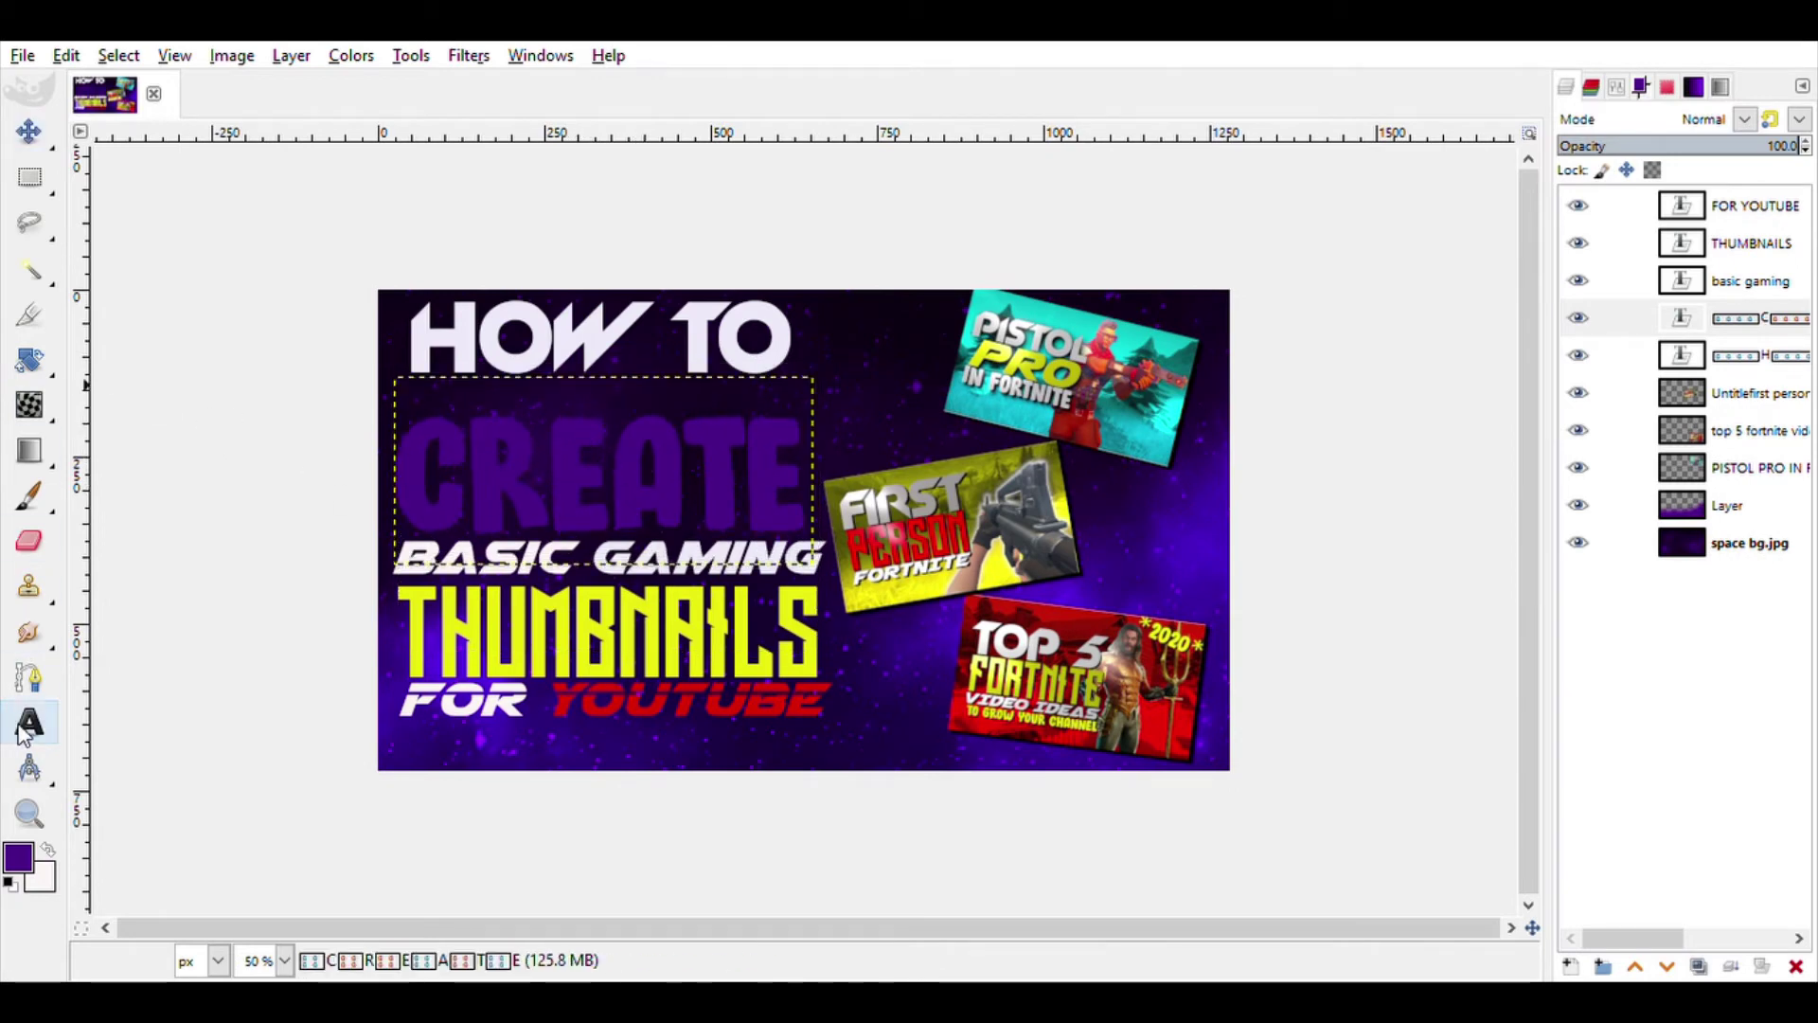
left_click(676, 485)
left_click(900, 587)
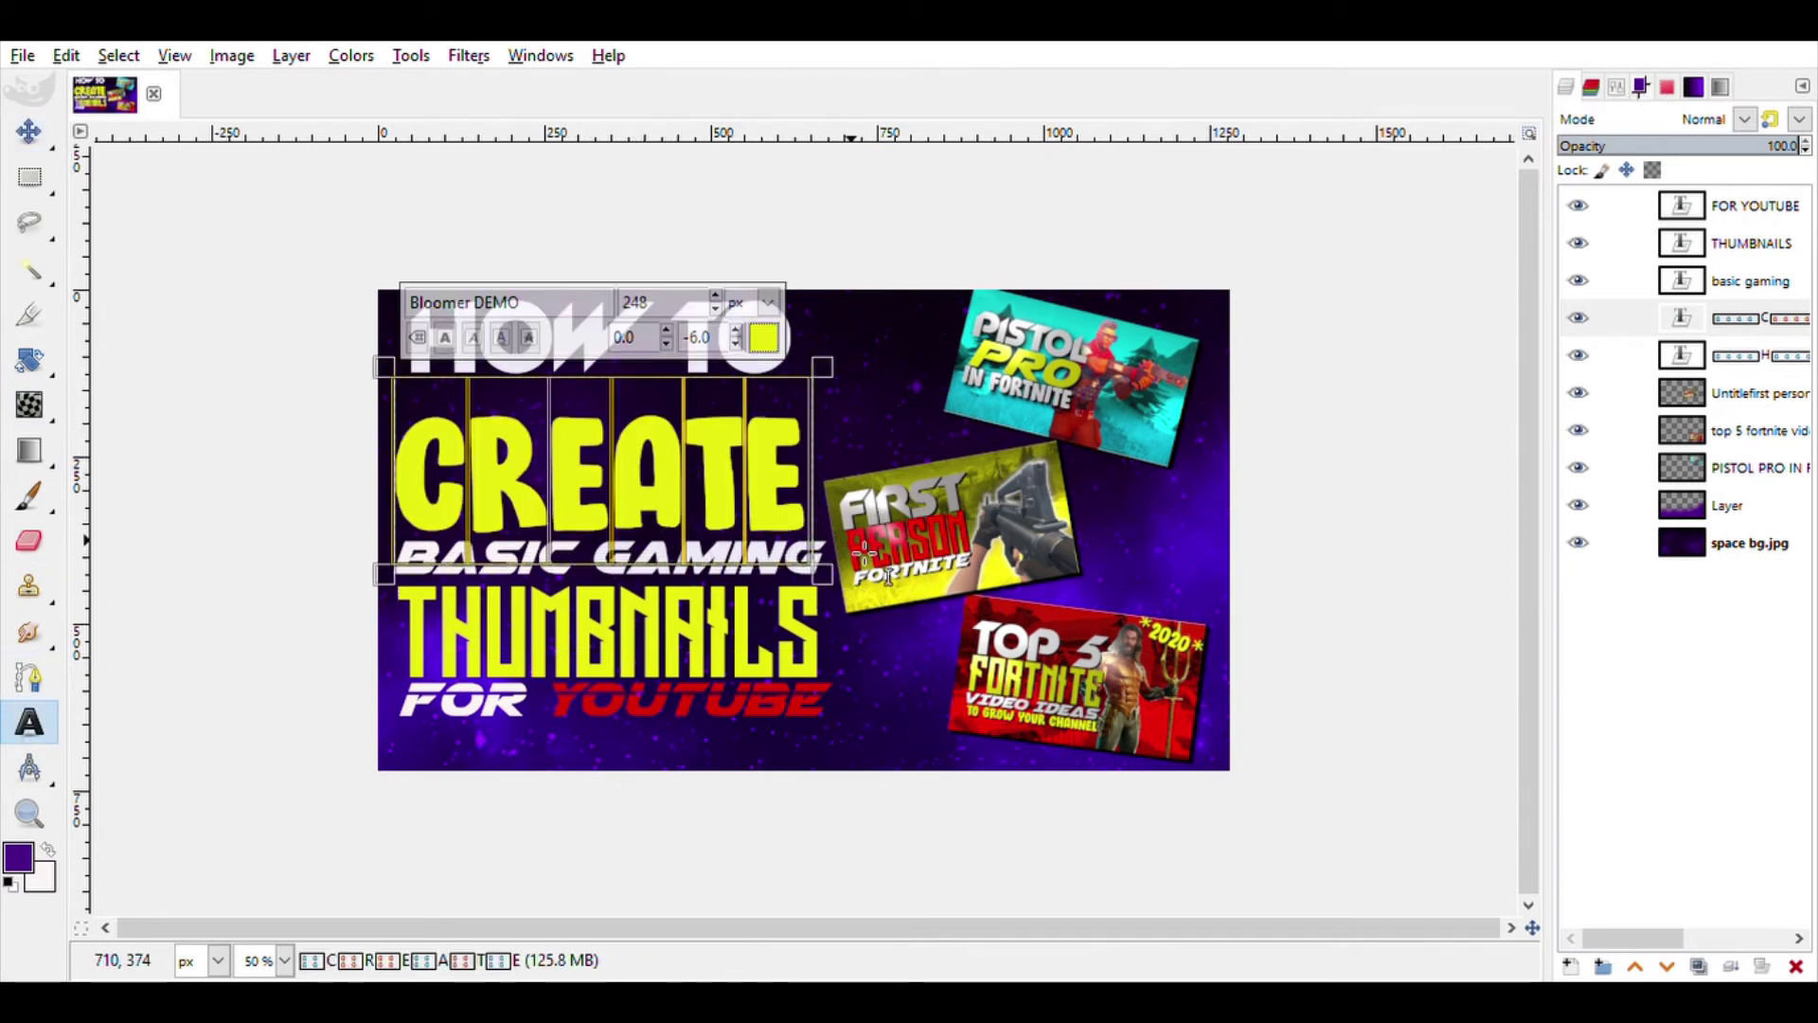
left_click(28, 131)
left_click_drag(742, 317, 745, 352)
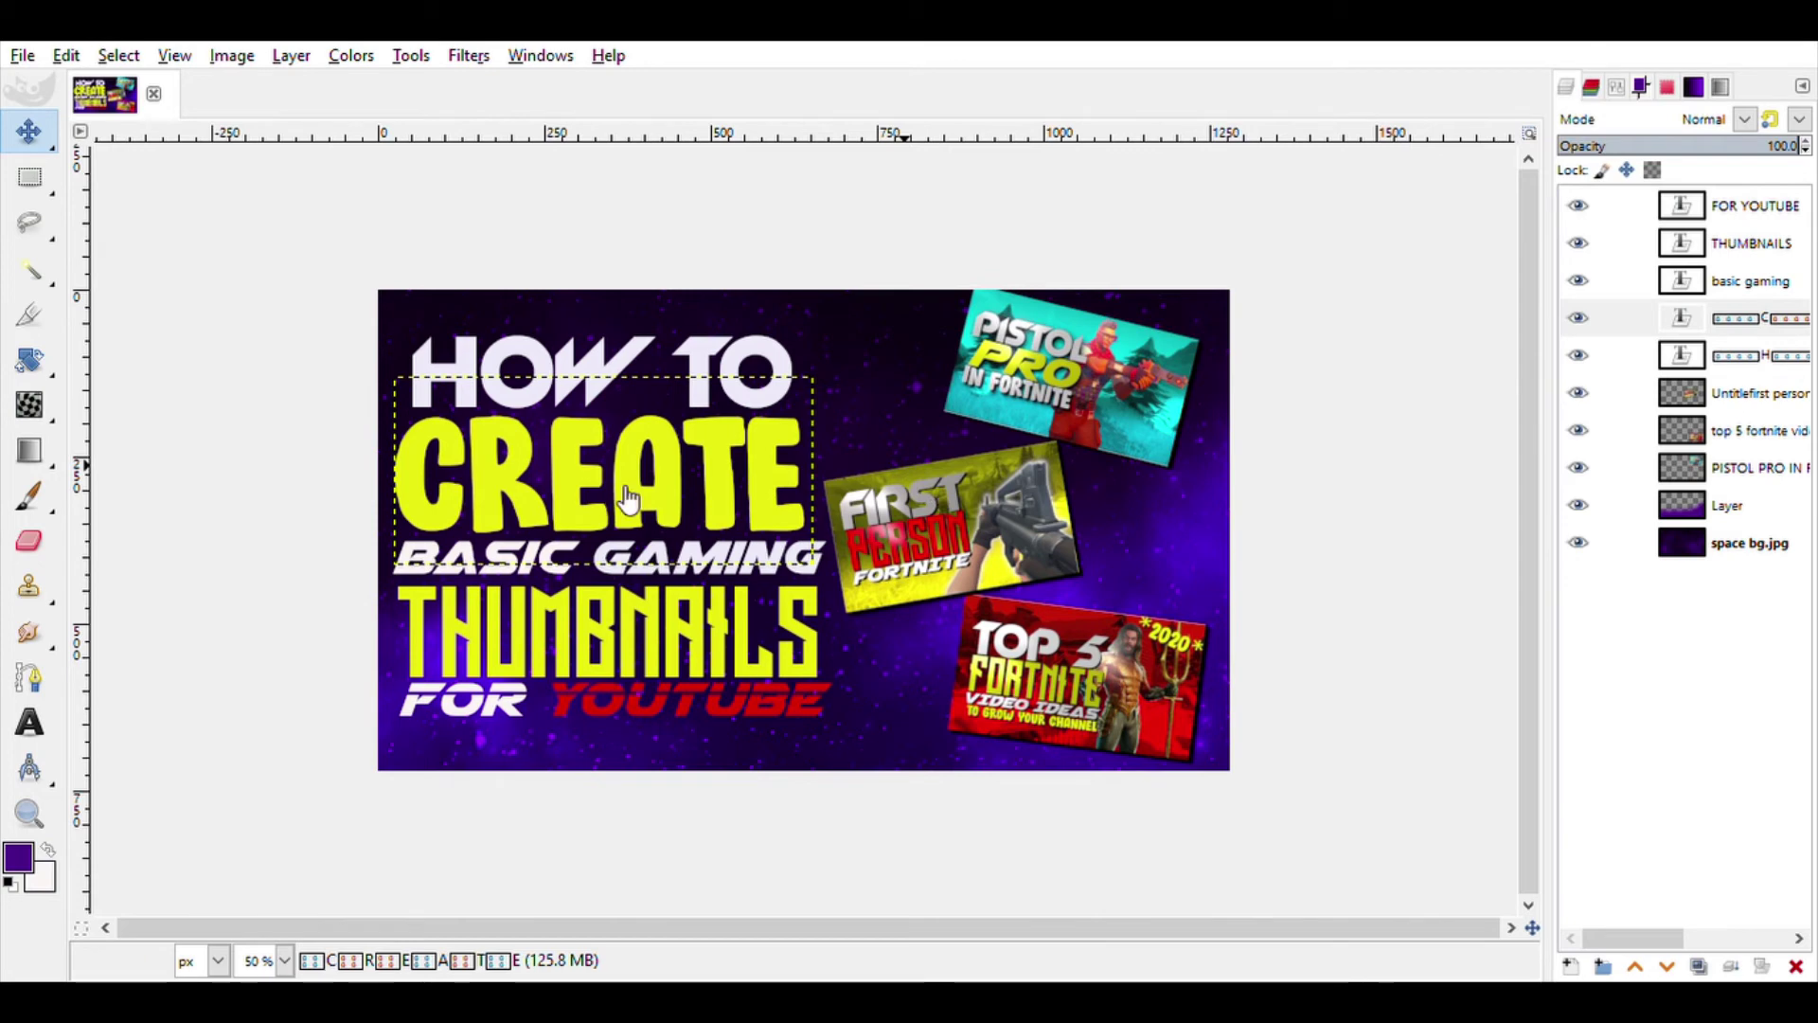
Apply a lighting filter to the CREATE text layer and repeat it on the HOW TO layer.
left_click(1160, 778)
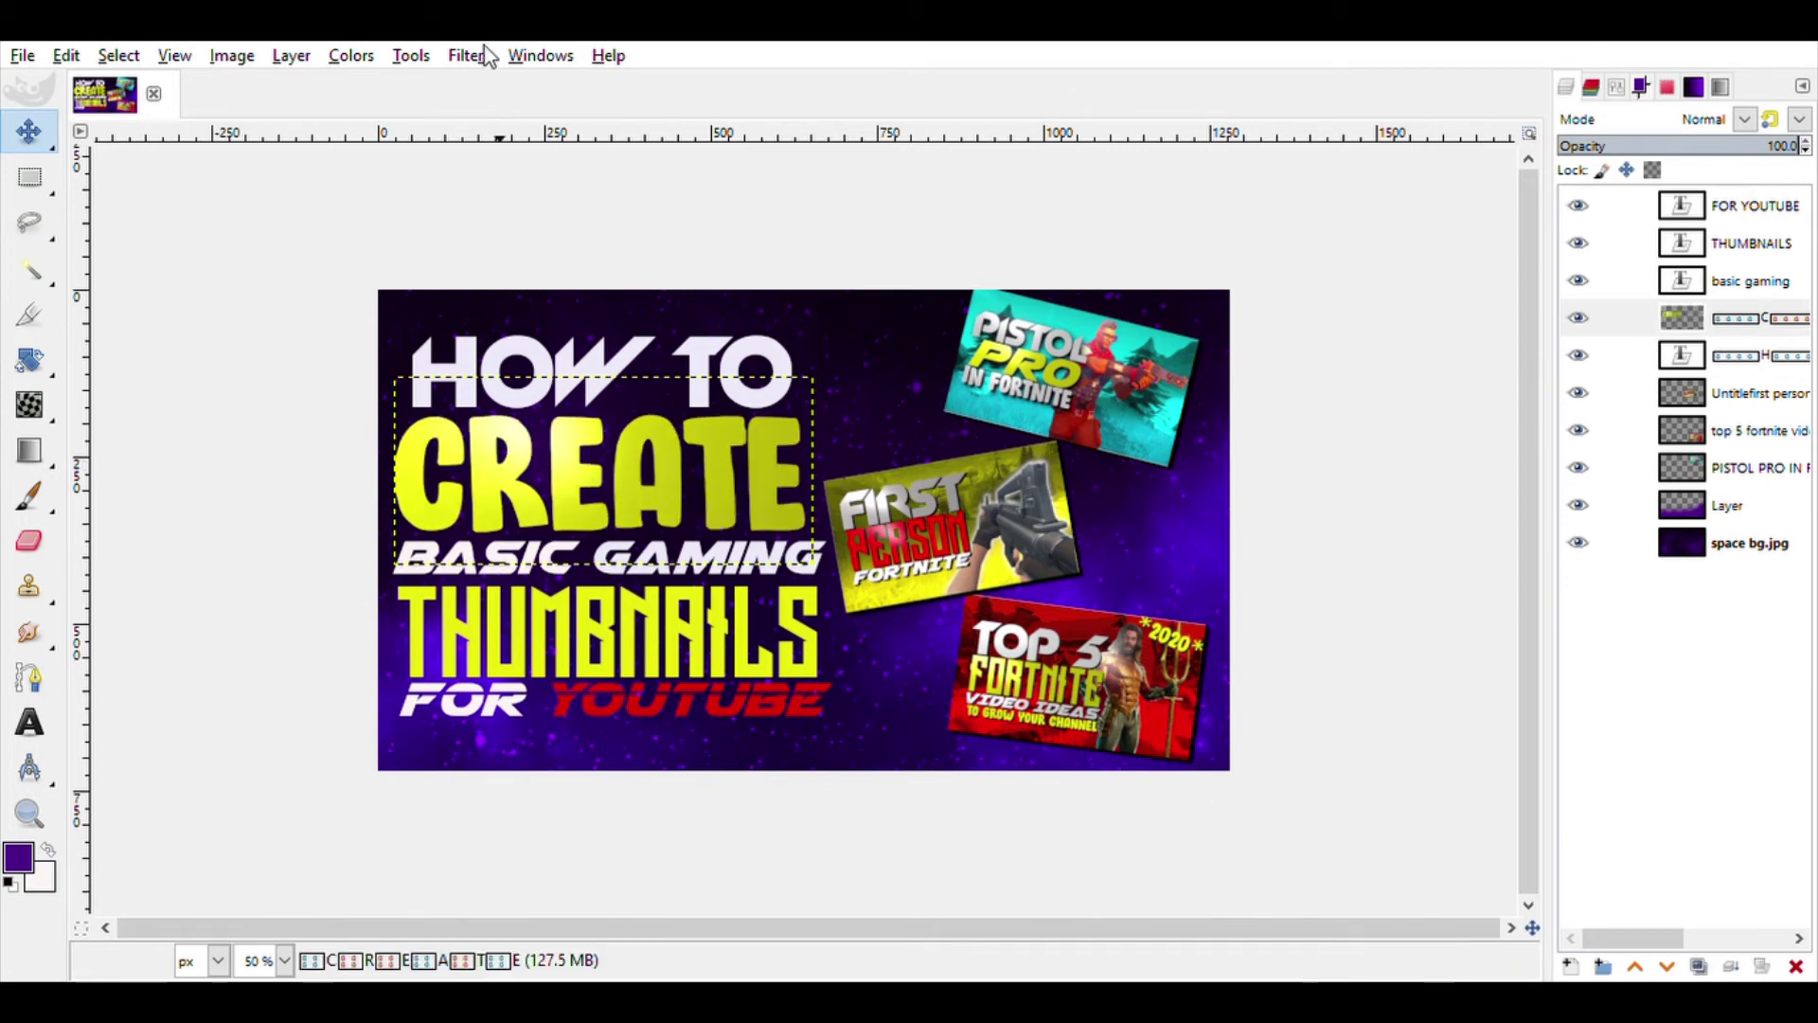
left_click(1716, 359)
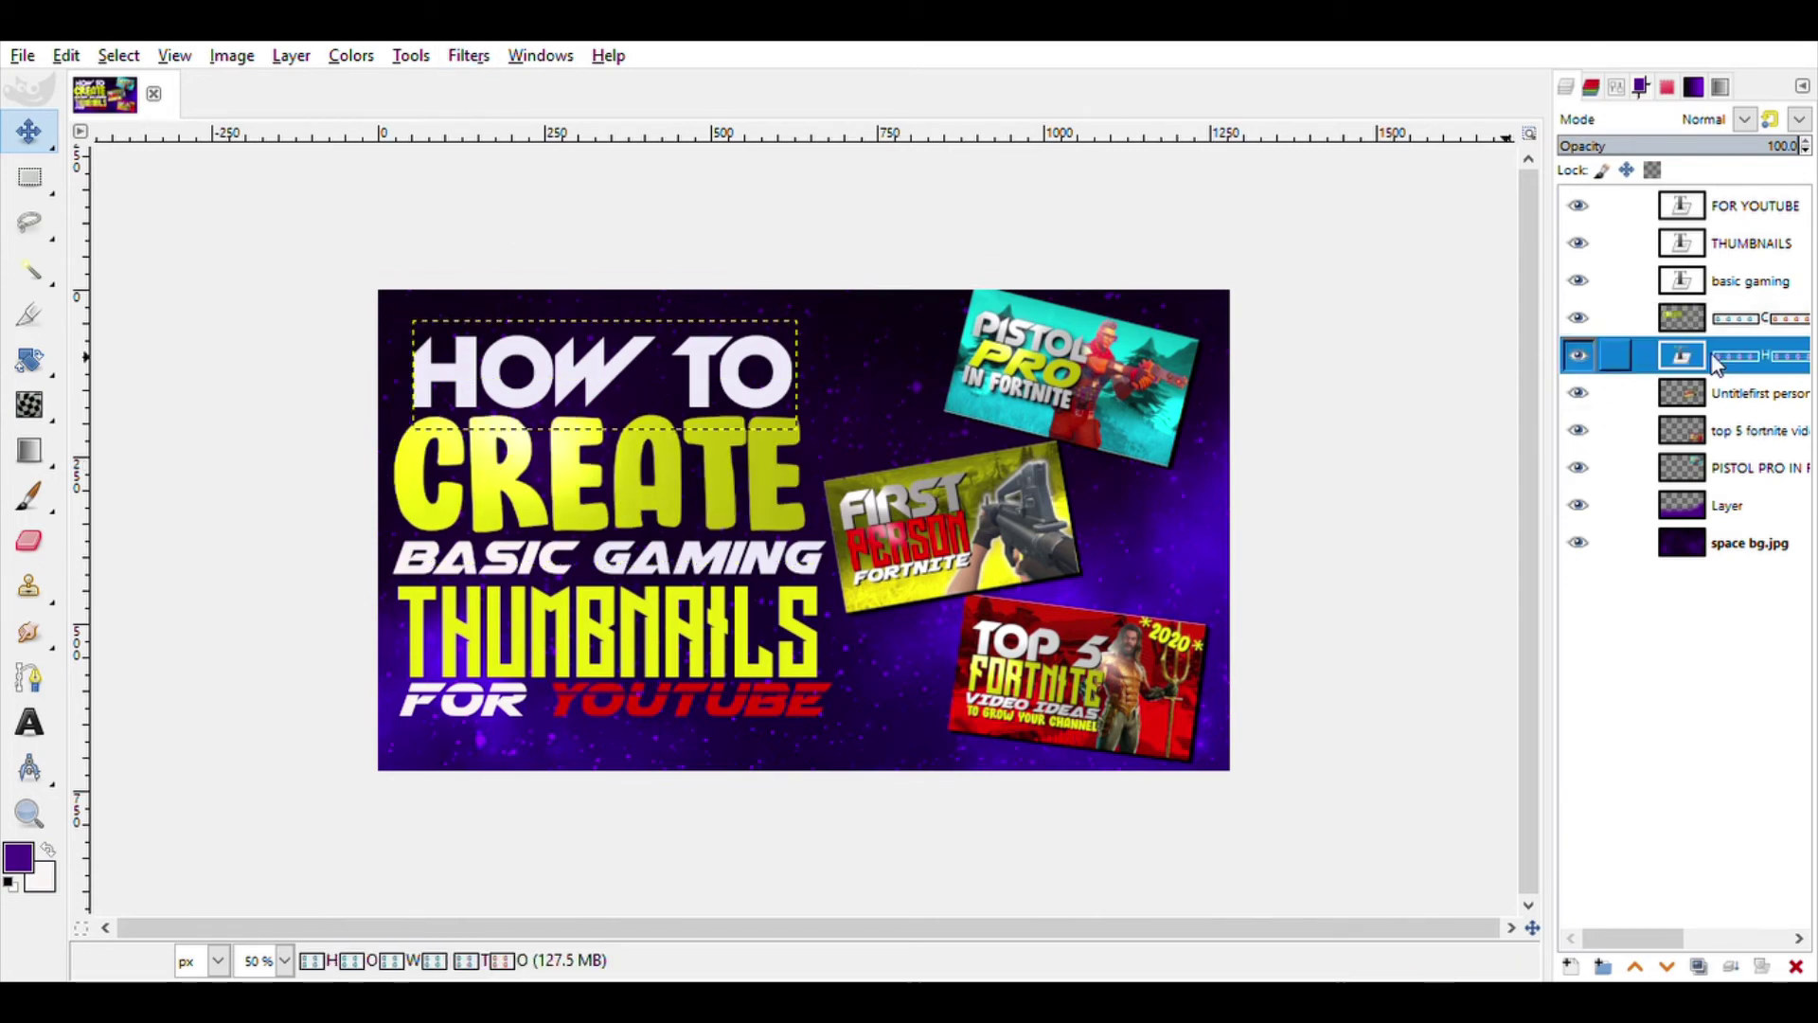
key("ctrl+f")
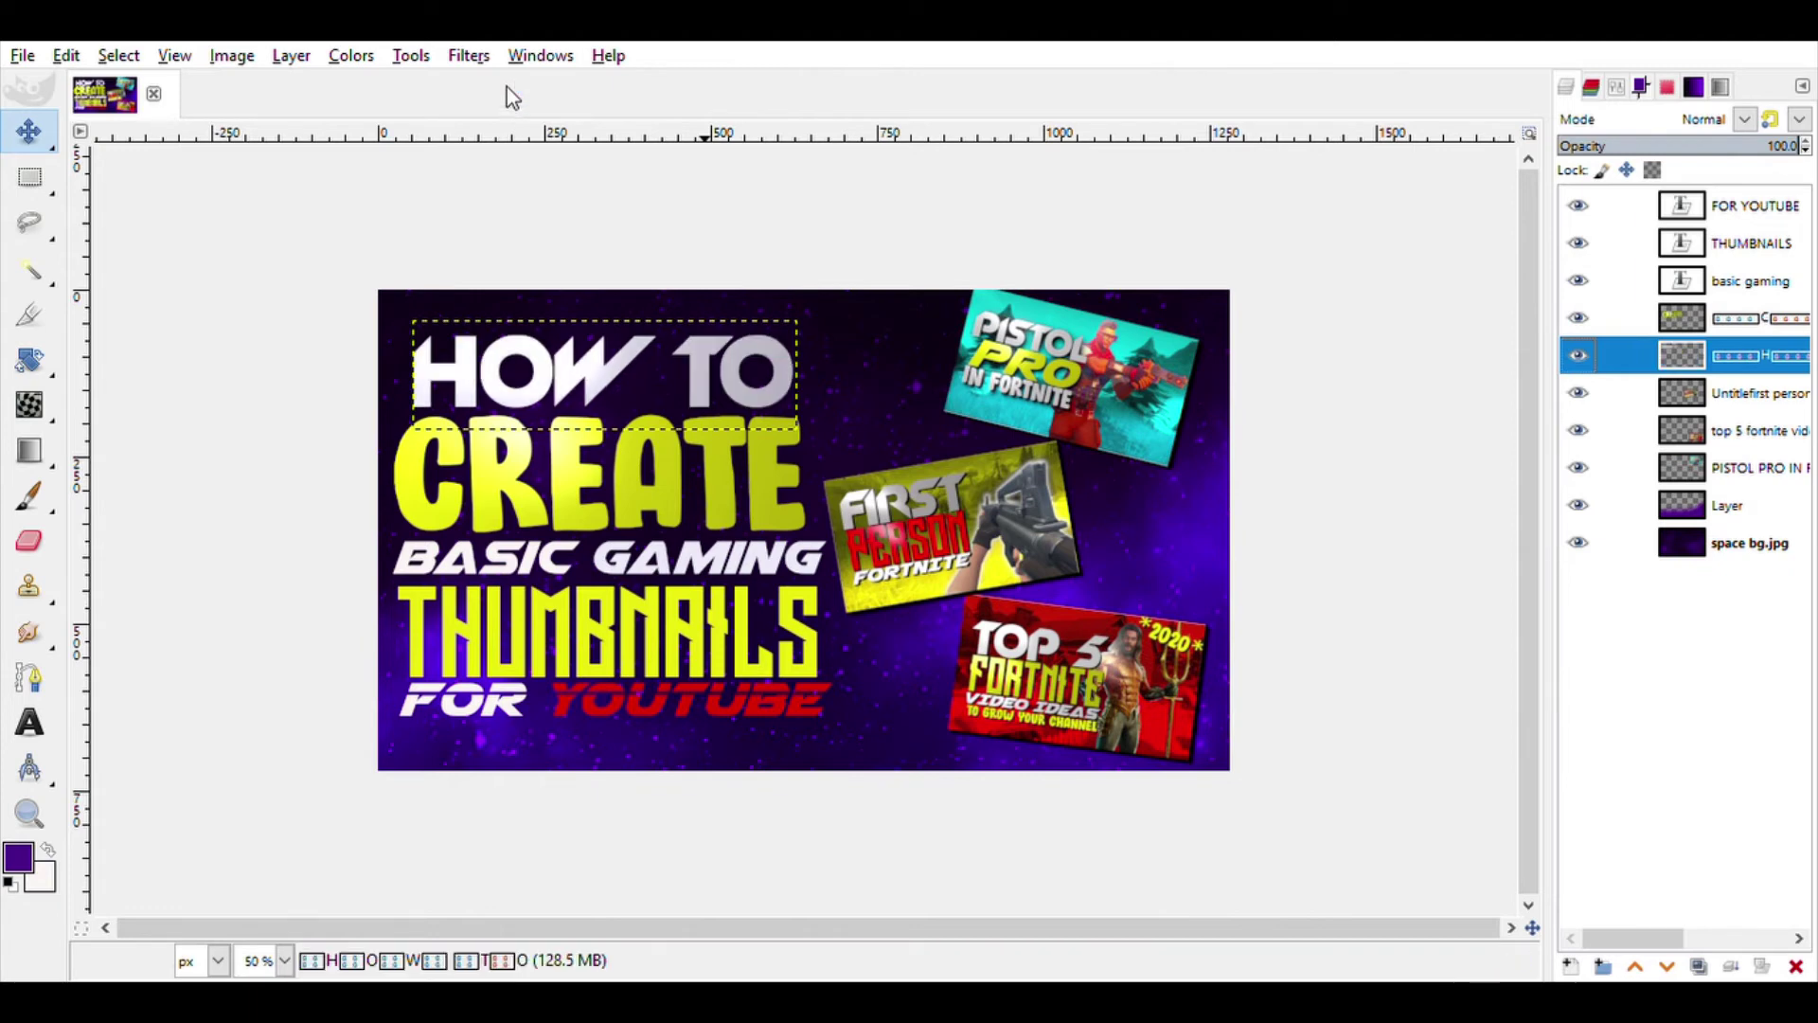
Rerun the last filter with the same settings on the basic gaming, THUMBNAILS and FOR YOUTUBE text layers.
left_click(1683, 280)
left_click(491, 58)
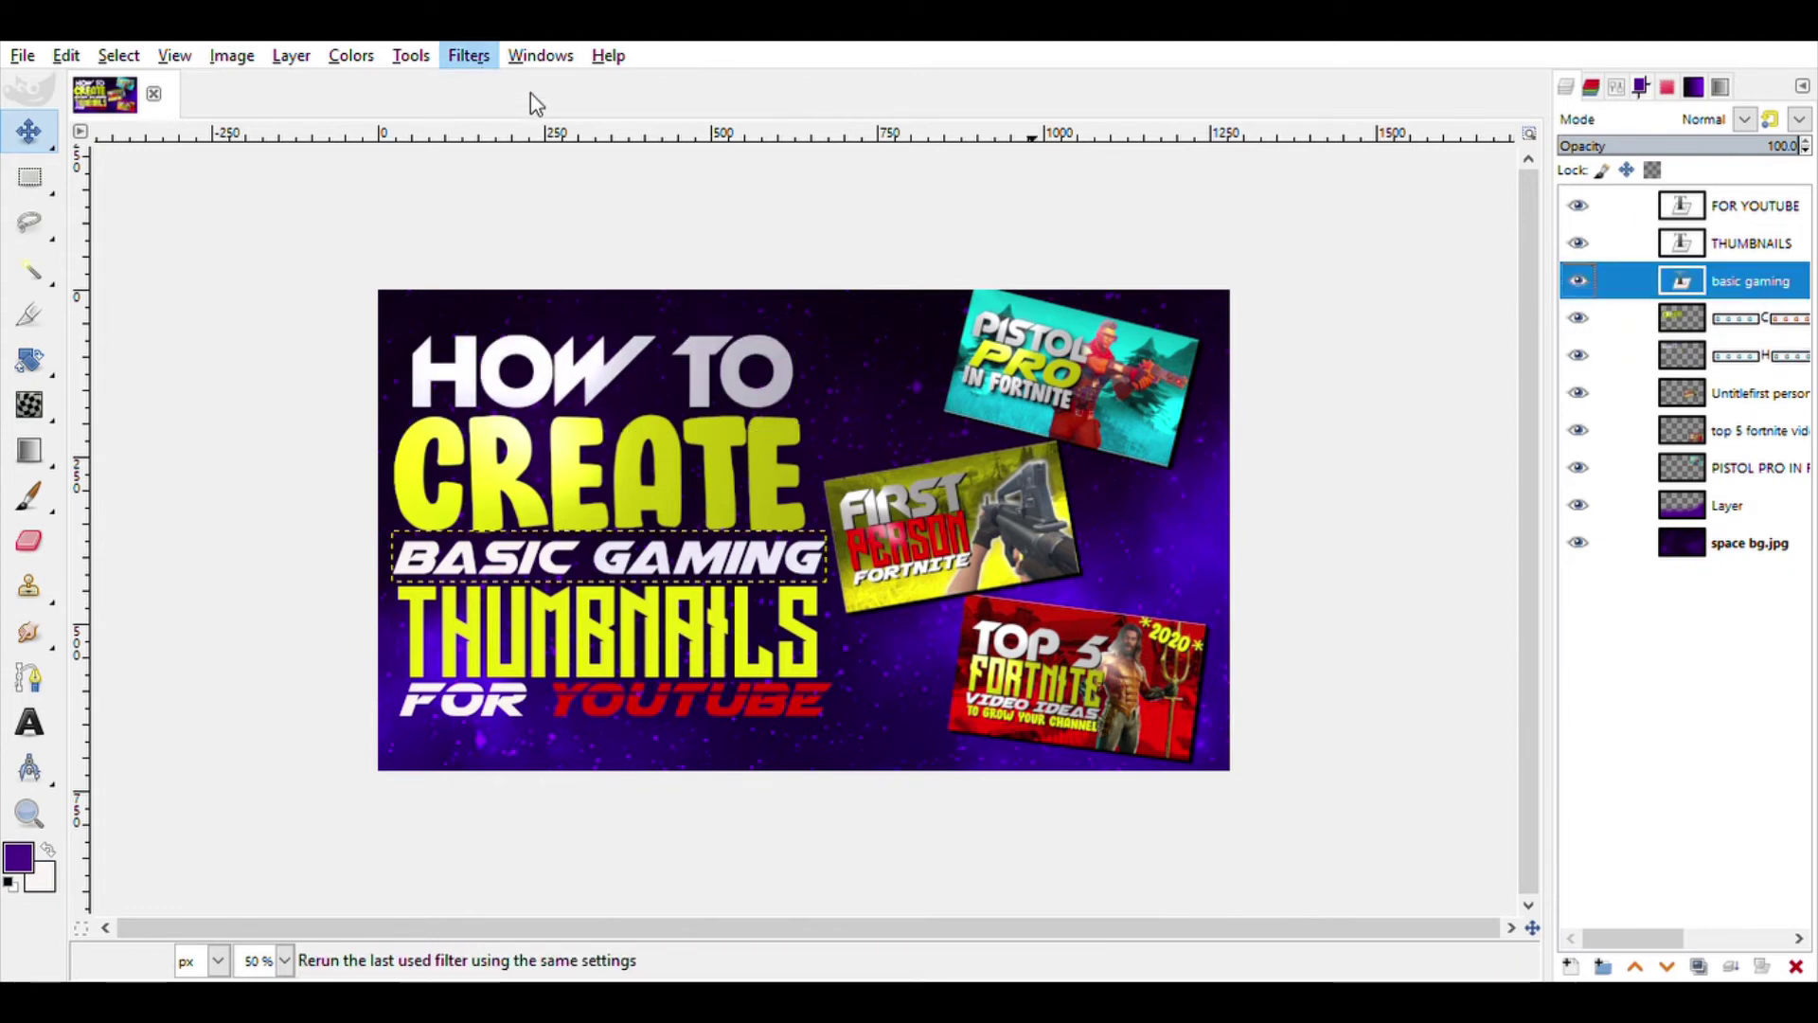
key("Page_Up")
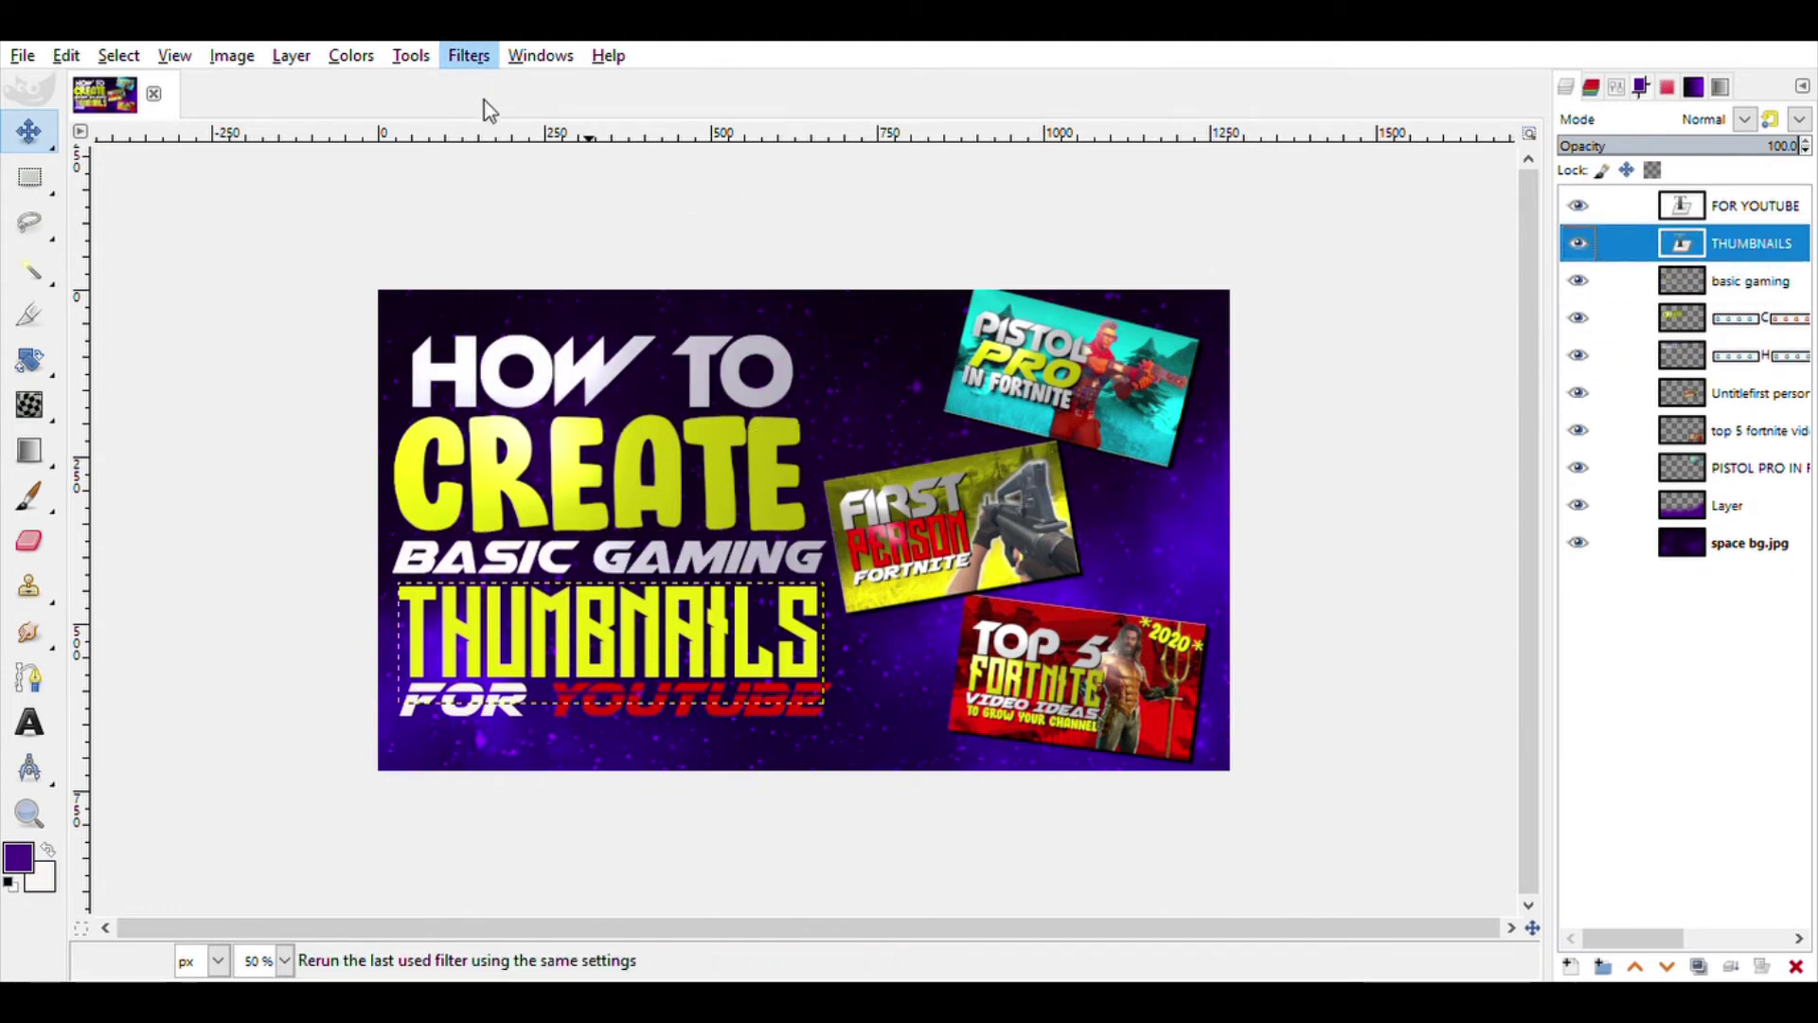
key("ctrl+f")
left_click(1703, 208)
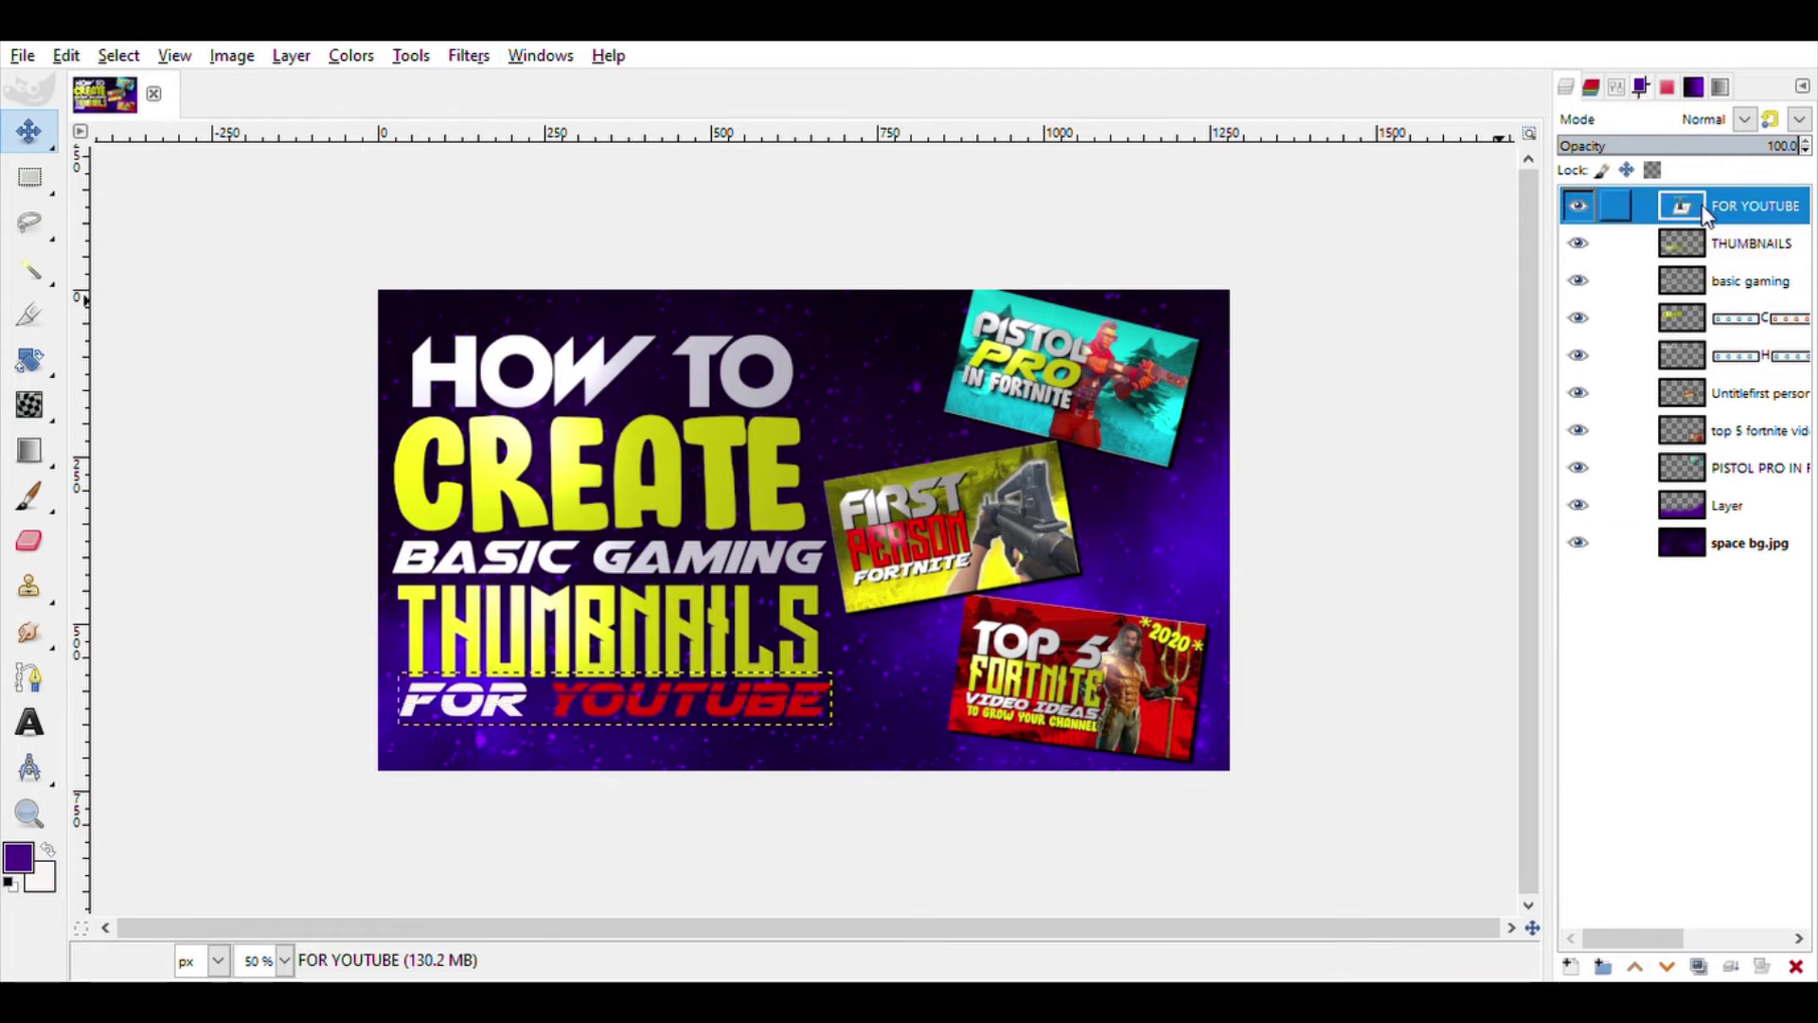
key("ctrl+f")
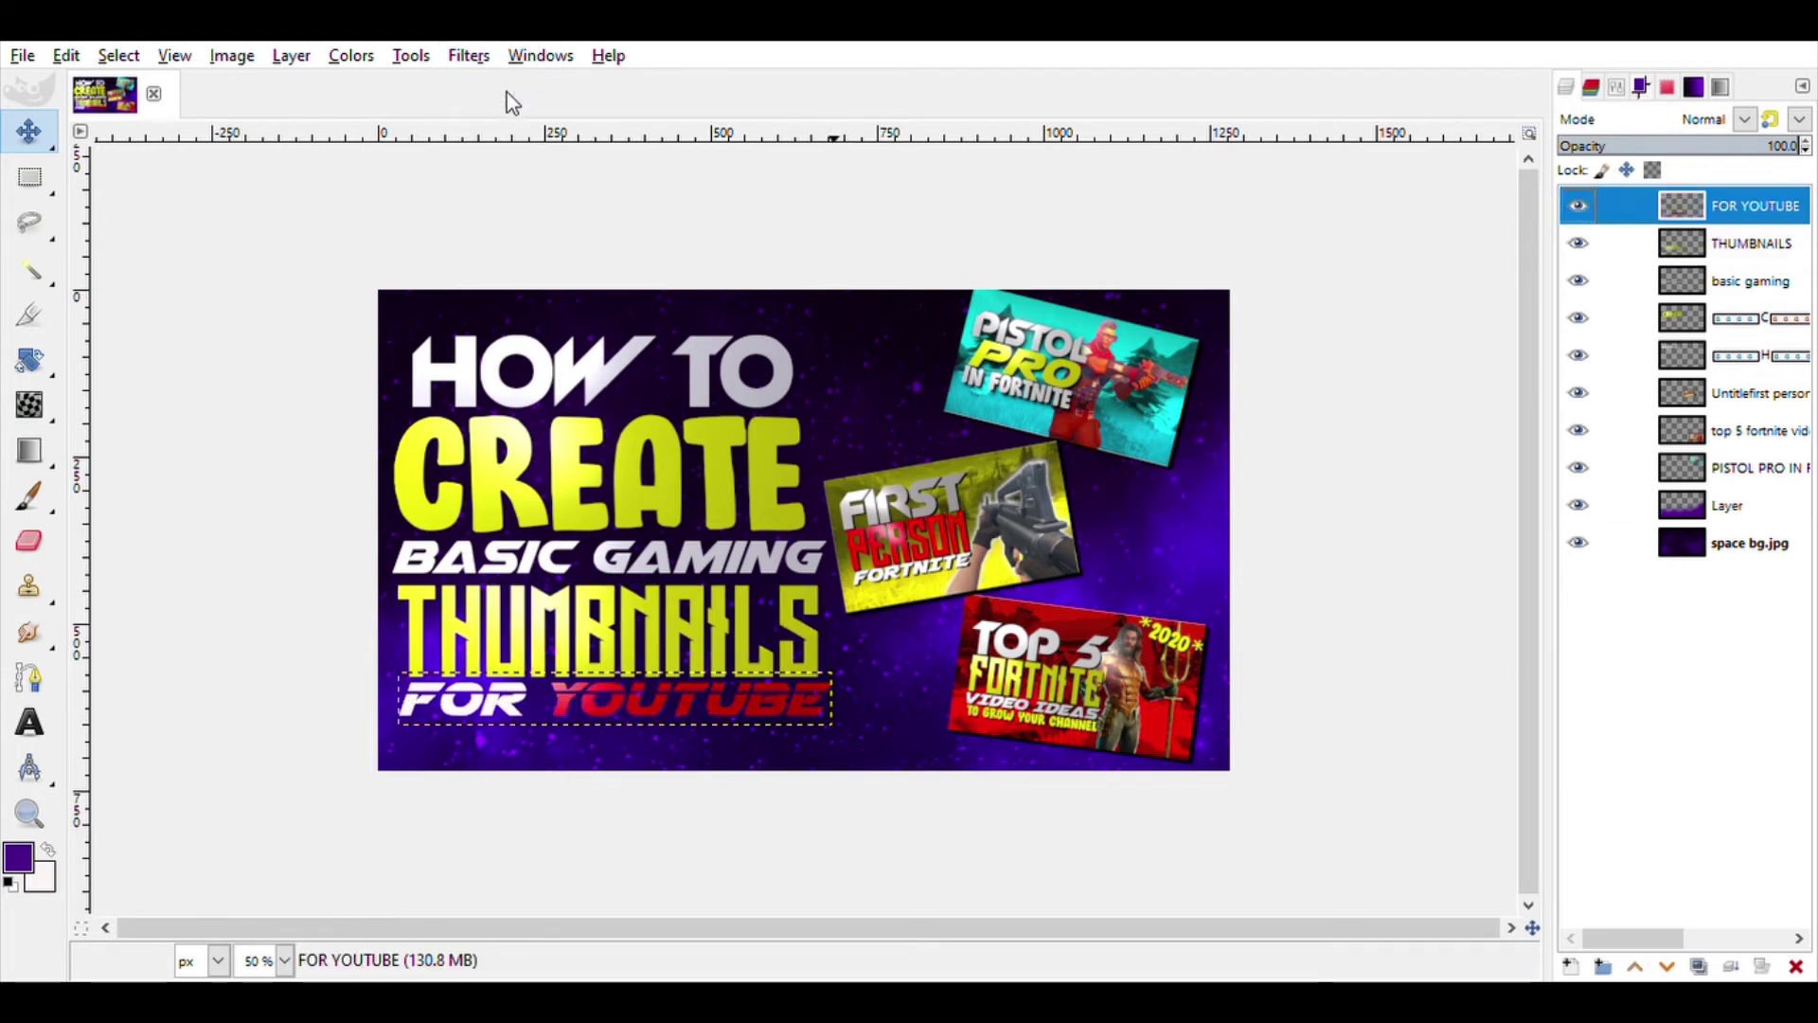
Rerun the last lighting filter on the PISTOL PRO, top 5 Fortnite and first person example thumbnail layers.
left_click(1610, 466)
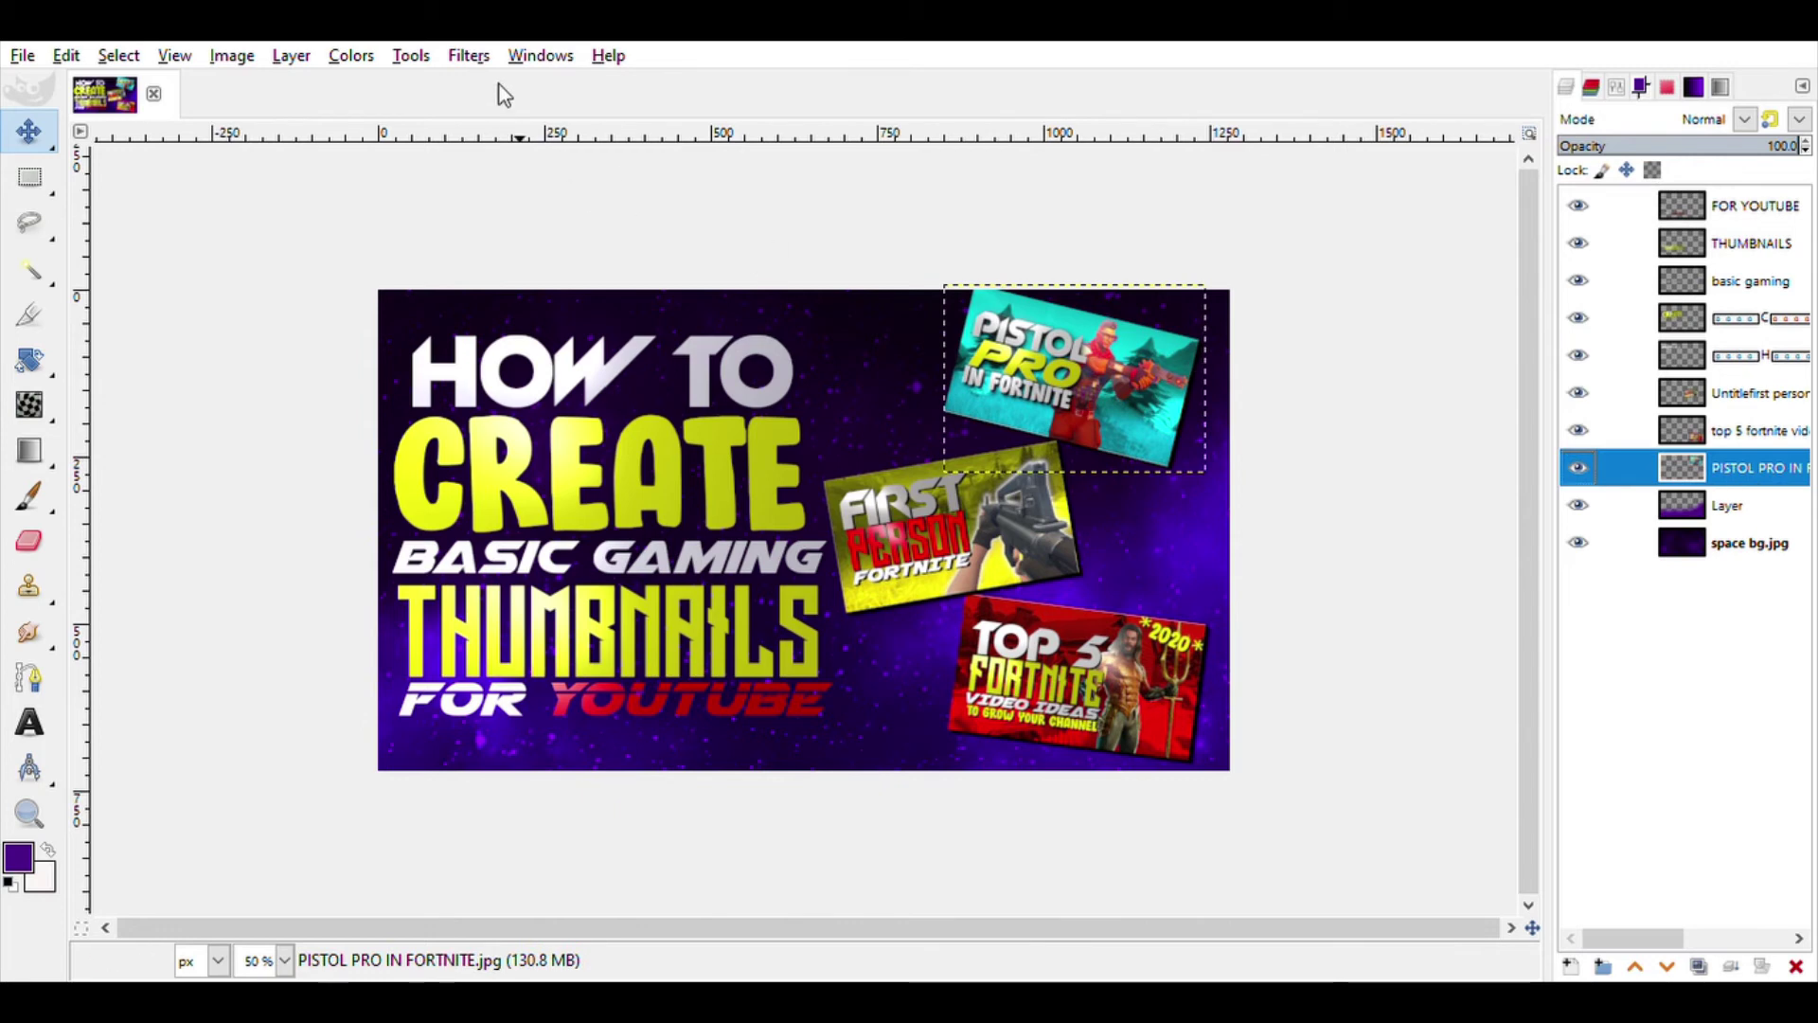
left_click(1740, 431)
key("ctrl+f")
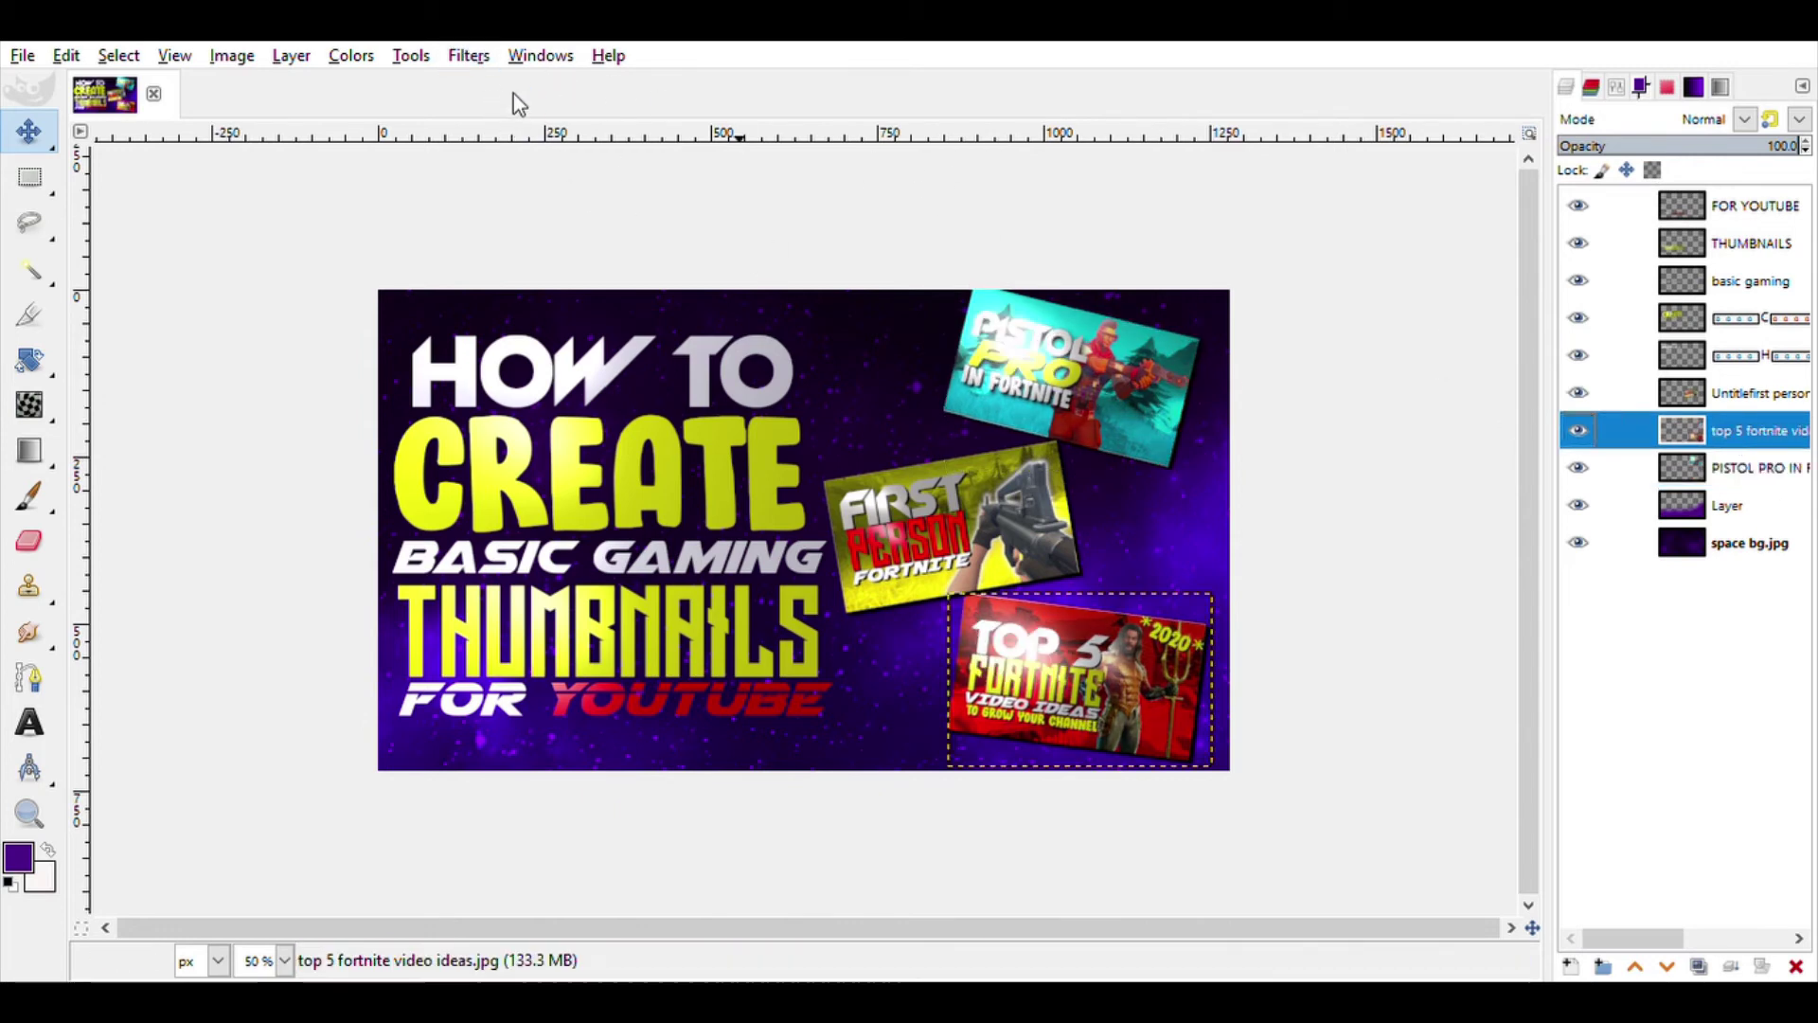
left_click(1782, 480)
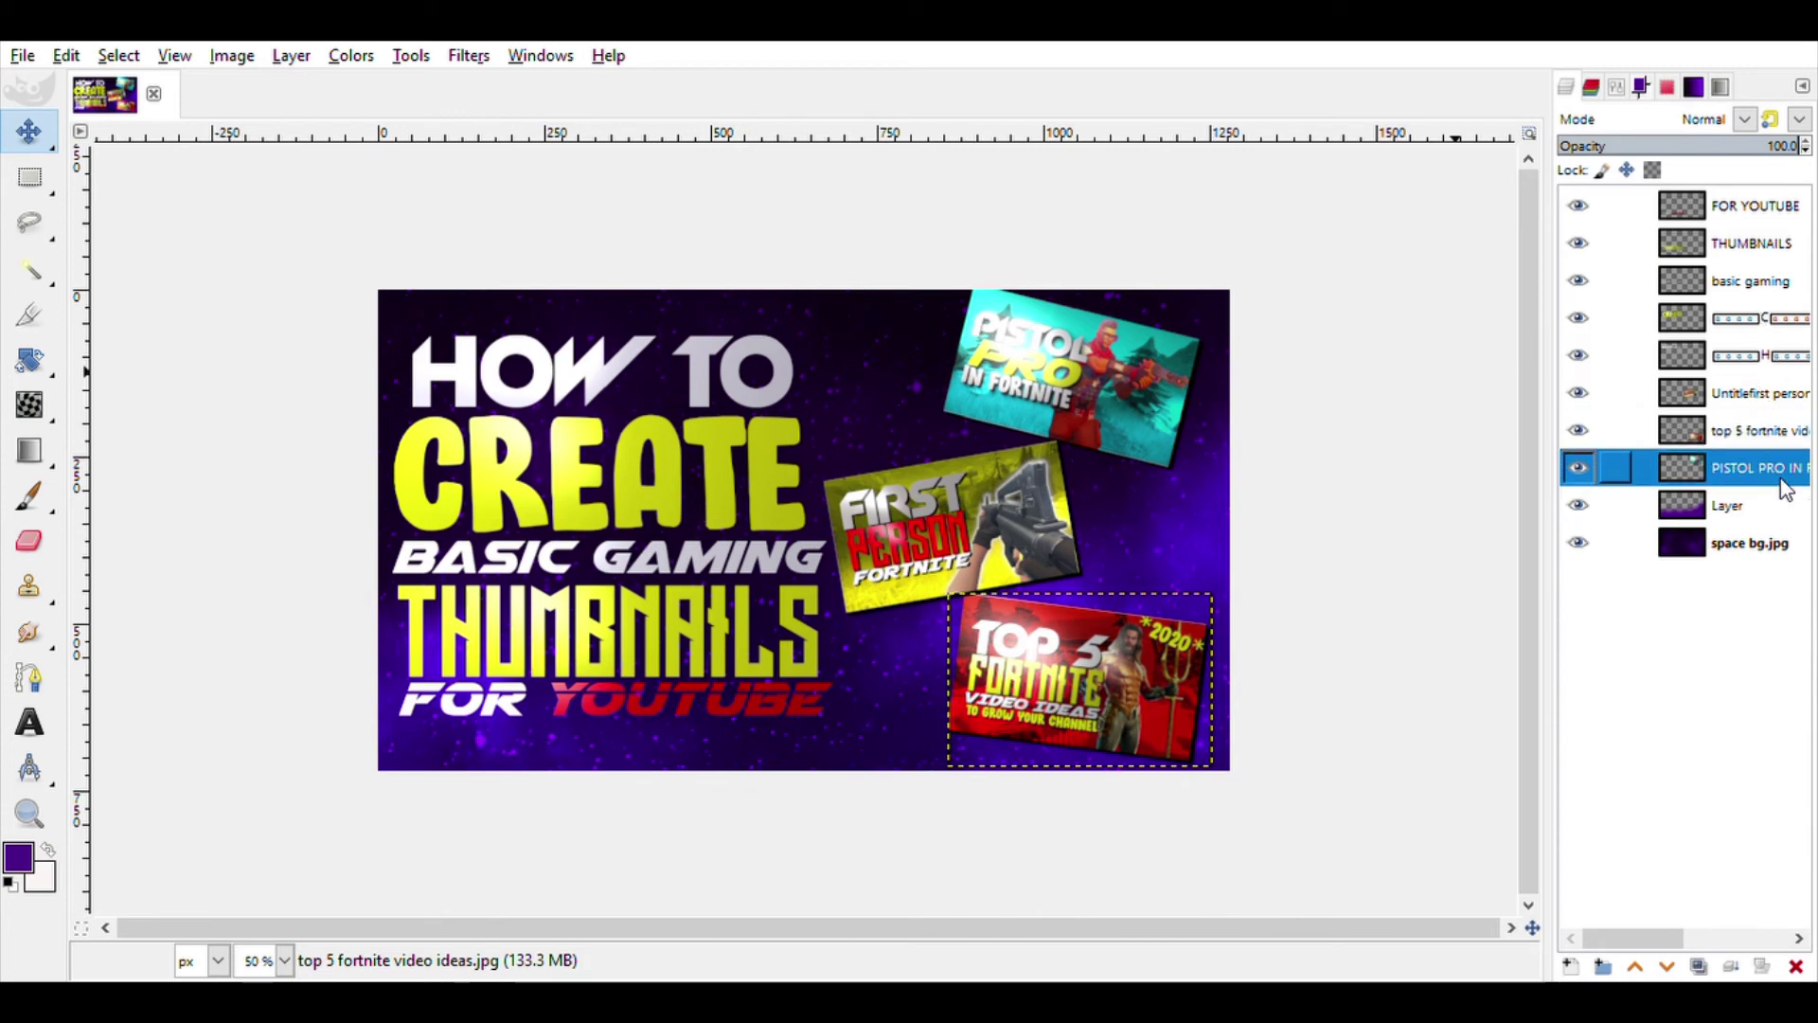
left_click(1695, 392)
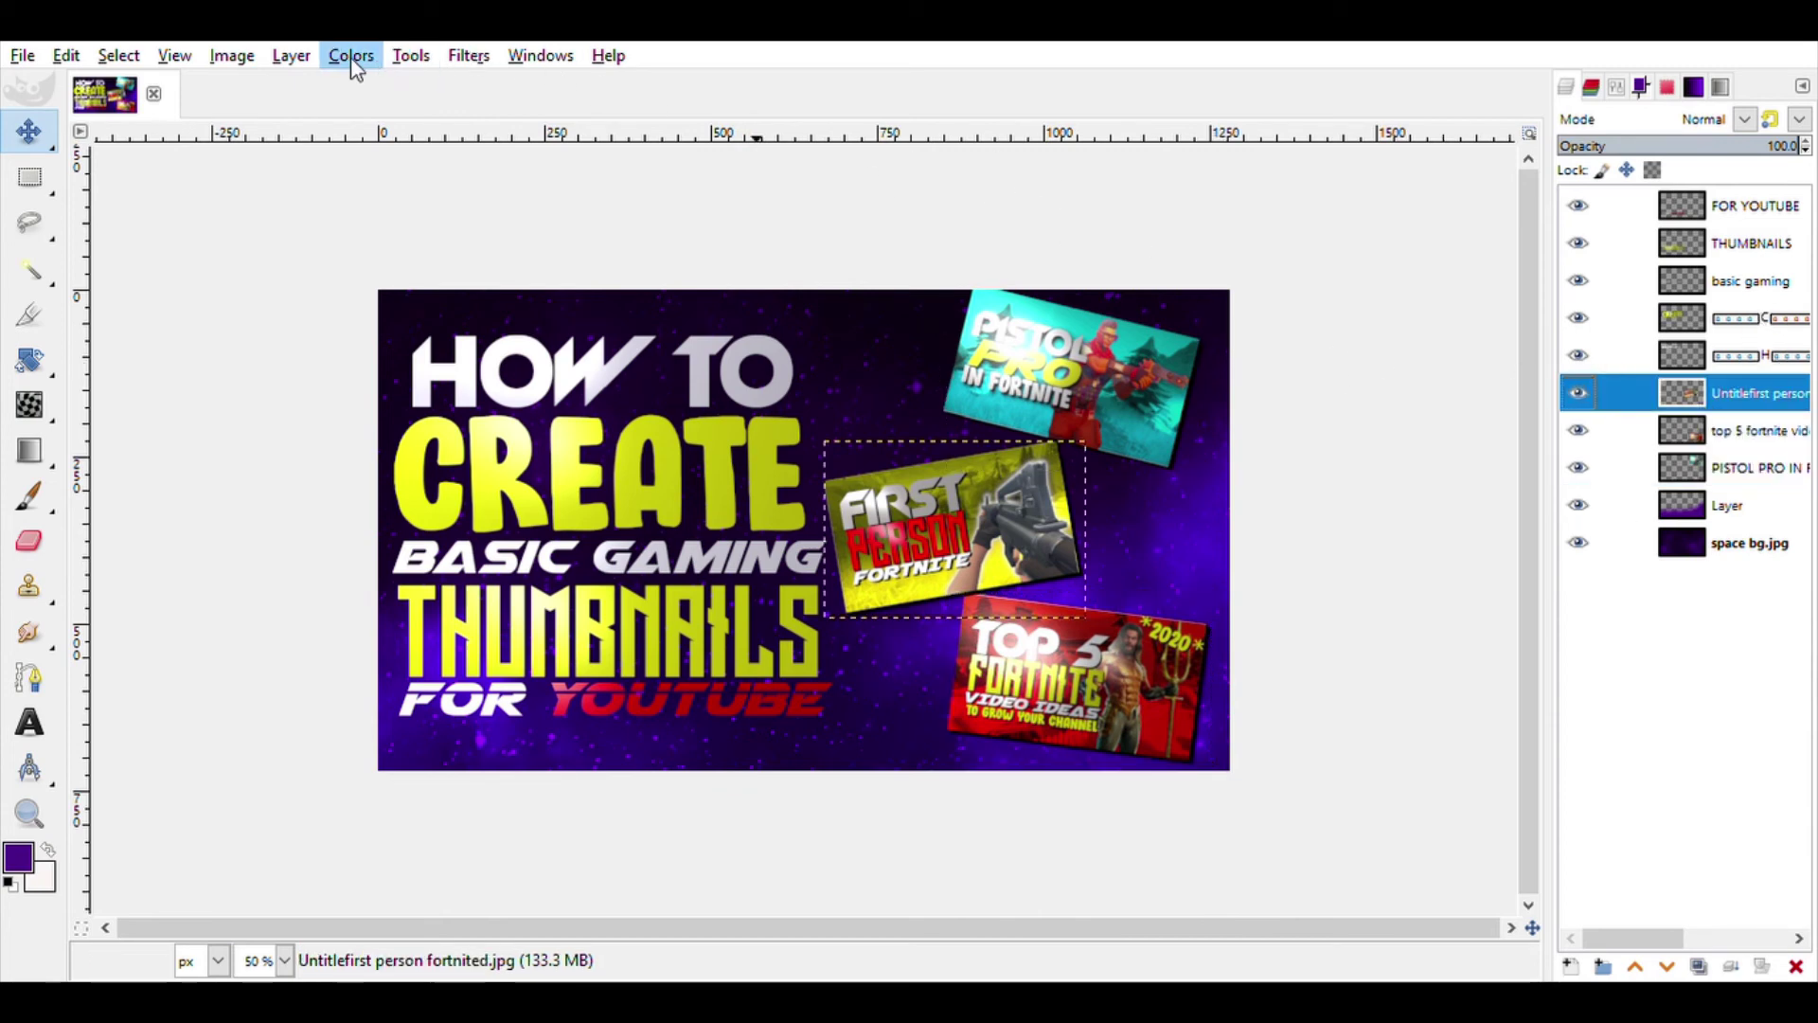
key("ctrl+f")
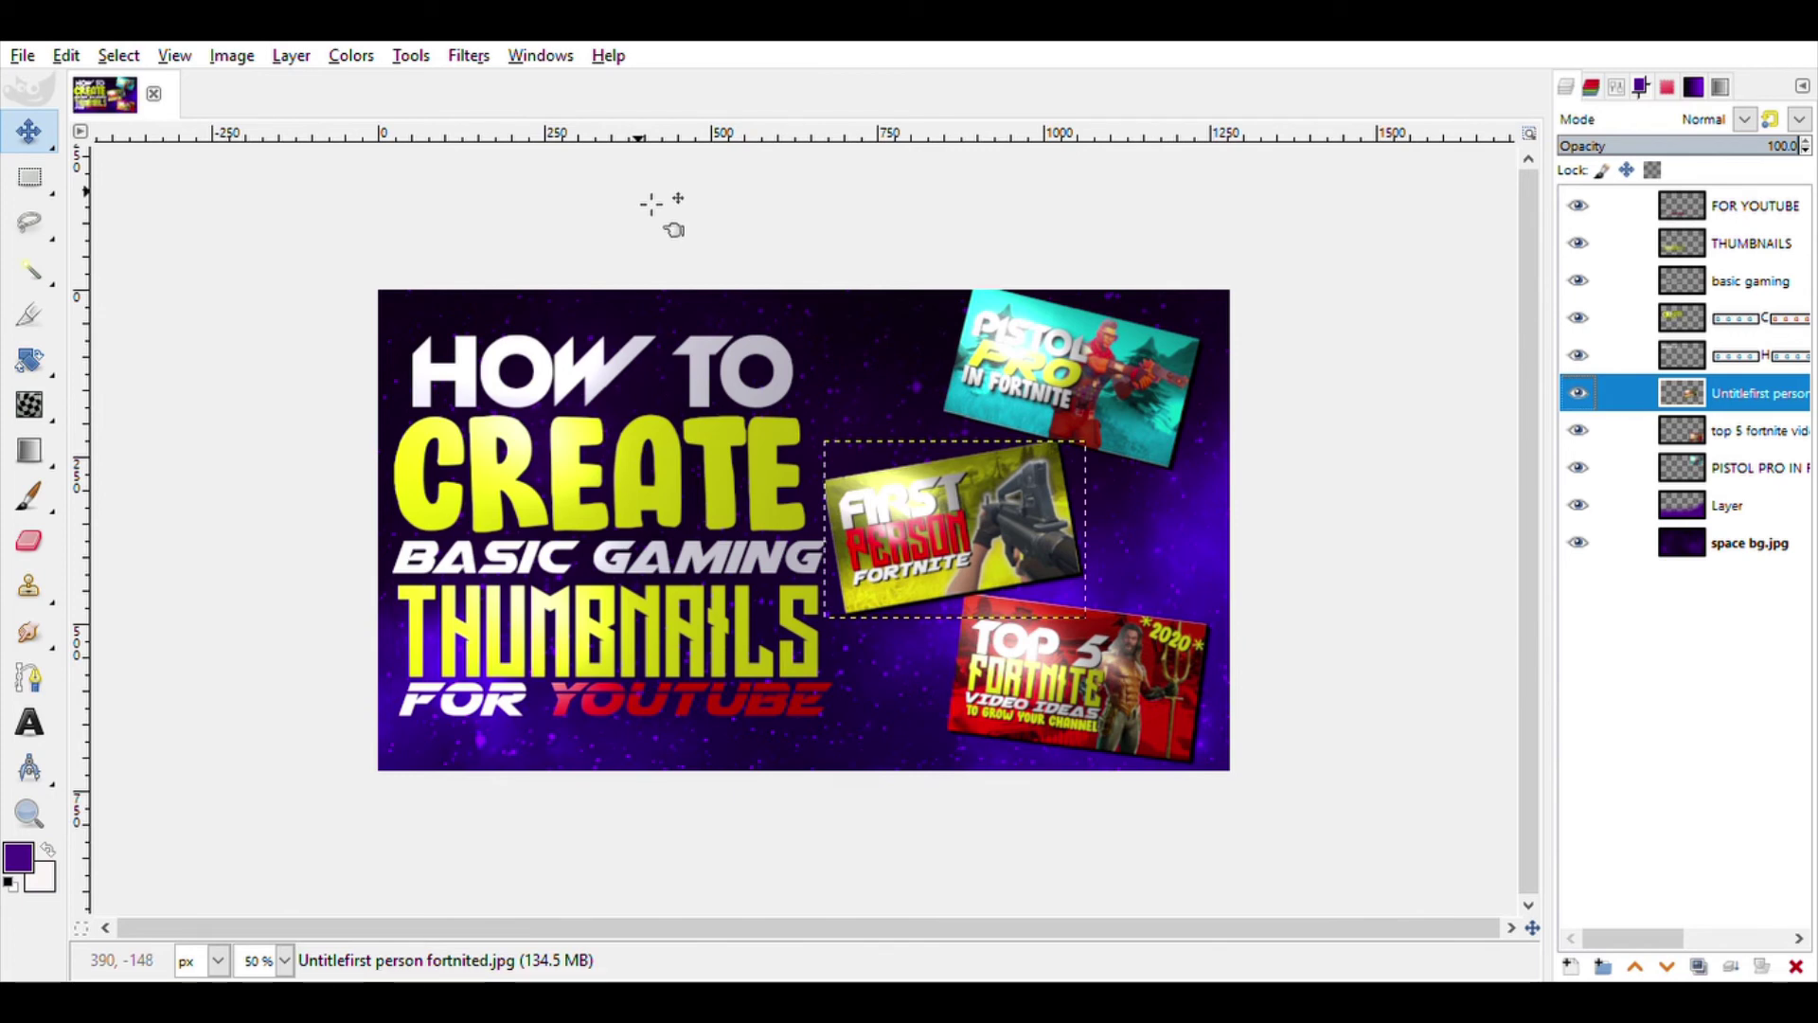
Select the HOW TO letters on their own layer with Fuzzy Select and apply a drop shadow filter to them.
left_click(1743, 355)
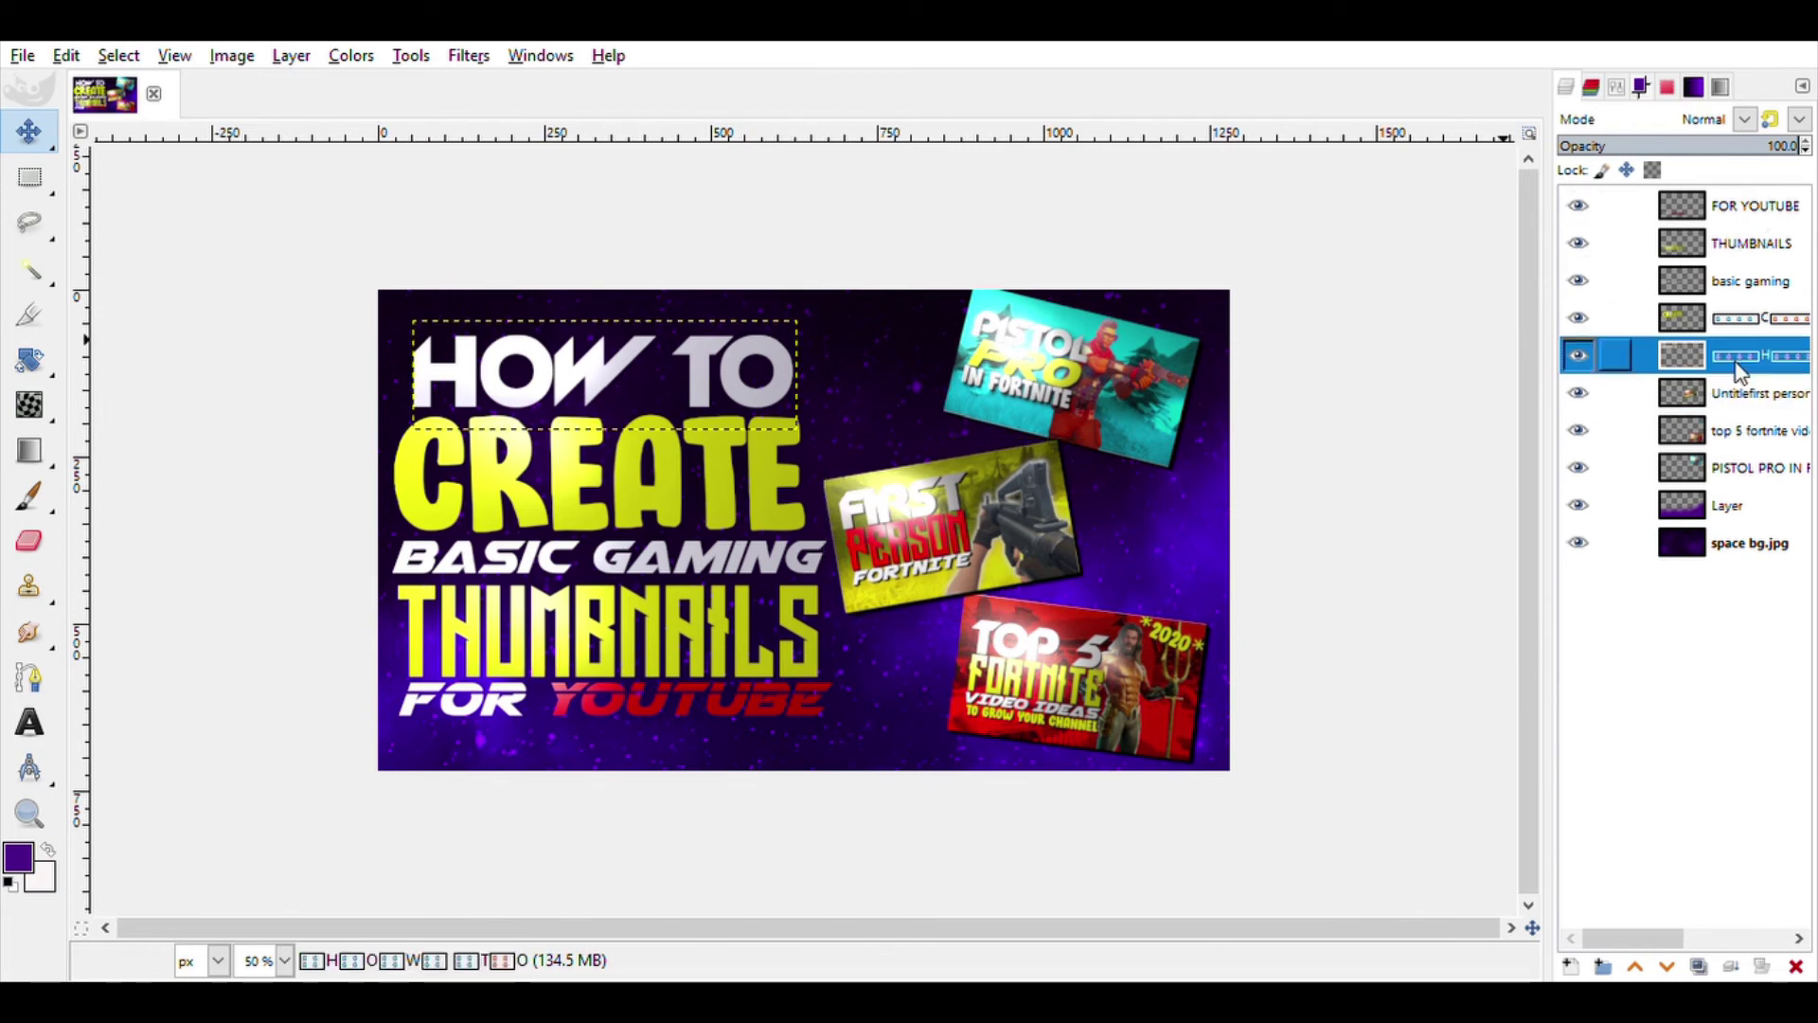
left_click(732, 391)
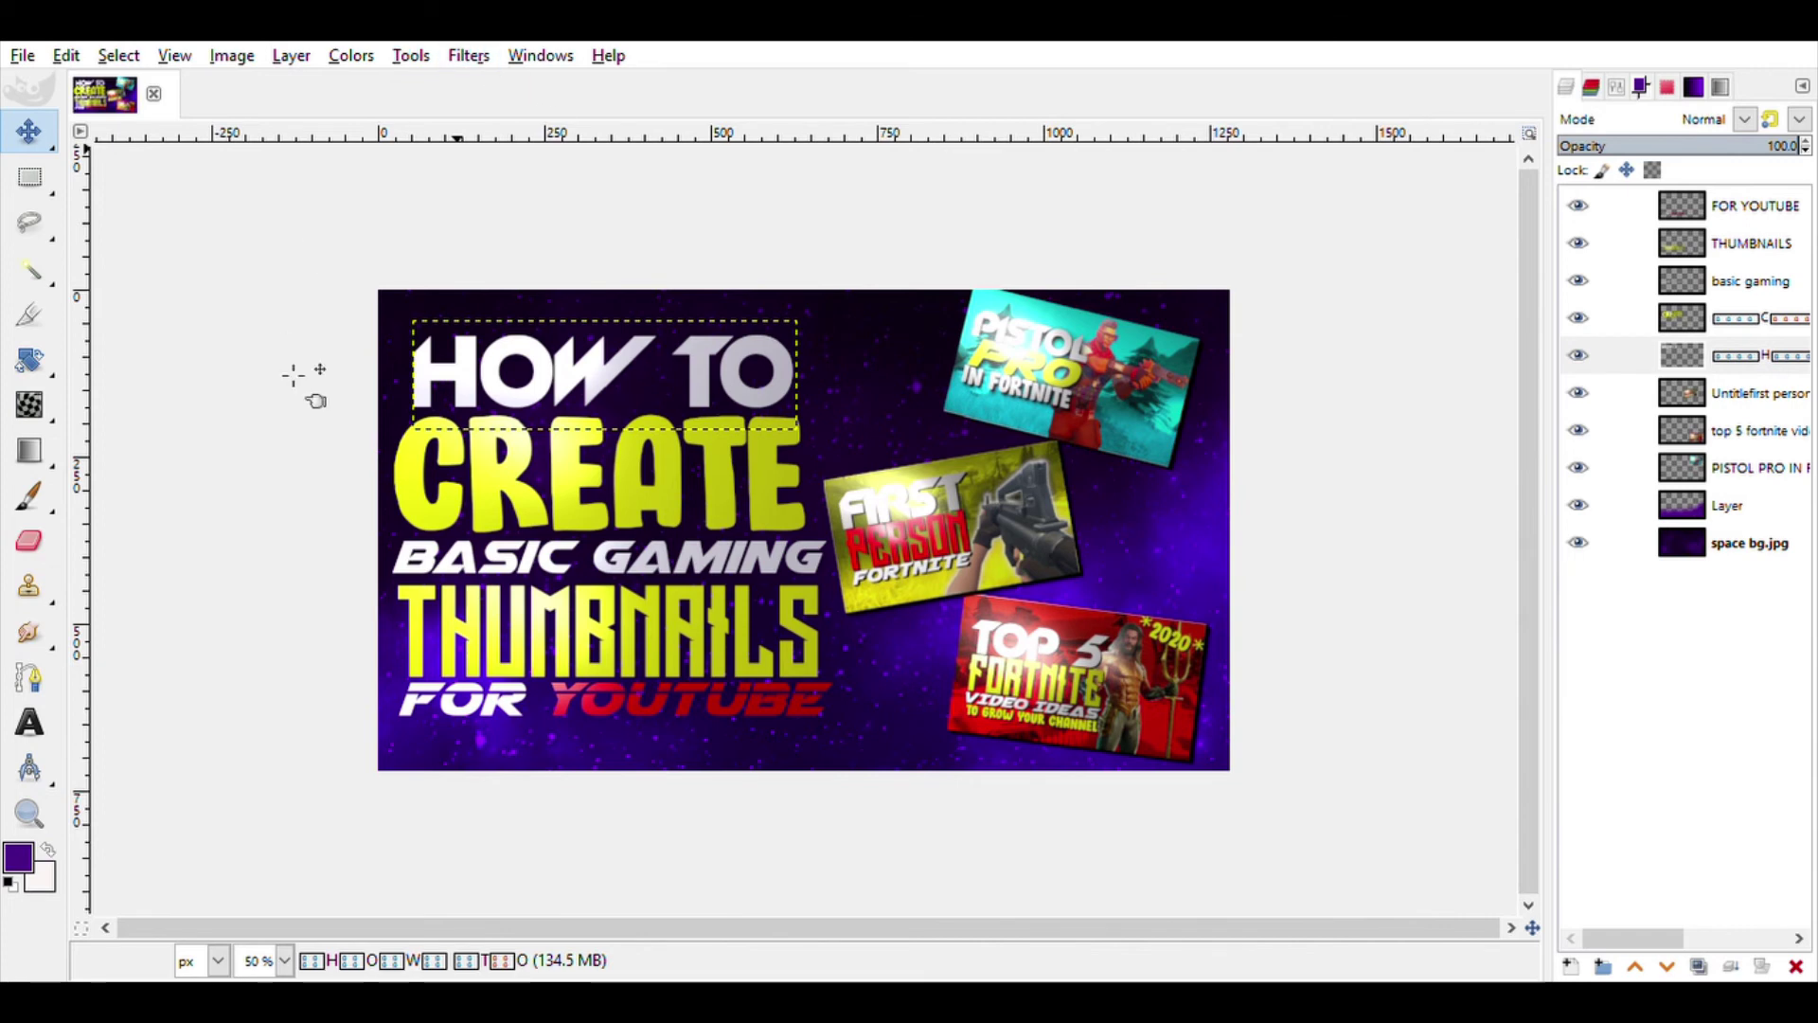
left_click(29, 269)
left_click(546, 372)
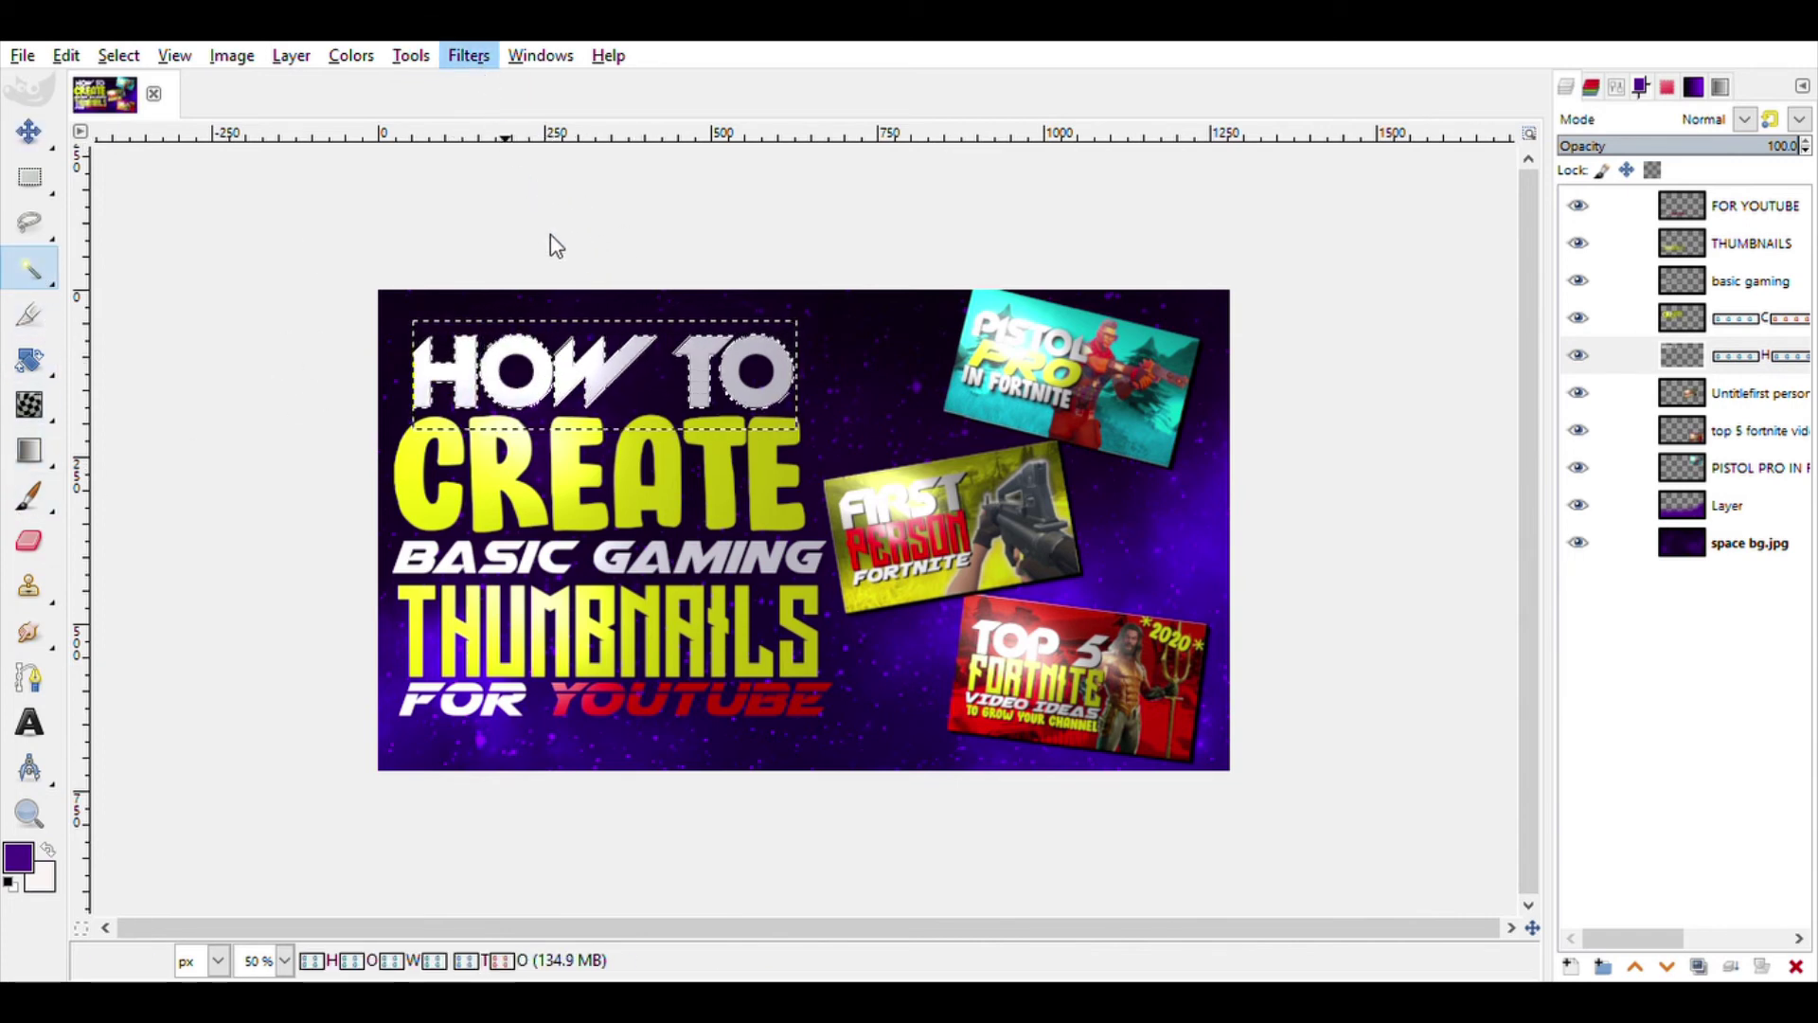
left_click(915, 483)
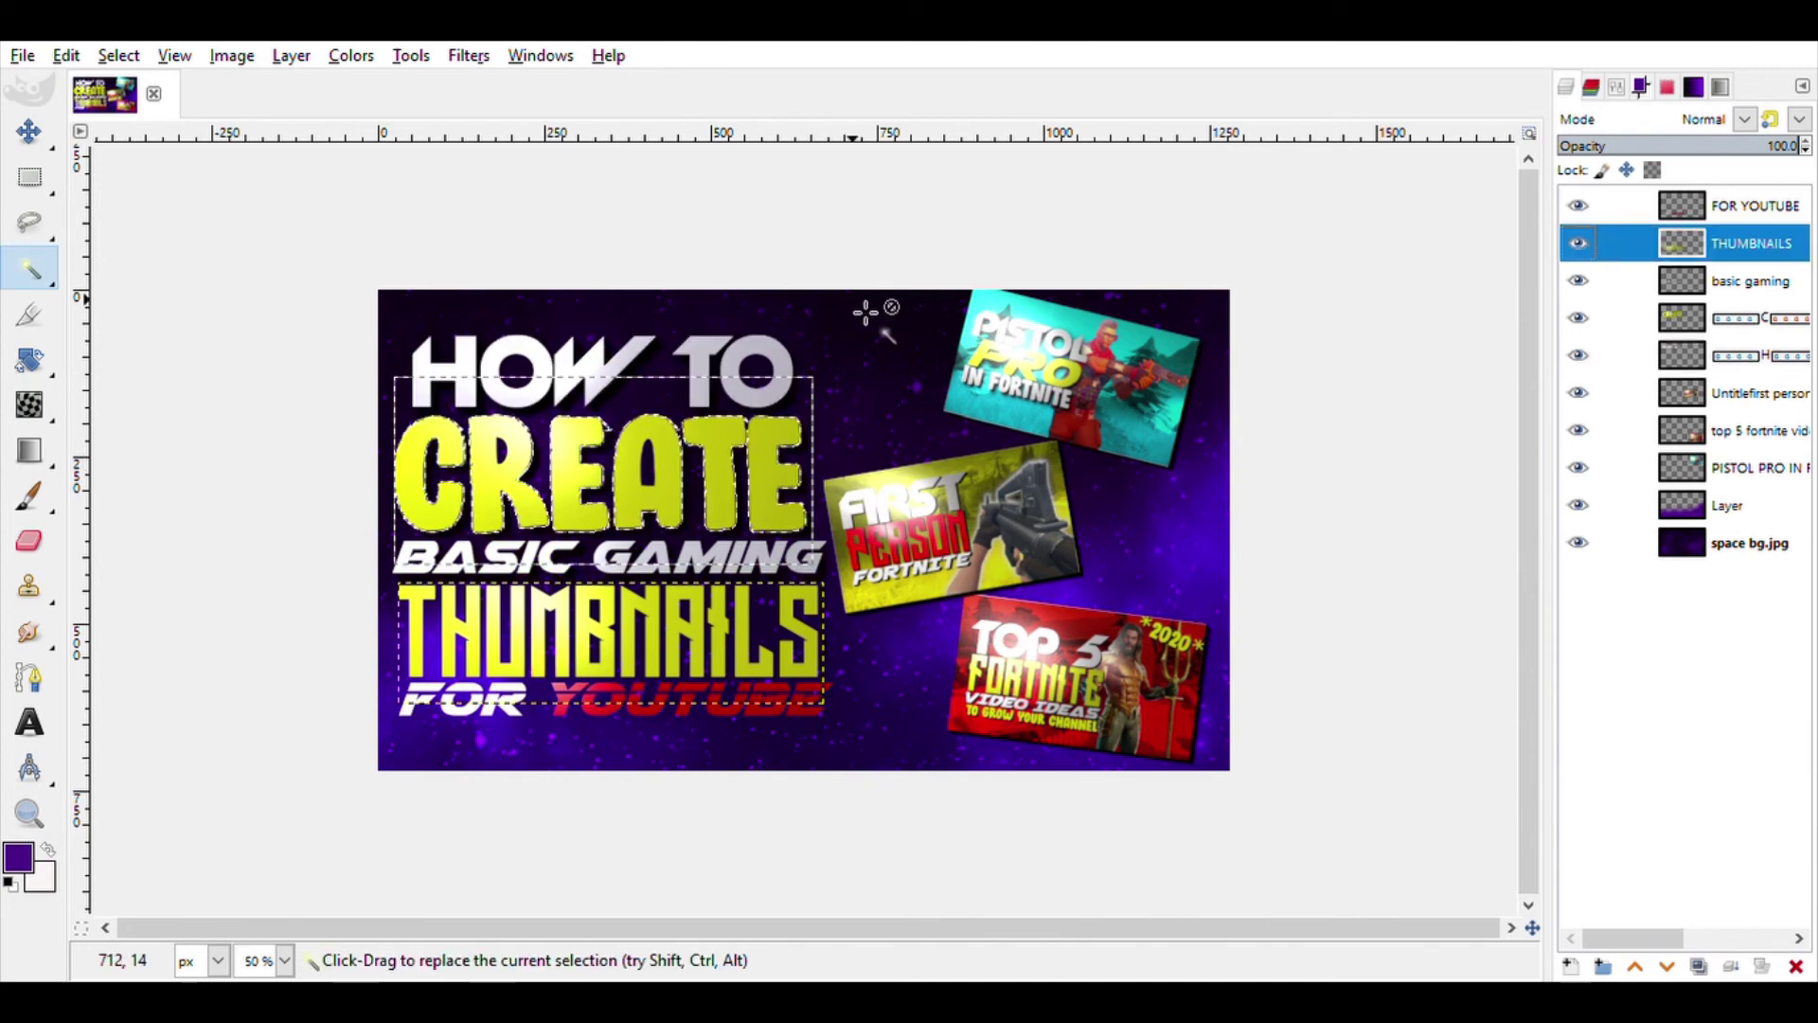
Select the THUMBNAILS letters by color area and give them the same shadow.
left_click(470, 56)
left_click(591, 512)
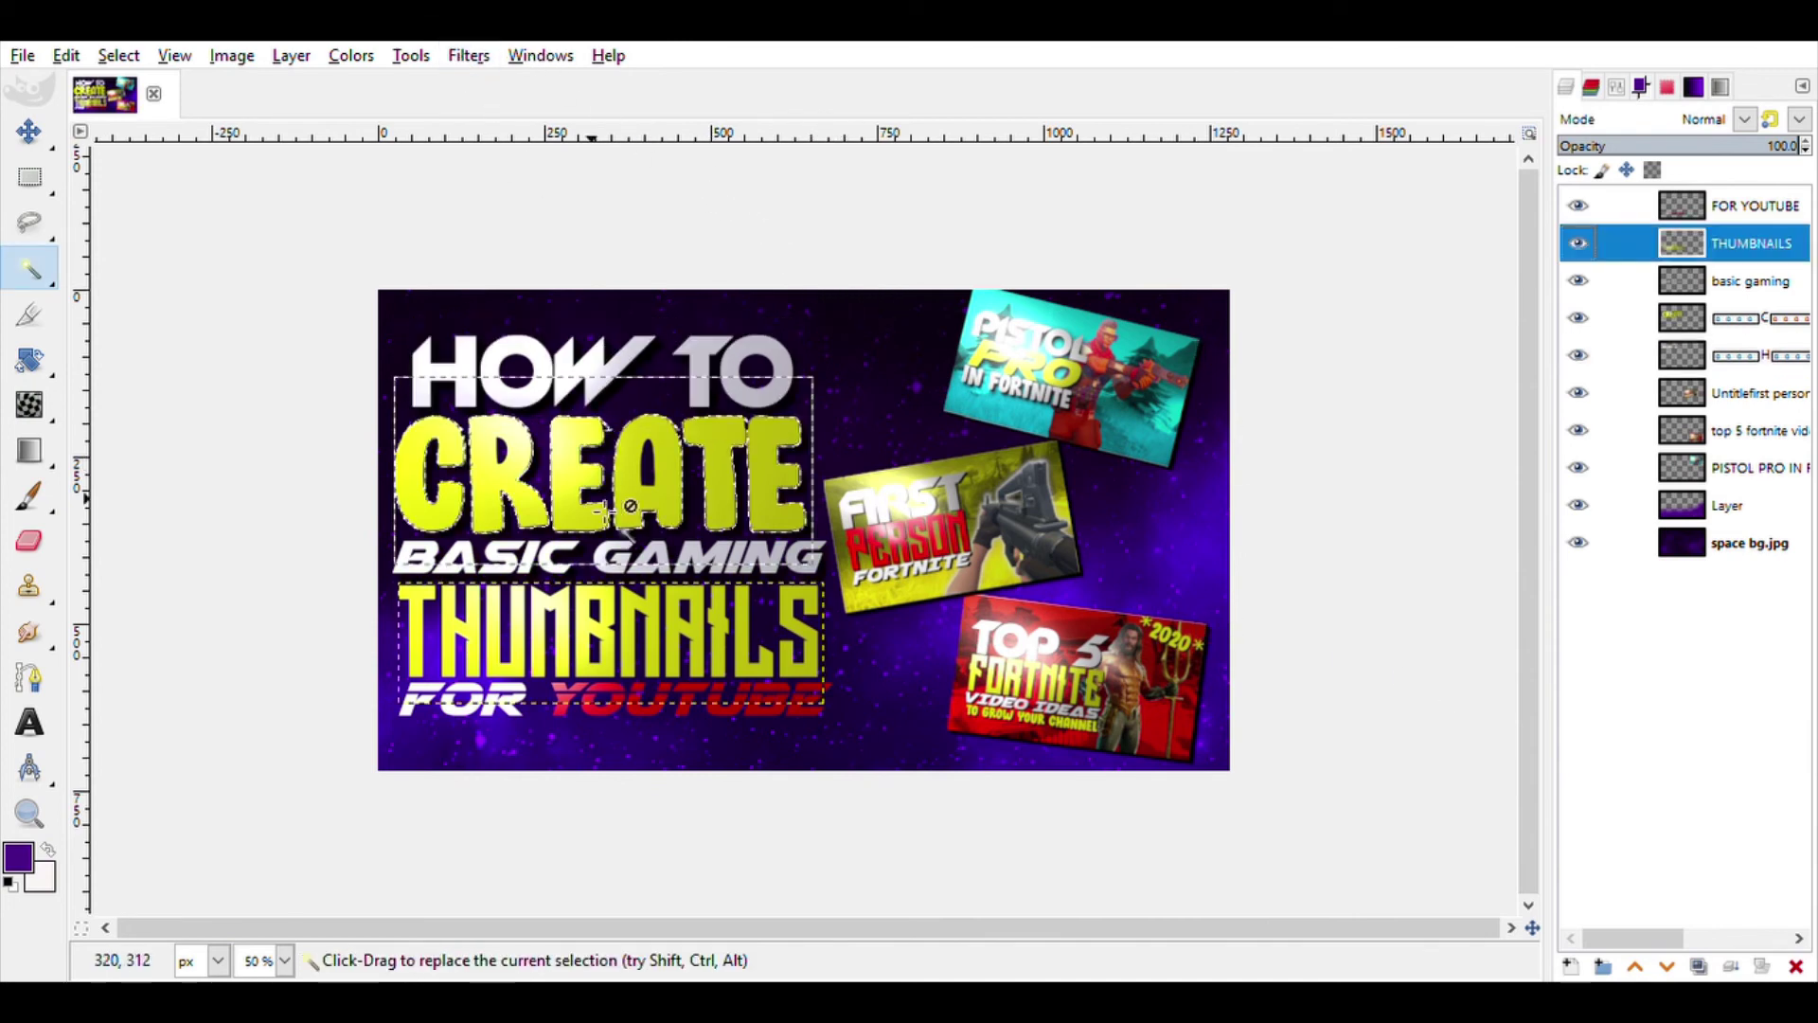
left_click(432, 619)
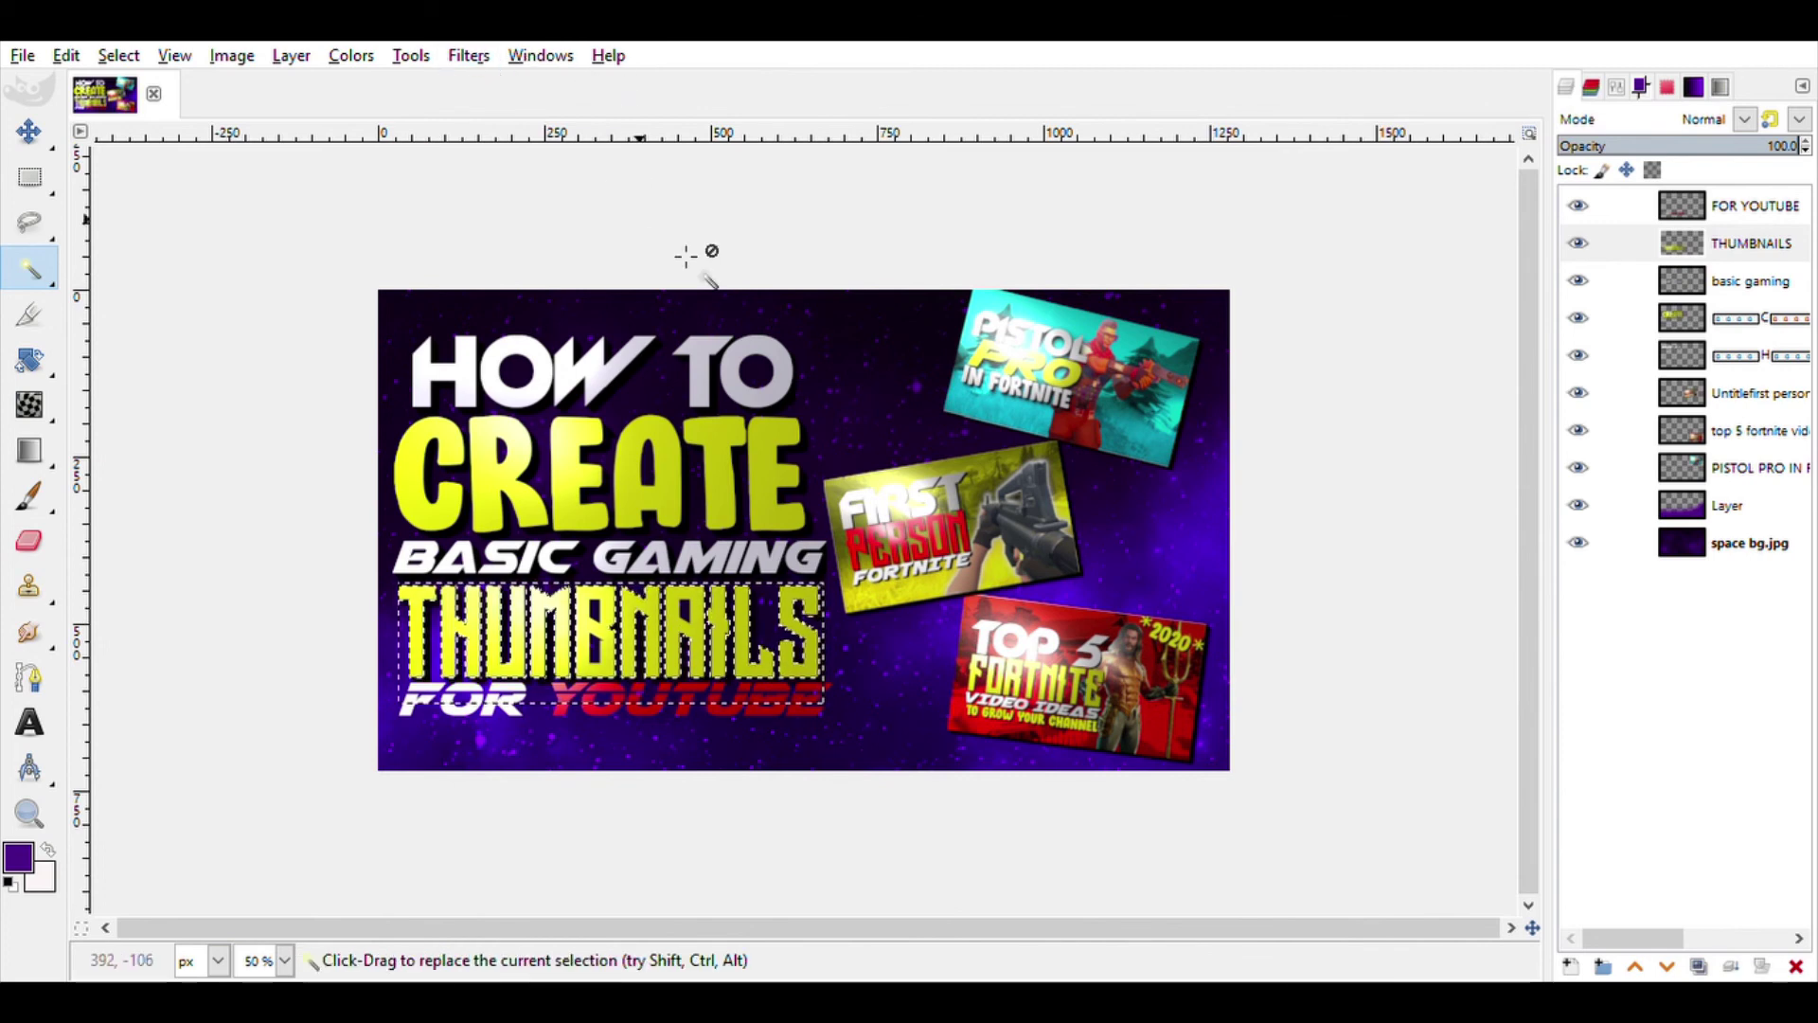
Select the FOR YOUTUBE letters on their layer and repeat the shadow filter on them.
left_click(1710, 215)
left_click(469, 55)
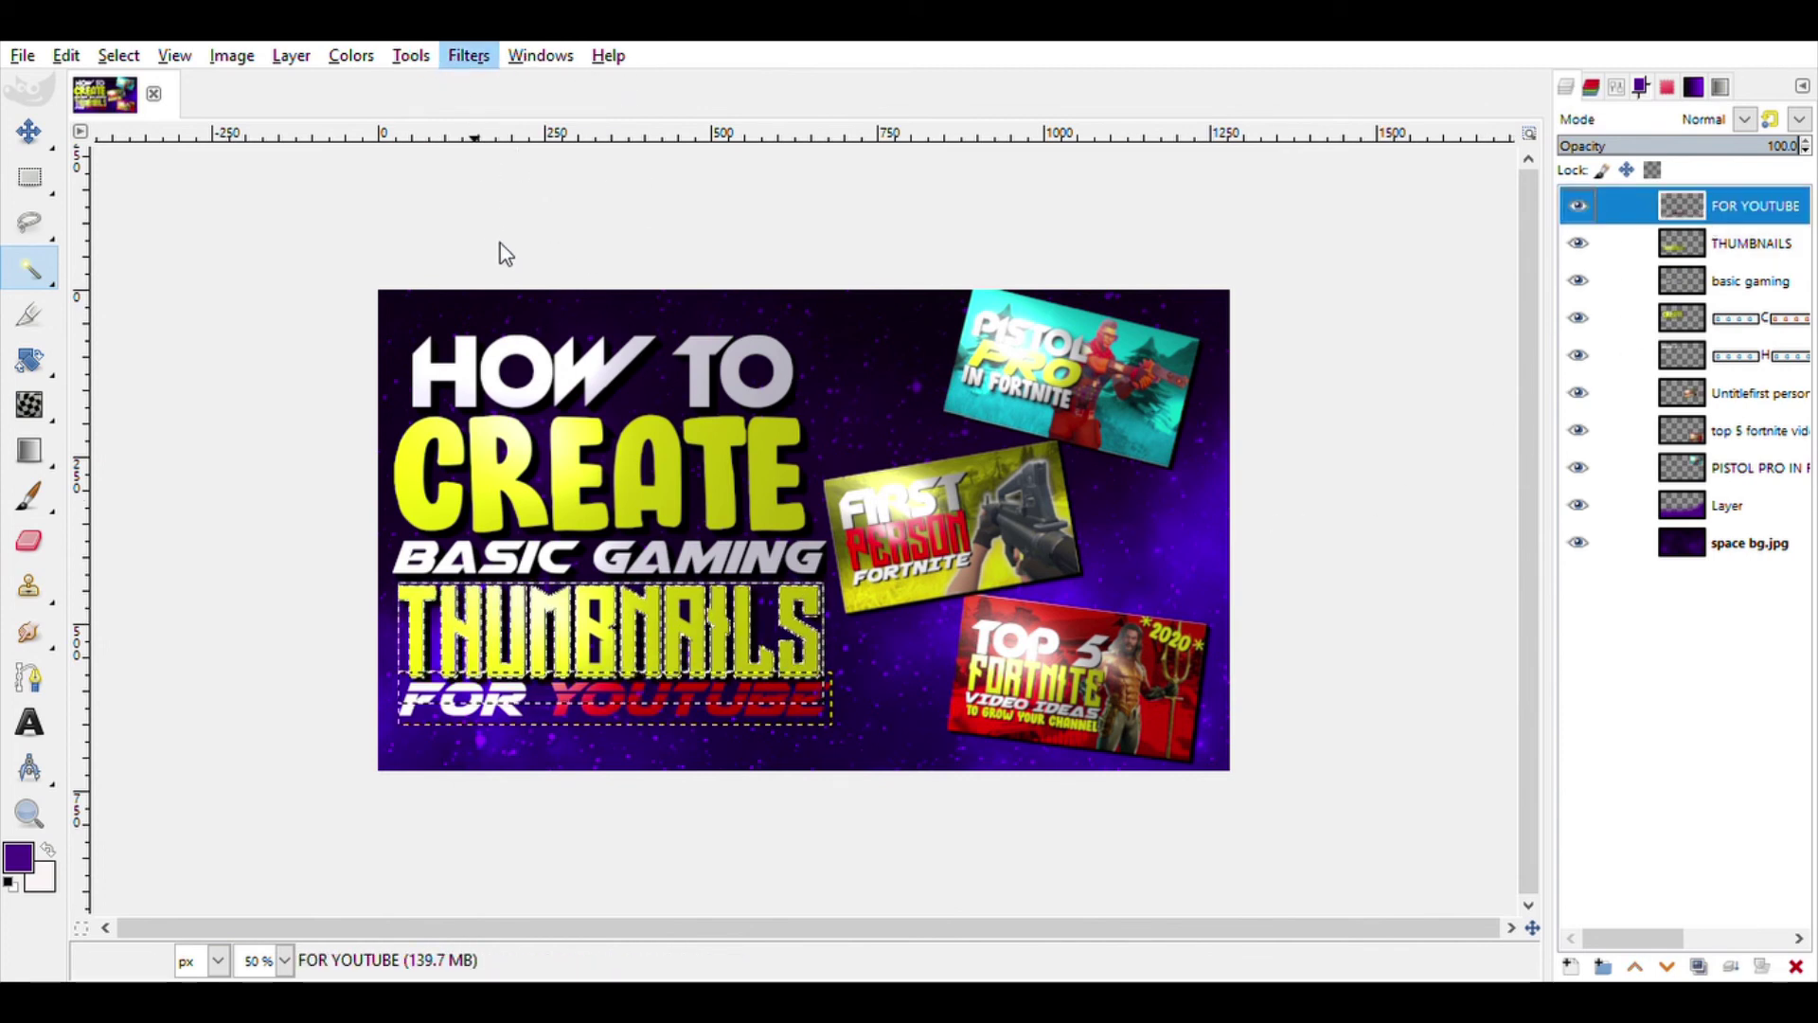
left_click(493, 621)
left_click(536, 713)
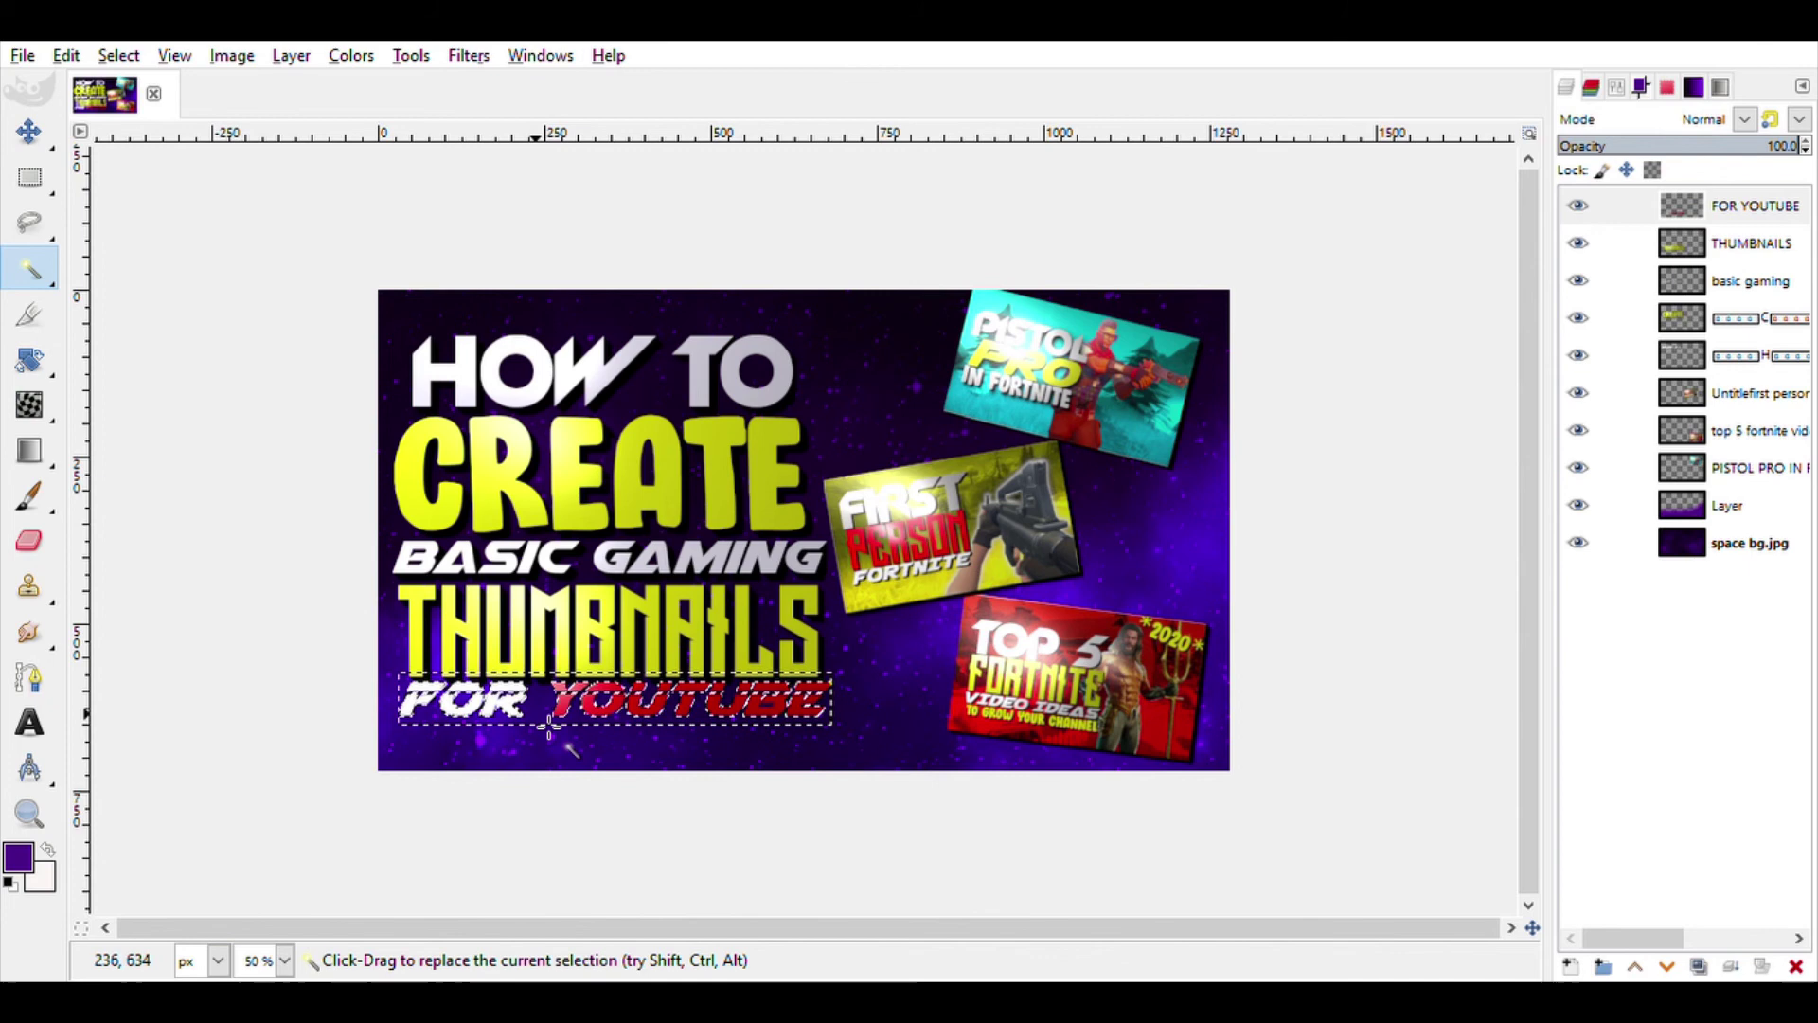
left_click(469, 55)
left_click(510, 99)
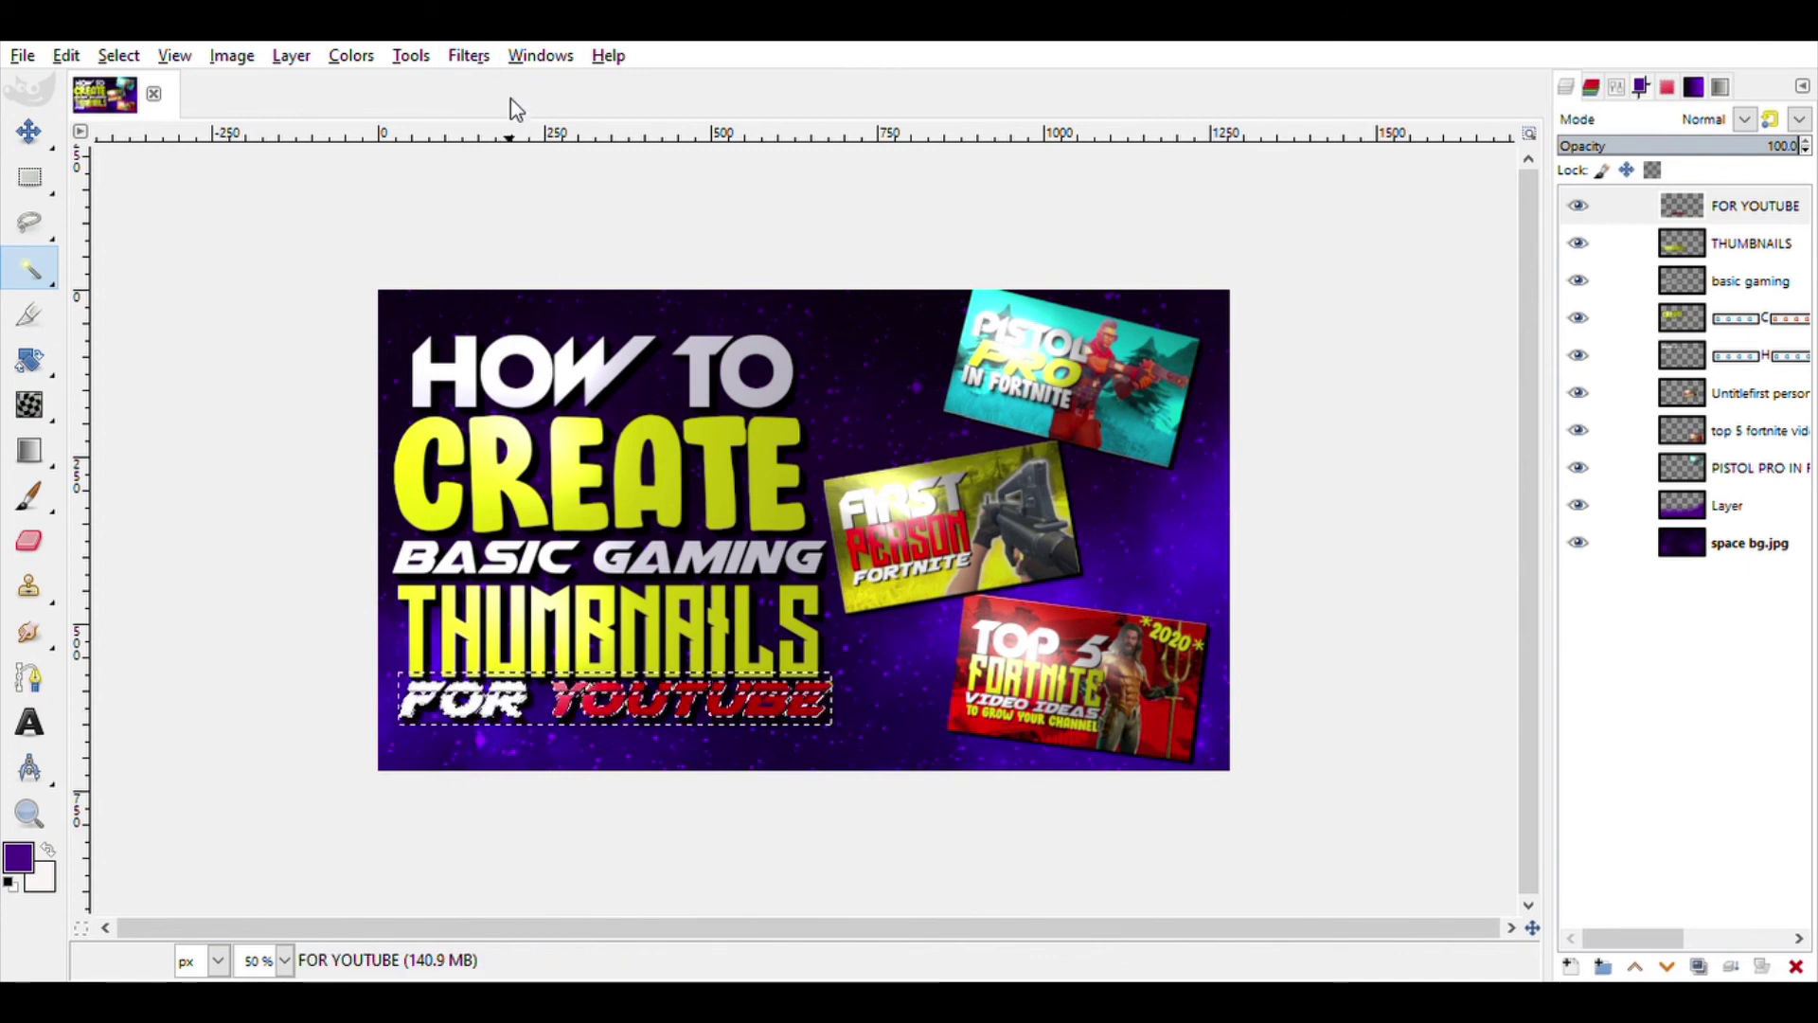
Clear the selection, switch to the Move tool and make the space bg.jpg background layer active.
left_click(119, 55)
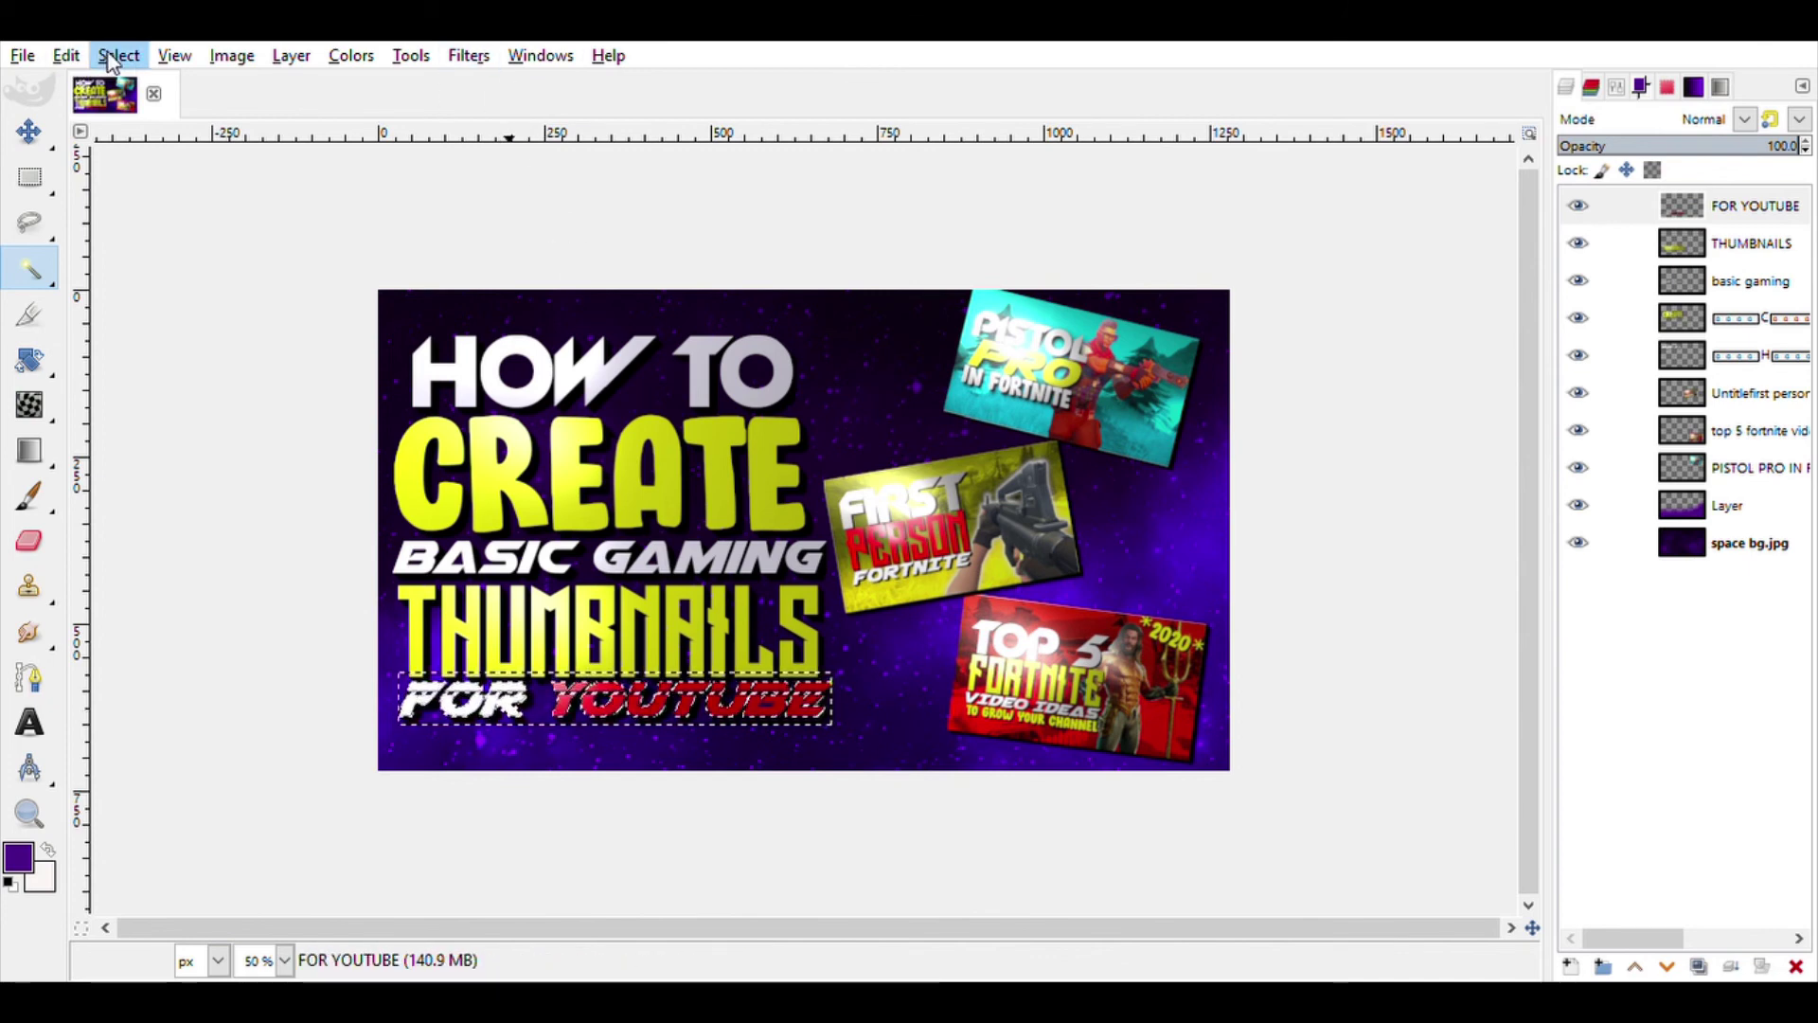
left_click(142, 99)
key("plus")
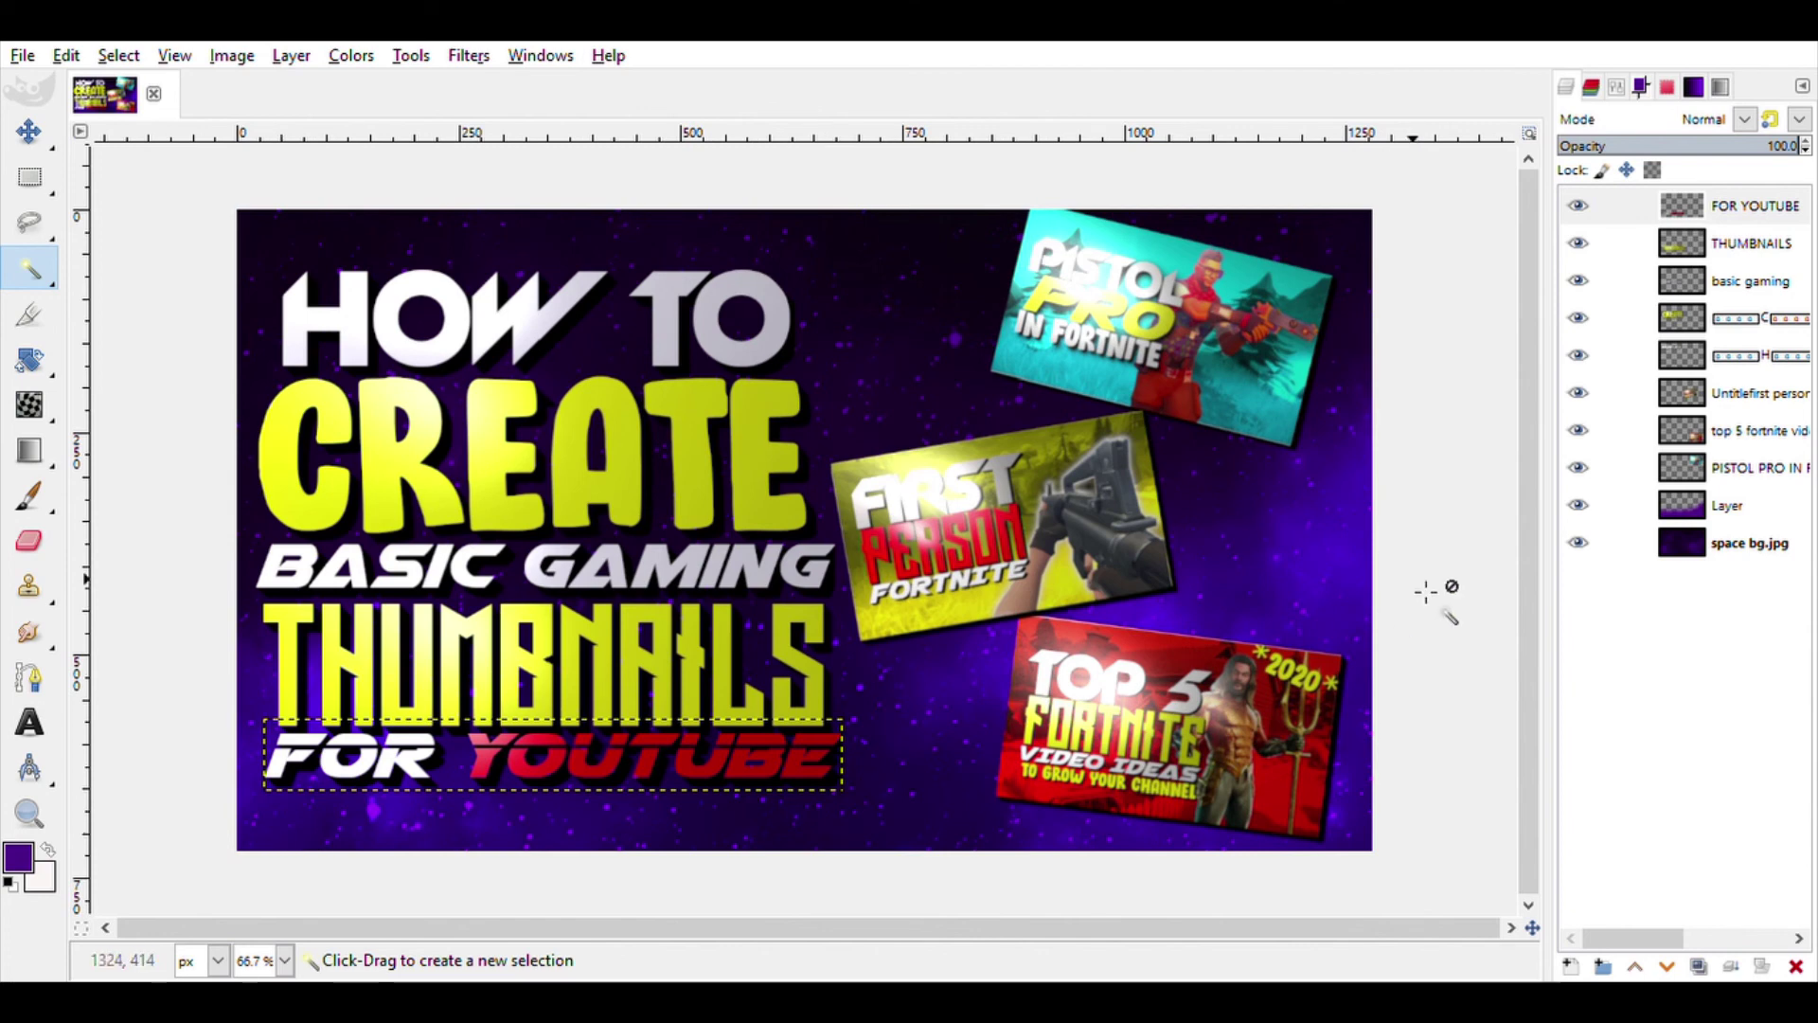
left_click(28, 130)
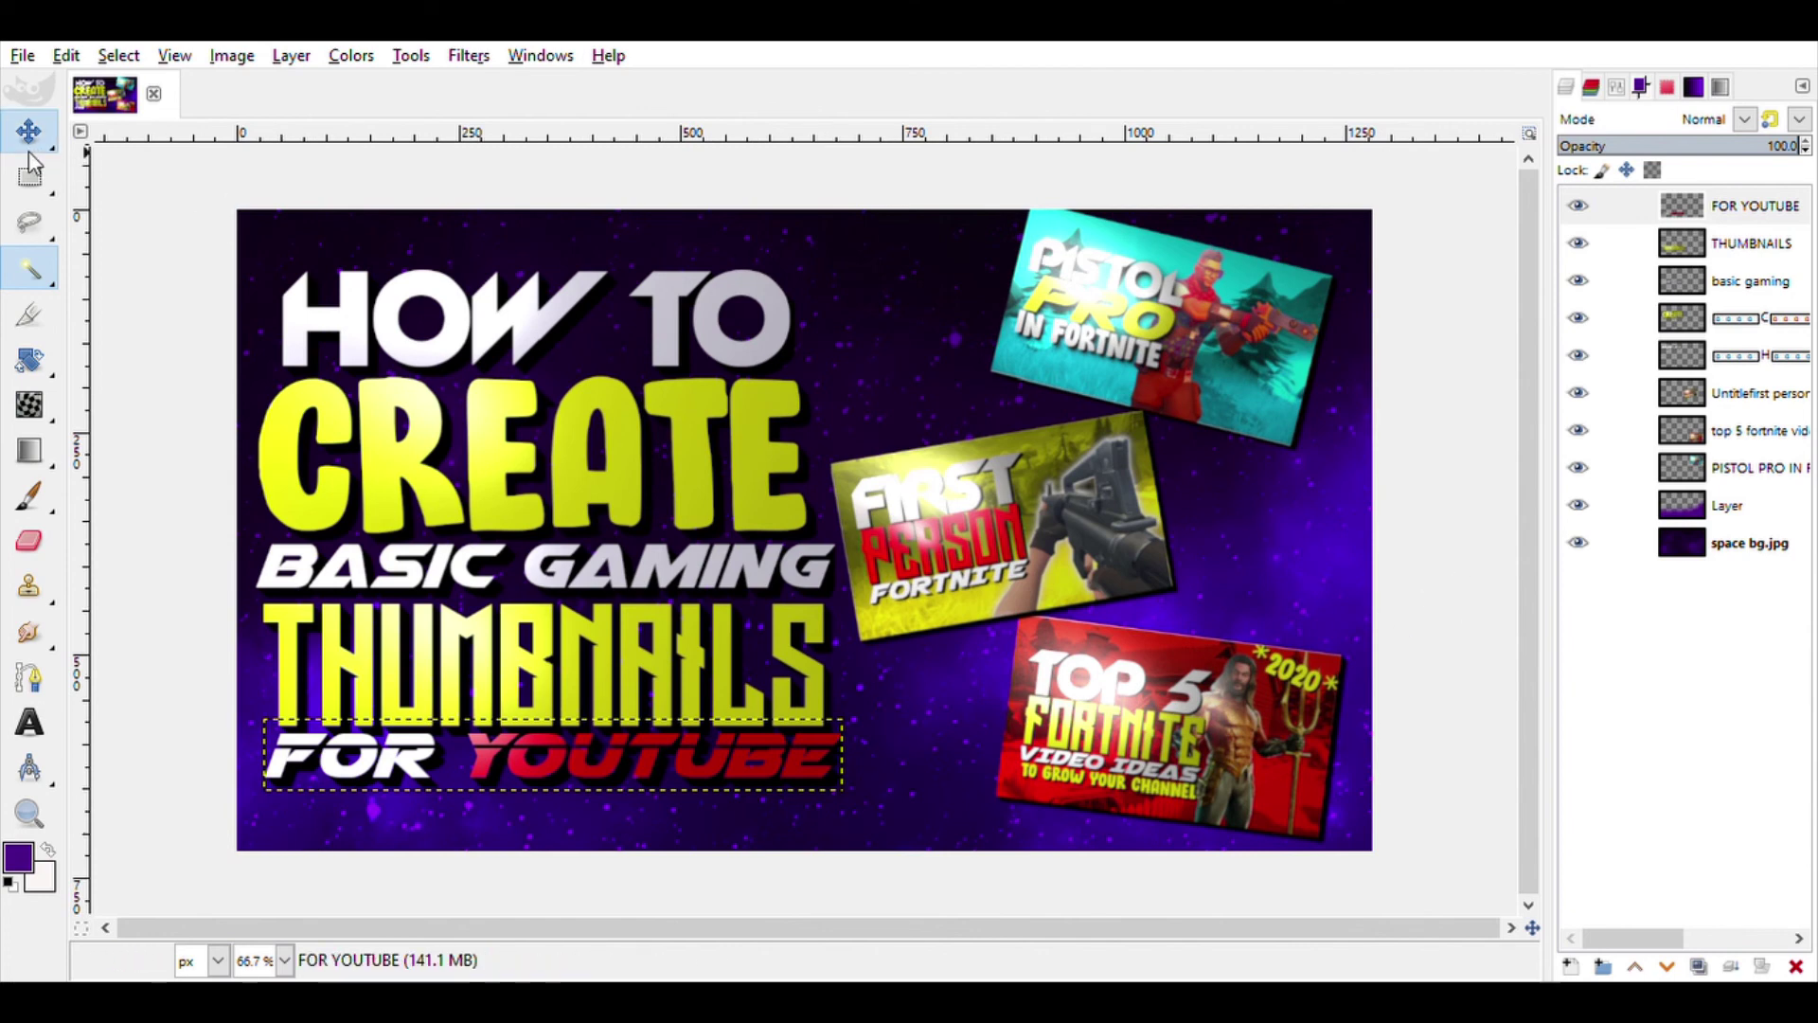
left_click(1697, 553)
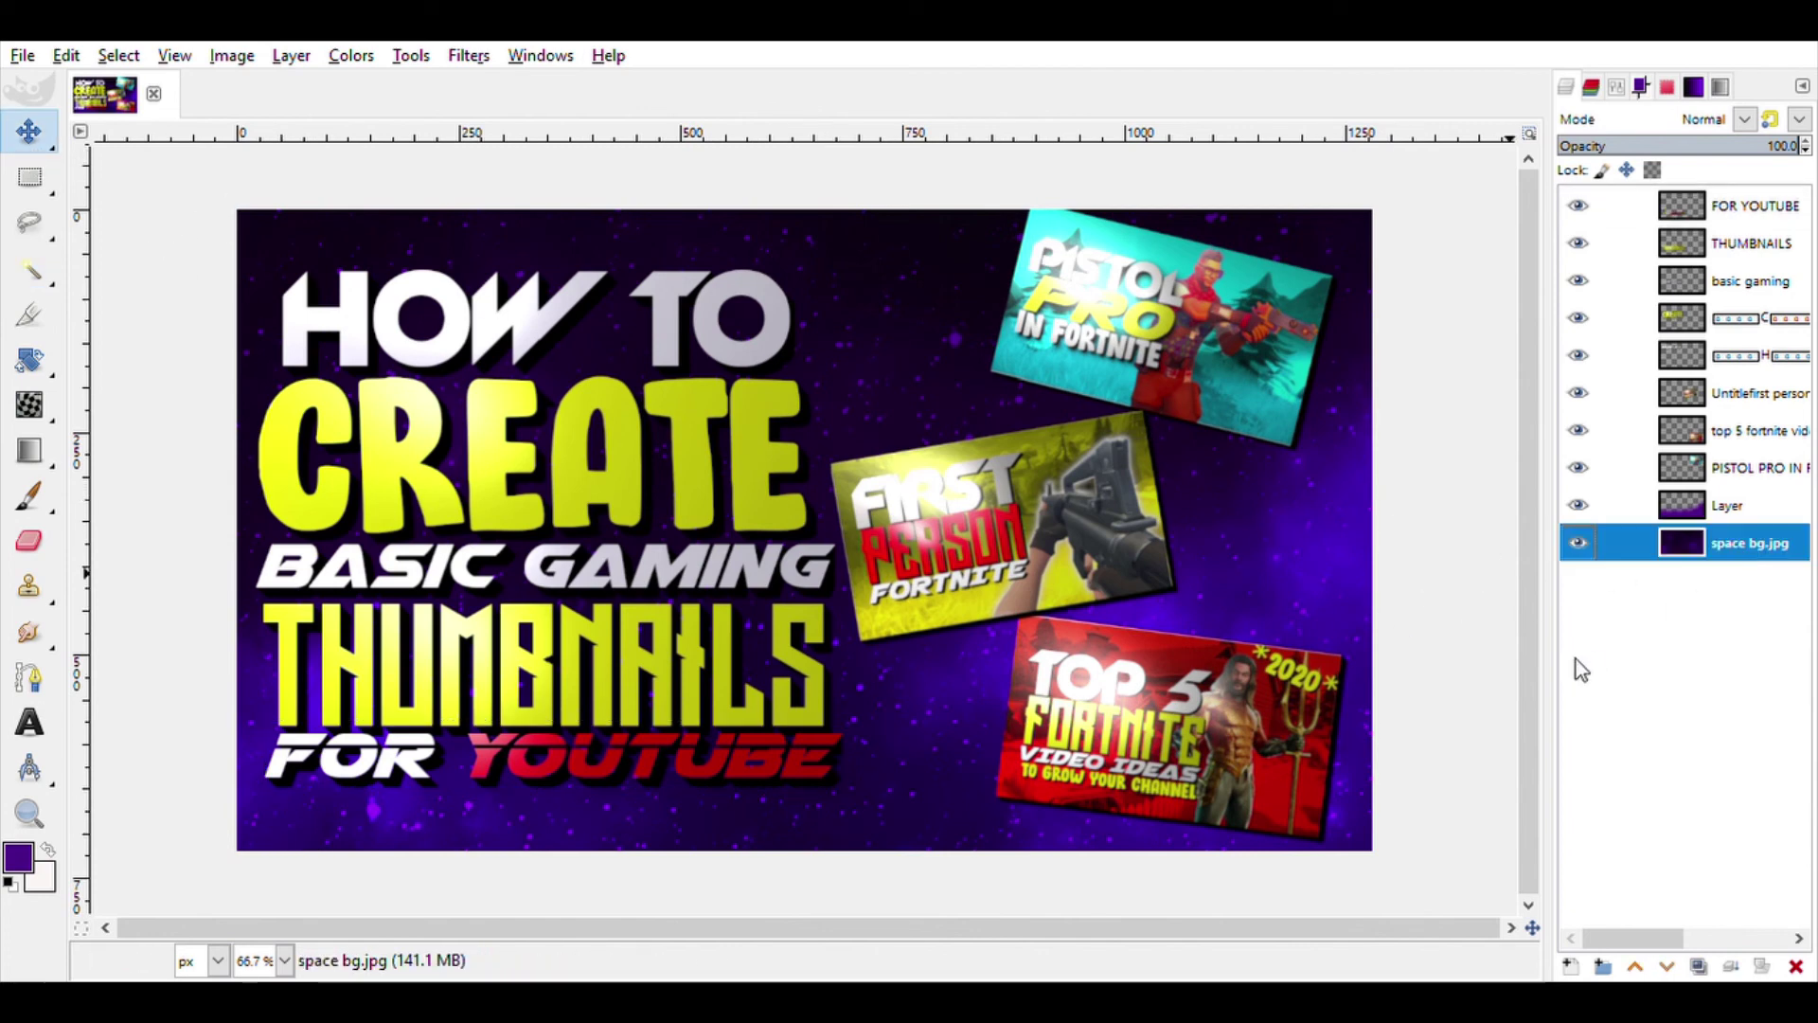